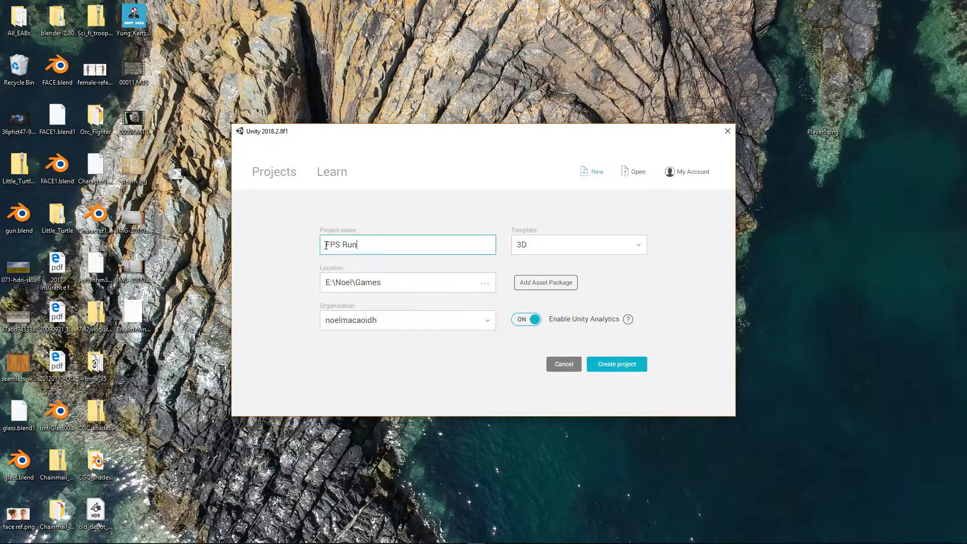
- Create the 3D project FPS Run with Unity Analytics enabled, and dismiss the editor update notice
click(607, 369)
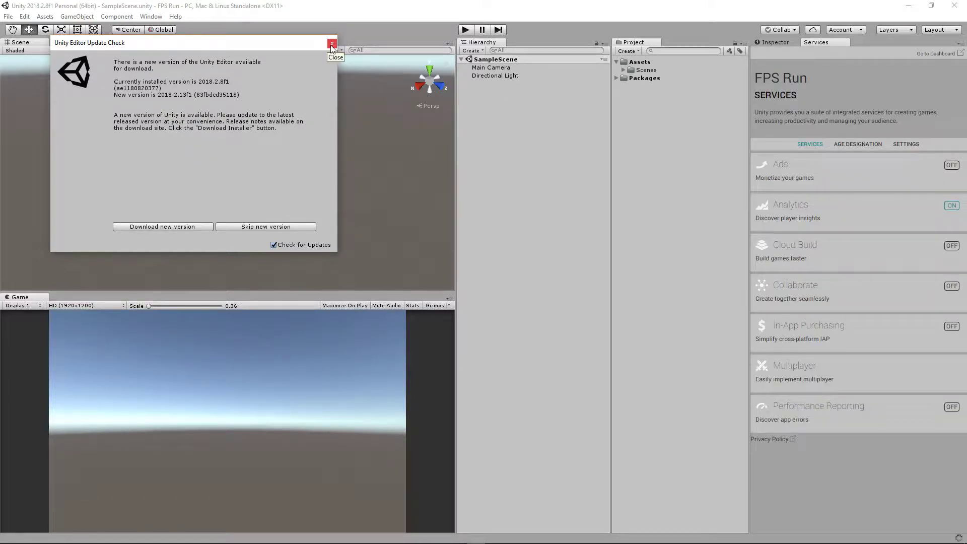
click(332, 45)
- Turn off Auto Generate in the scene's Lighting settings and close the settings window
click(150, 20)
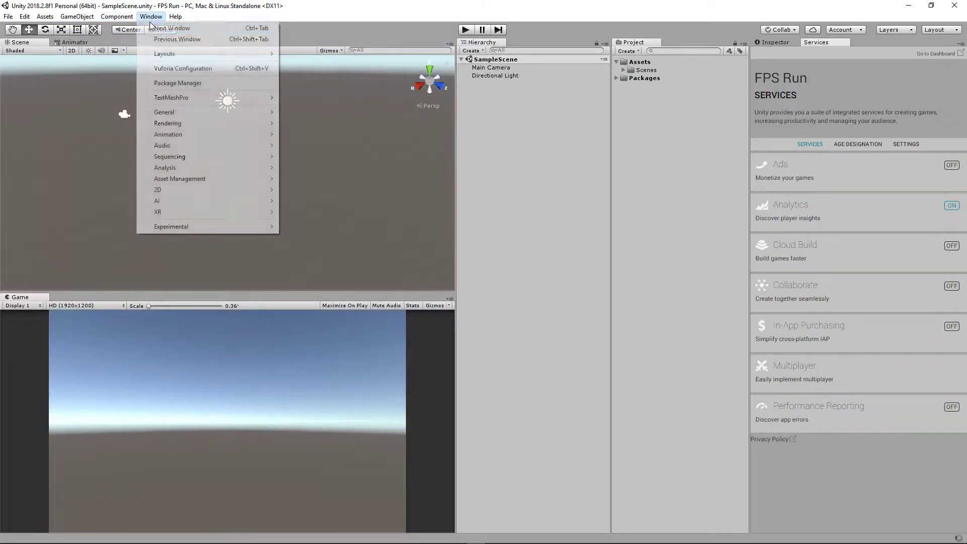
mouse_move(182, 123)
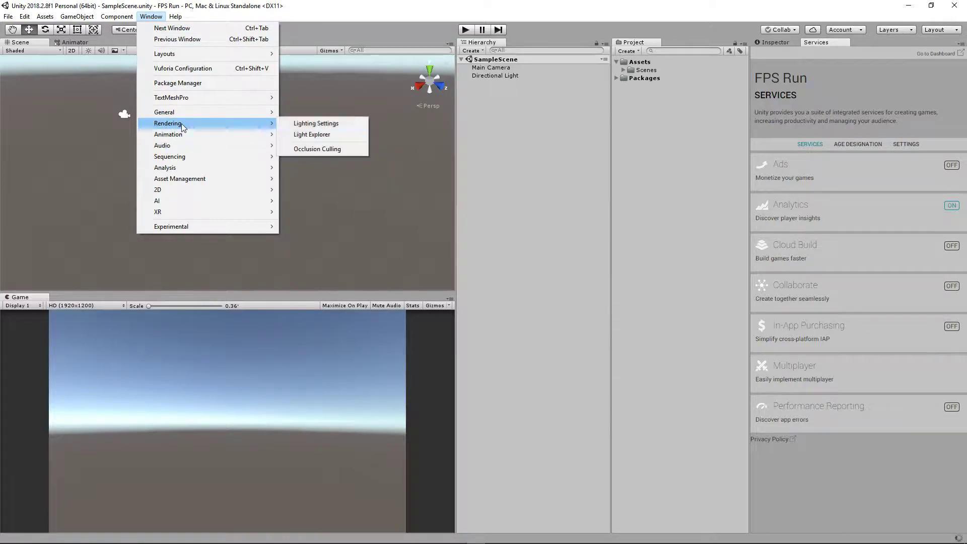
click(313, 124)
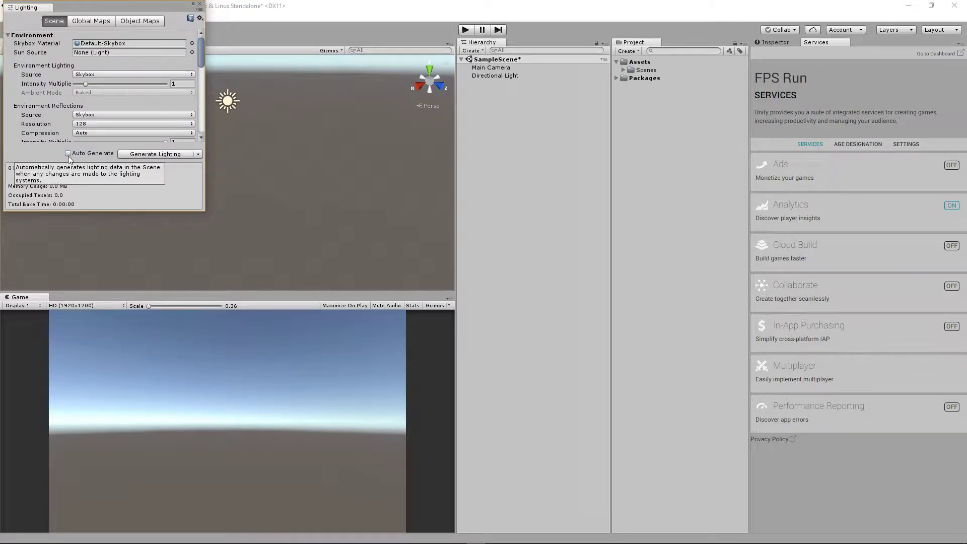
click(68, 153)
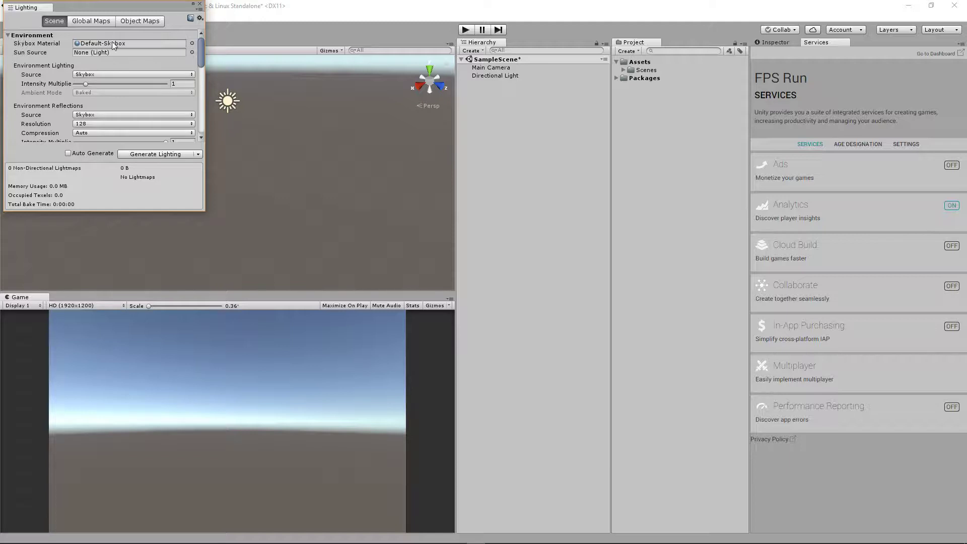
click(200, 4)
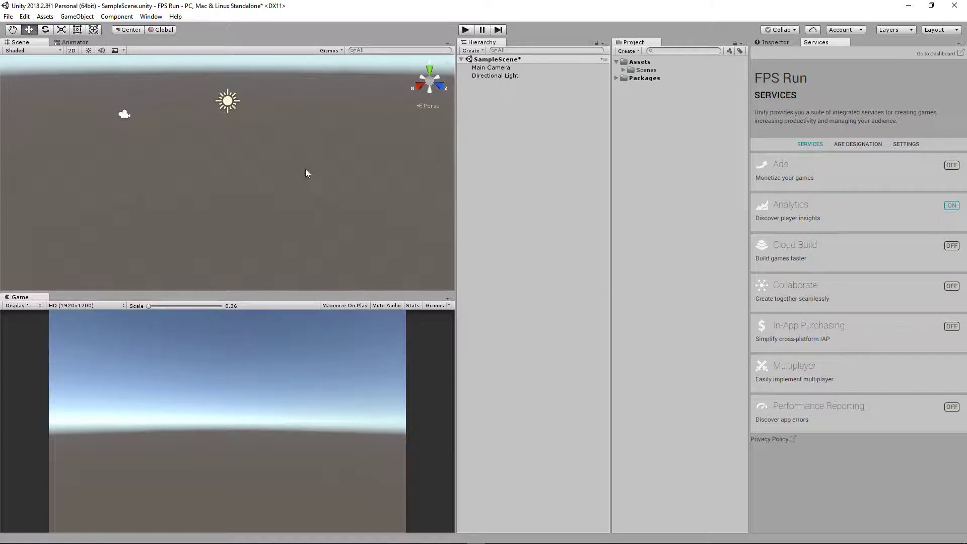
- Add a Terrain 3D object to the scene
right_click(473, 146)
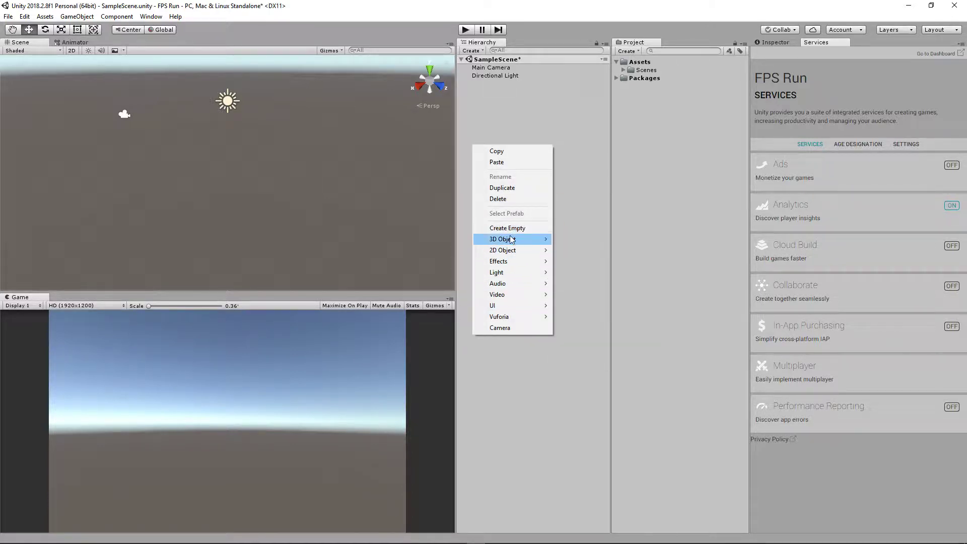
mouse_move(513, 240)
click(578, 328)
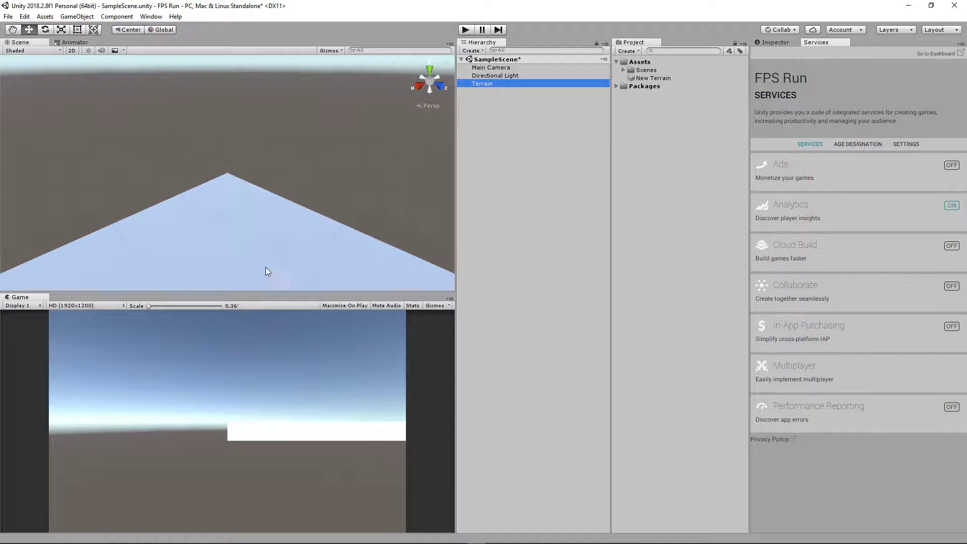
- Raise low, soft hills in the middle of the terrain with the Raise/Lower Terrain tool's soft round brush
middle_drag(266, 268, 205, 179)
scroll(242, 215, down, 8)
scroll(207, 196, down, 5)
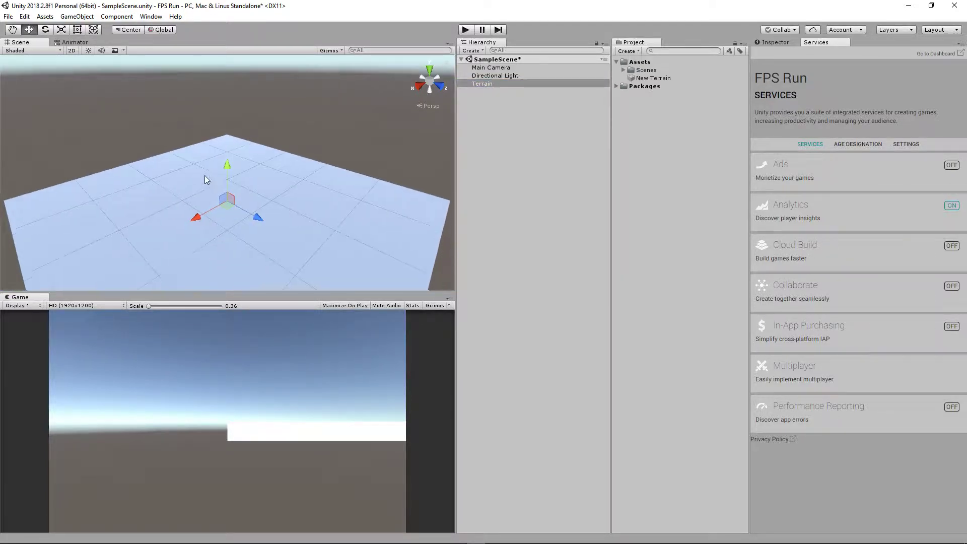
scroll(206, 179, down, 4)
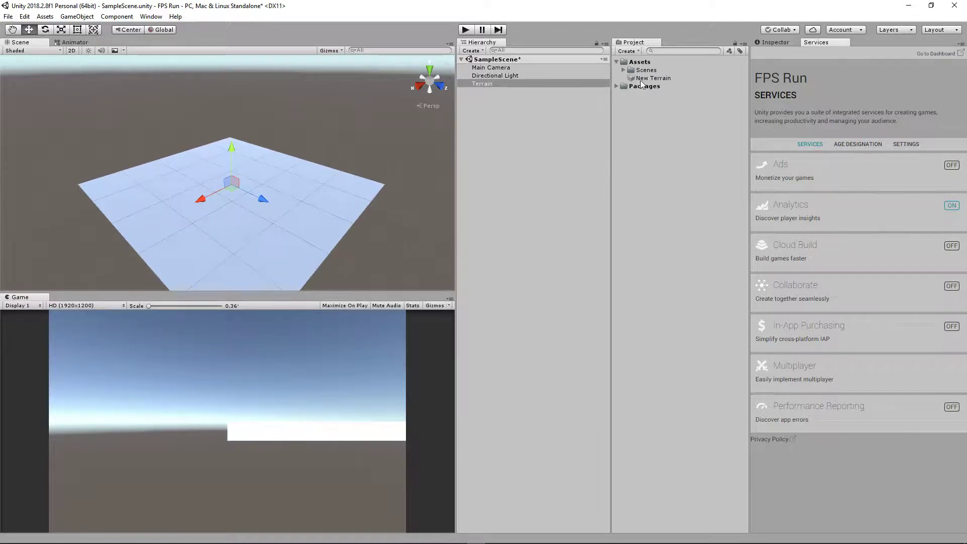
click(783, 42)
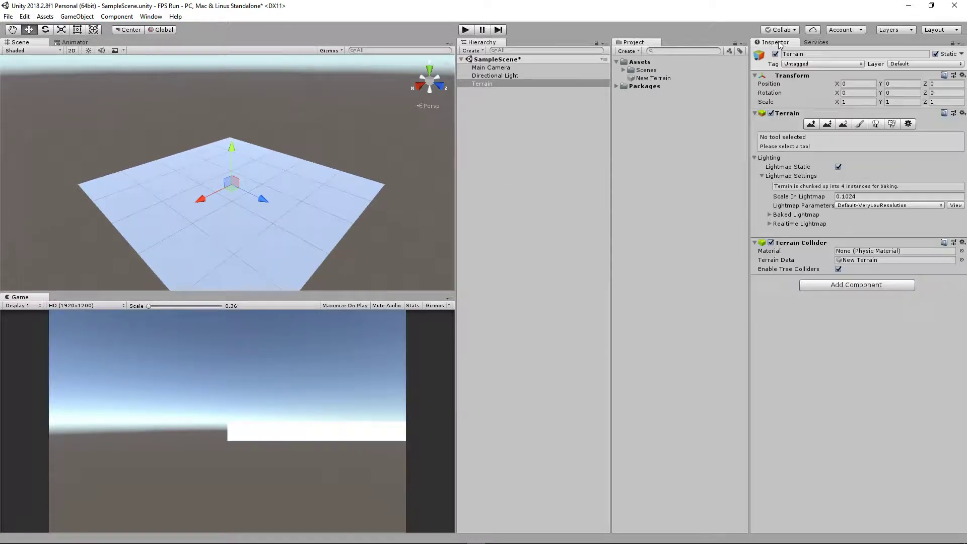
click(811, 124)
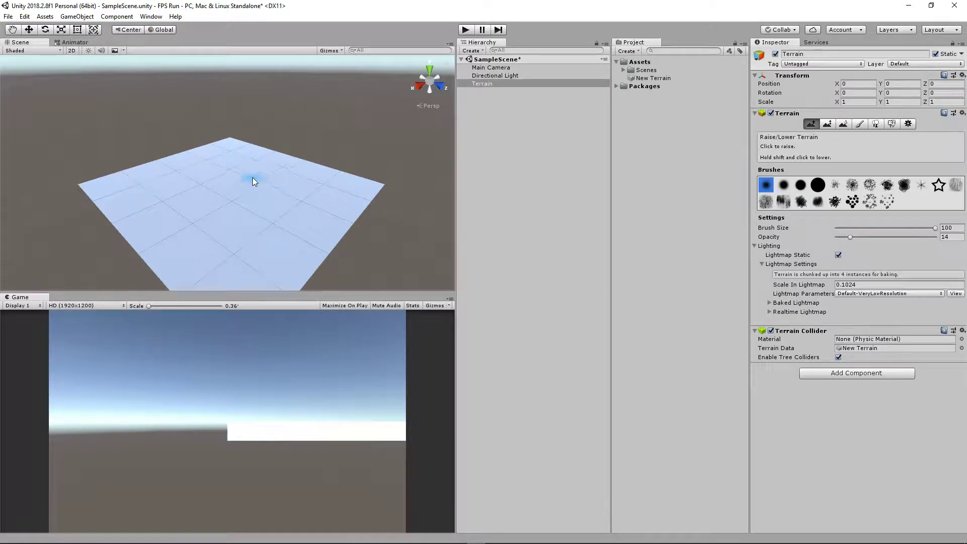
mouse_move(254, 182)
mouse_down()
mouse_move(201, 188)
mouse_move(266, 181)
mouse_move(223, 205)
mouse_move(256, 208)
mouse_move(243, 188)
mouse_up()
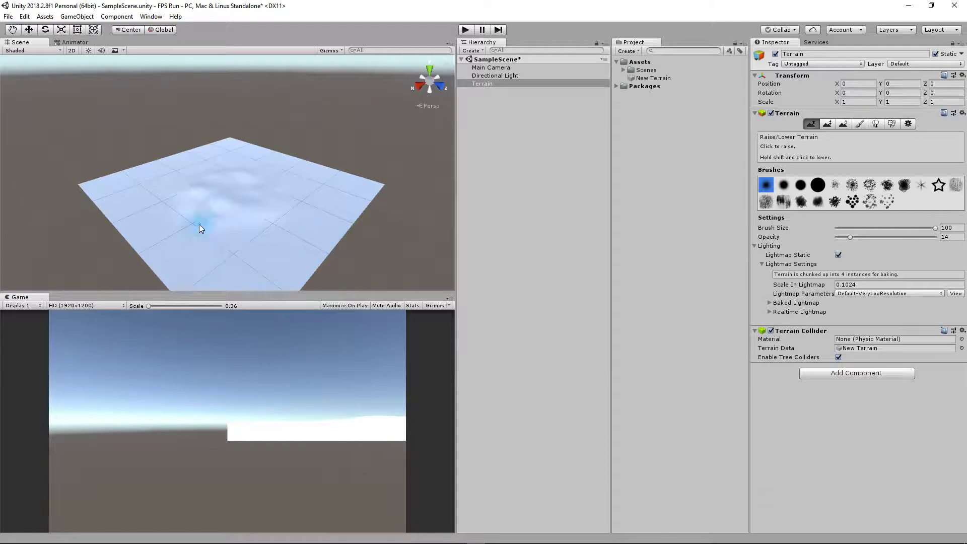
- Set the brush opacity to 68 and raise tall mountain peaks around the middle of the terrain
scroll(198, 225, up, 3)
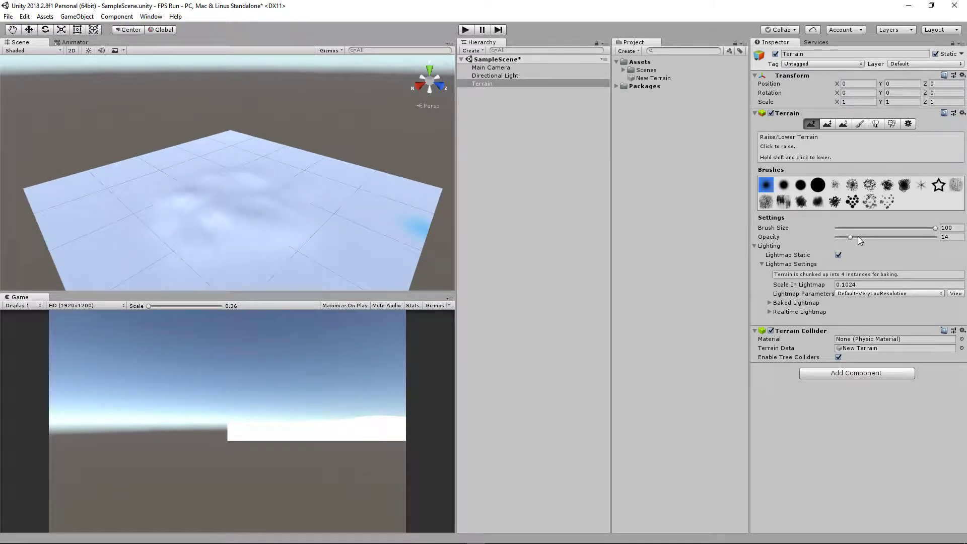
drag(852, 236, 888, 237)
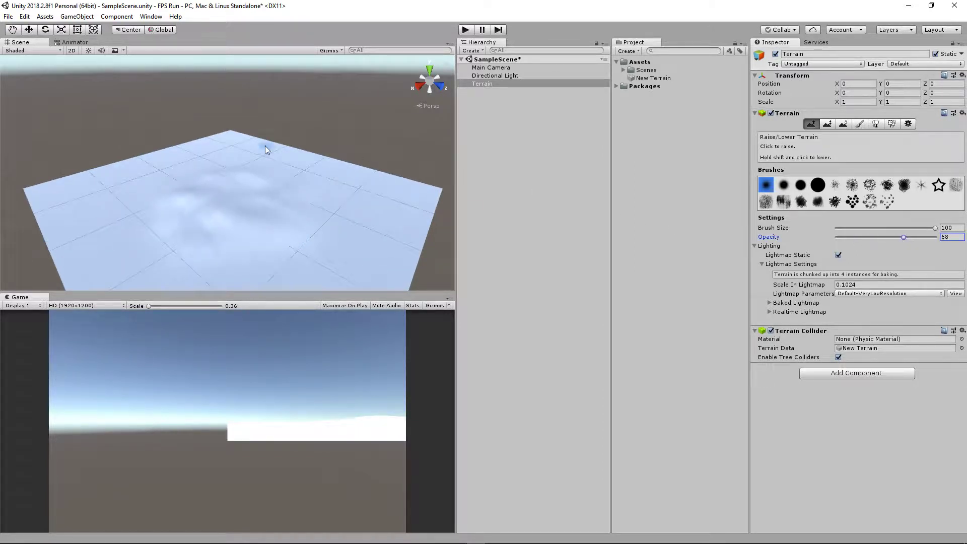
mouse_move(225, 177)
mouse_down()
mouse_move(168, 190)
mouse_move(223, 213)
mouse_move(292, 187)
mouse_move(219, 180)
mouse_move(228, 188)
mouse_move(211, 195)
mouse_move(222, 191)
mouse_move(242, 229)
mouse_move(190, 151)
mouse_move(211, 163)
mouse_move(198, 189)
mouse_move(161, 188)
mouse_move(234, 203)
mouse_move(258, 168)
mouse_move(243, 152)
mouse_move(188, 155)
mouse_move(217, 156)
mouse_move(209, 161)
mouse_move(195, 125)
mouse_move(210, 151)
mouse_move(192, 170)
mouse_move(250, 164)
mouse_move(260, 184)
mouse_move(249, 212)
mouse_move(231, 205)
mouse_move(216, 222)
mouse_move(268, 131)
mouse_move(252, 147)
mouse_move(265, 177)
mouse_move(354, 189)
mouse_move(294, 173)
mouse_up()
scroll(201, 193, down, 3)
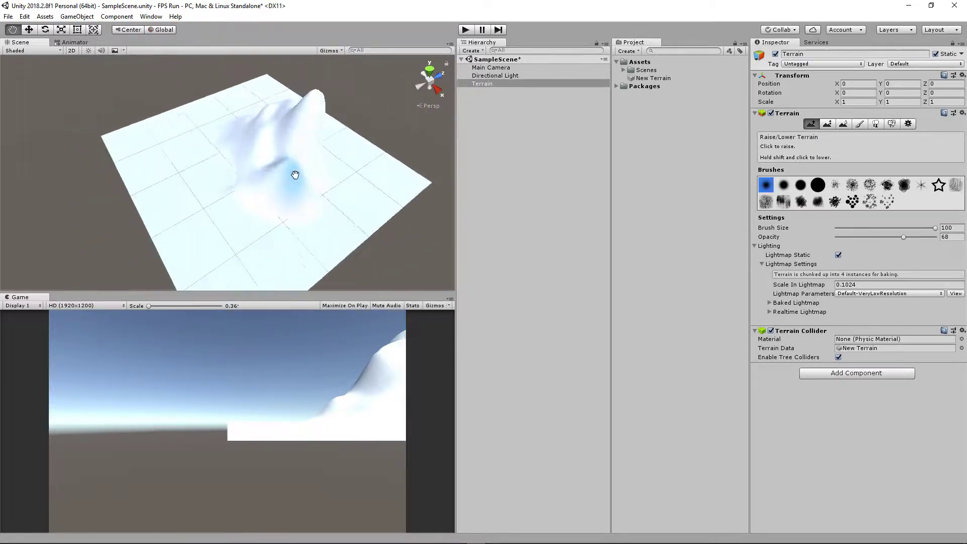
mouse_move(225, 156)
mouse_down()
mouse_move(208, 186)
mouse_move(215, 132)
mouse_up()
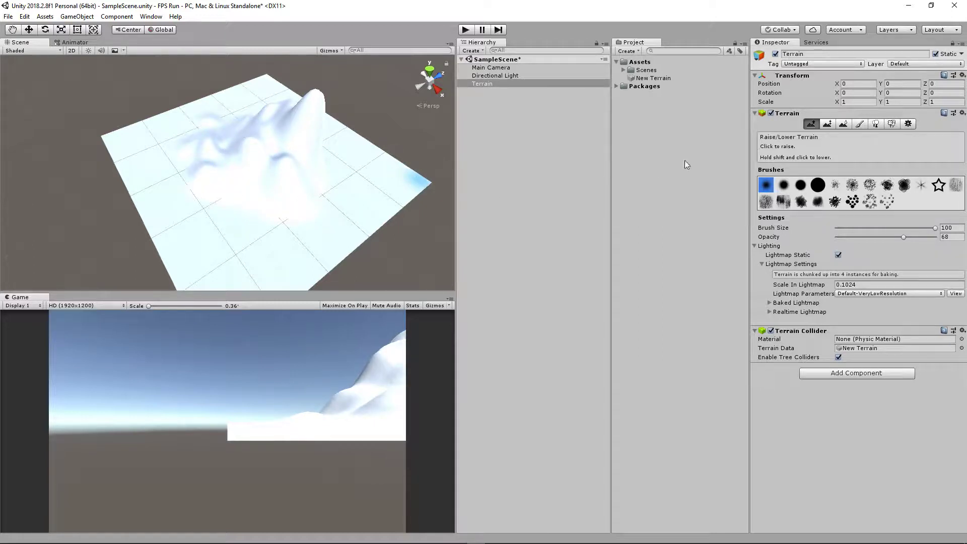
- Use Paint Height at height 65 to form a flat plateau around the central mountain peak
click(827, 124)
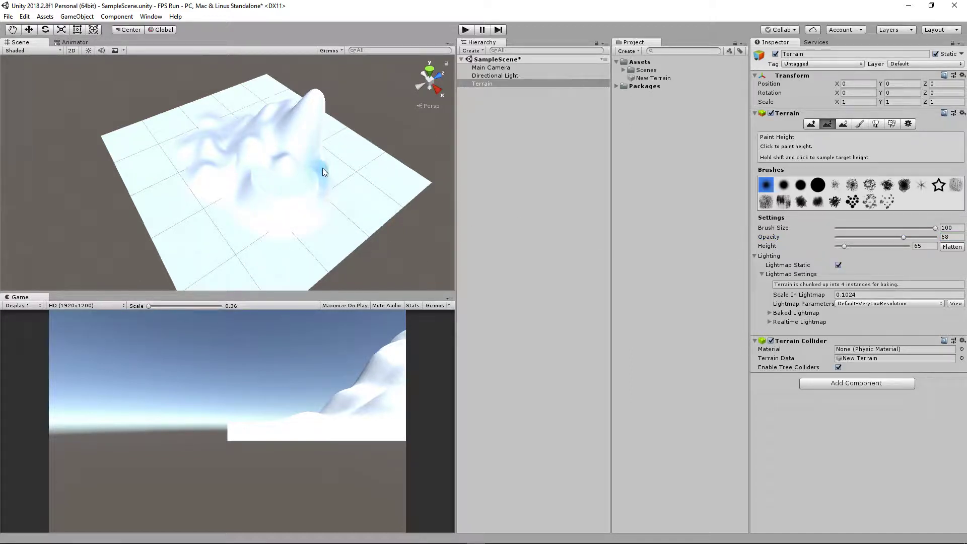
right_drag(338, 145, 212, 184)
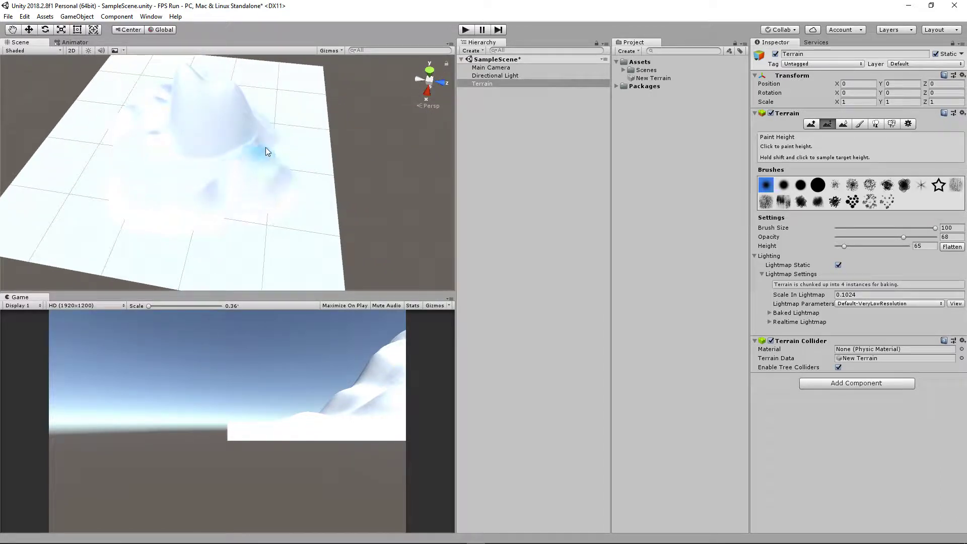
right_drag(264, 125, 195, 192)
mouse_move(155, 167)
right_down()
mouse_move(190, 183)
mouse_move(264, 180)
mouse_move(164, 195)
mouse_move(184, 190)
right_up()
mouse_move(126, 166)
mouse_down()
mouse_move(71, 170)
mouse_move(89, 173)
mouse_up()
scroll(123, 179, down, 5)
right_drag(123, 180, 126, 204)
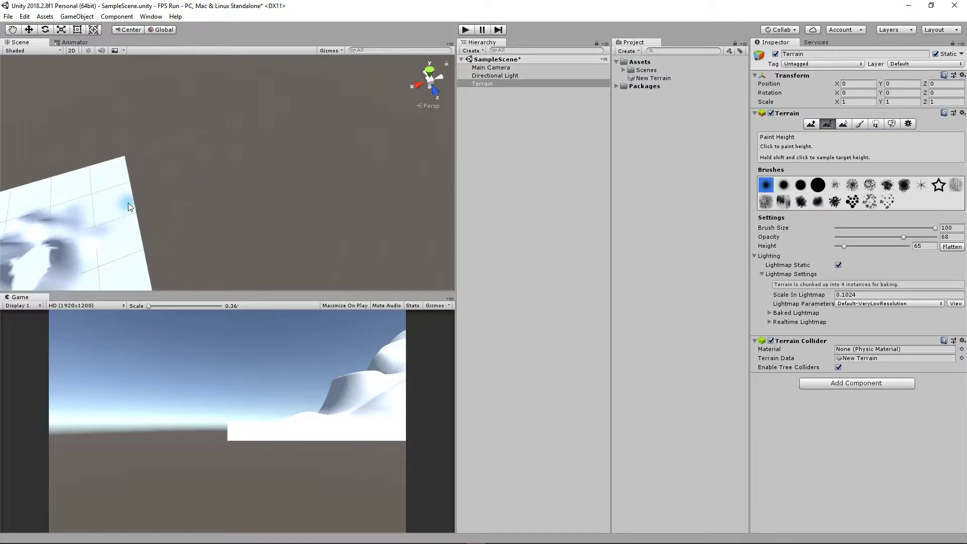
mouse_move(126, 204)
middle_down()
mouse_move(218, 168)
mouse_move(234, 150)
middle_up()
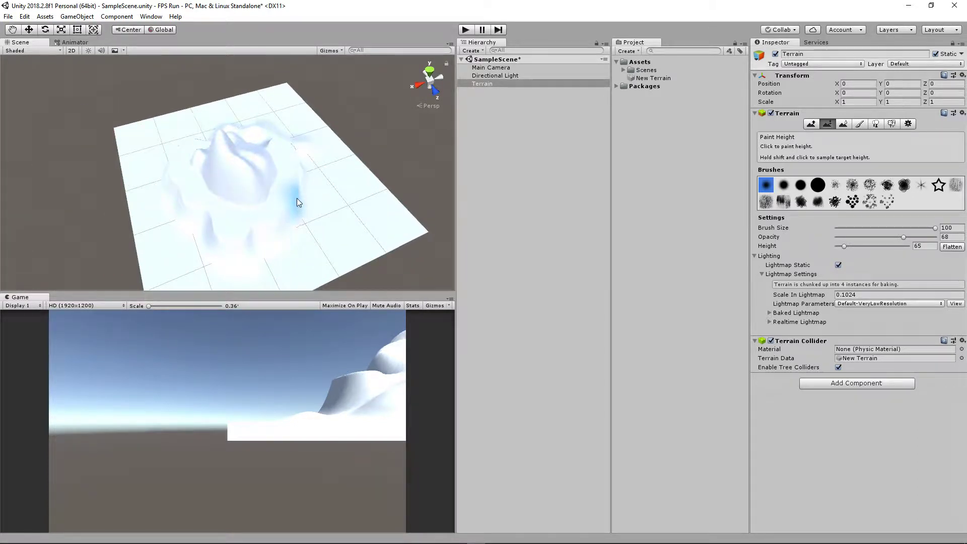
right_drag(297, 198, 323, 167)
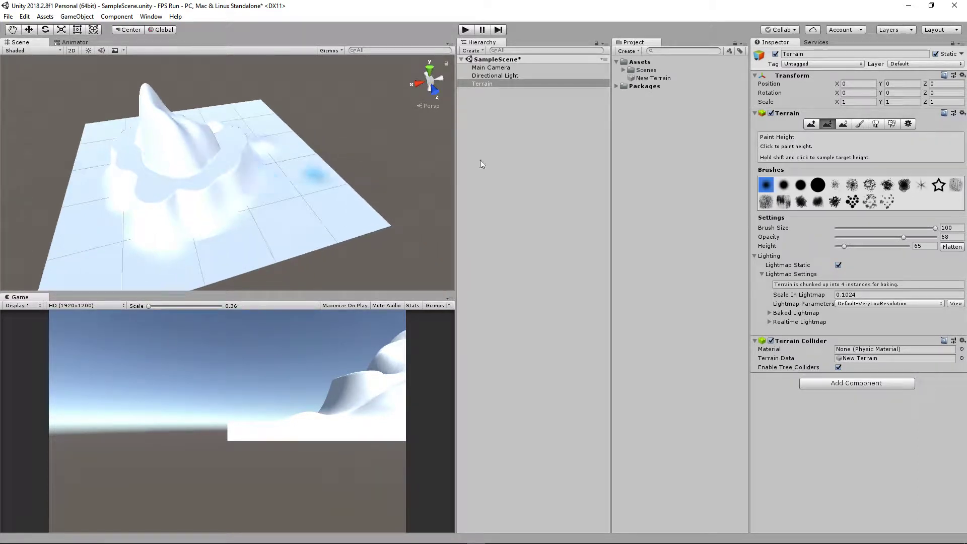
- Set the Directional Light's intensity to 0.24 and check the terrain from several angles
click(493, 76)
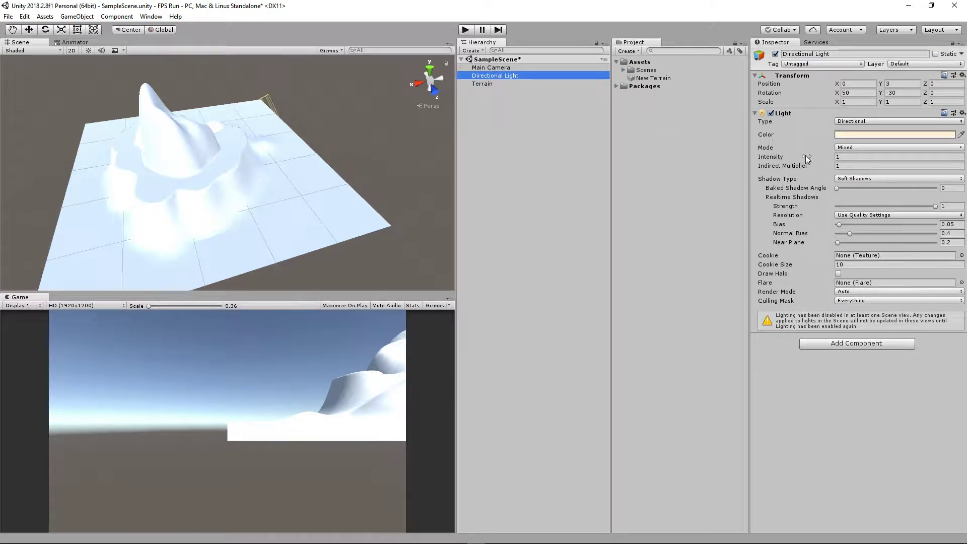
drag(806, 157, 799, 158)
drag(796, 158, 791, 158)
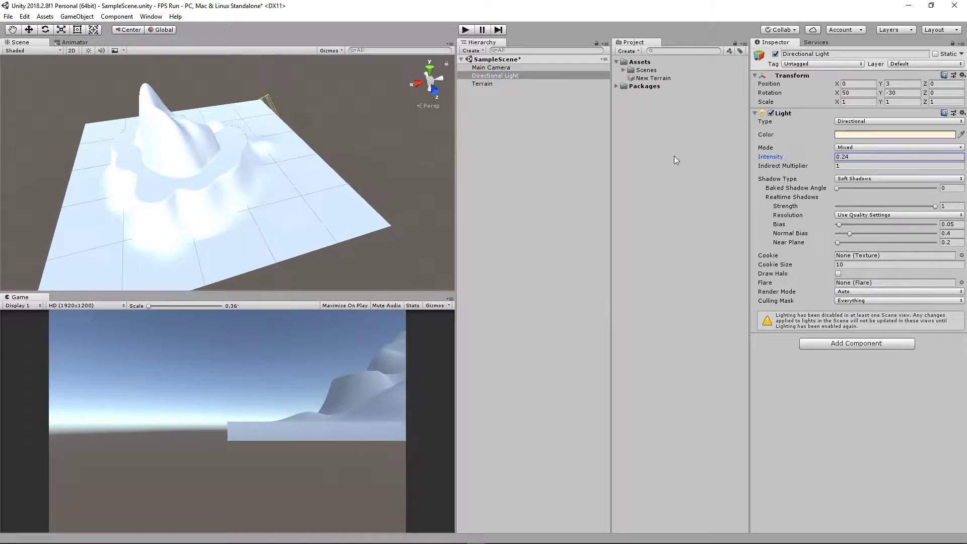
scroll(198, 178, down, 5)
scroll(205, 183, up, 2)
scroll(205, 183, up, 6)
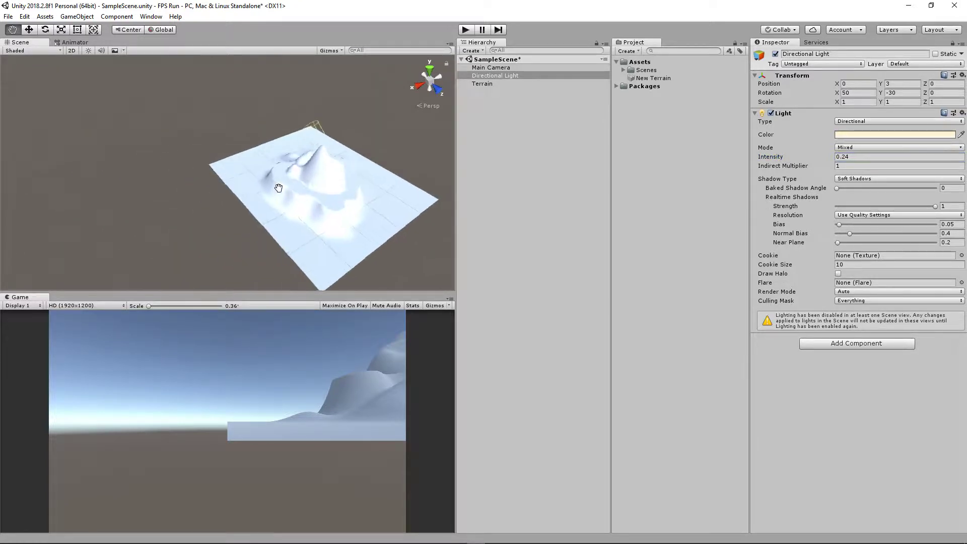
scroll(239, 200, down, 5)
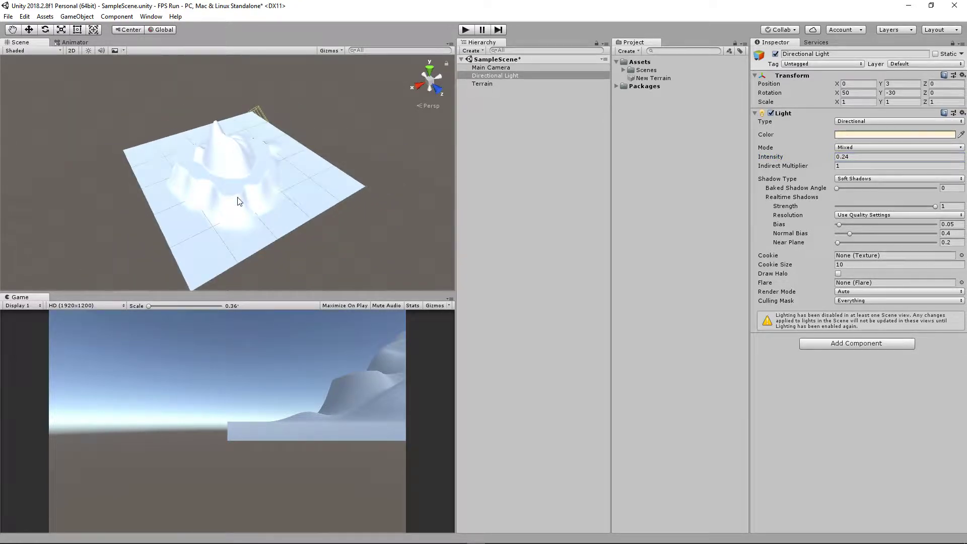
- Activate Paint Texture for the terrain and open its texture editing options
click(493, 69)
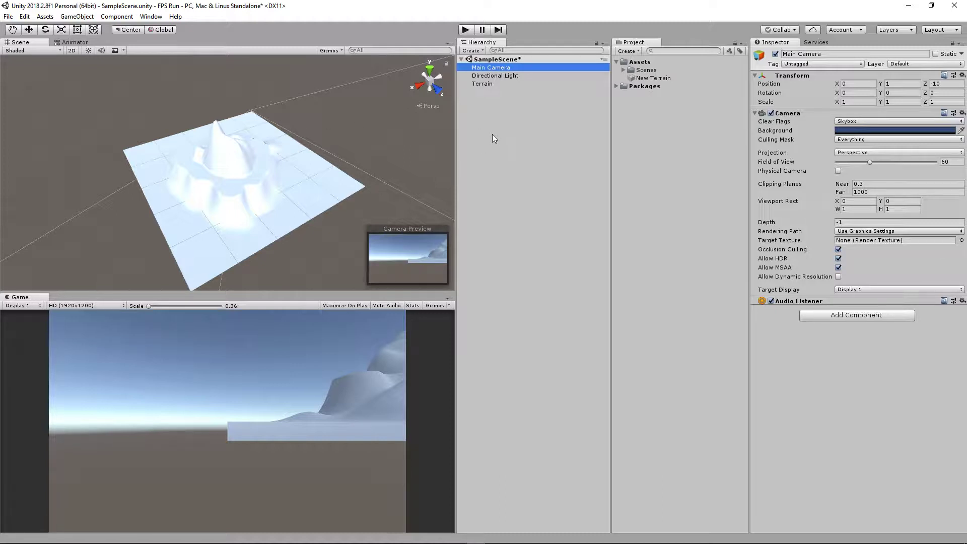
click(492, 84)
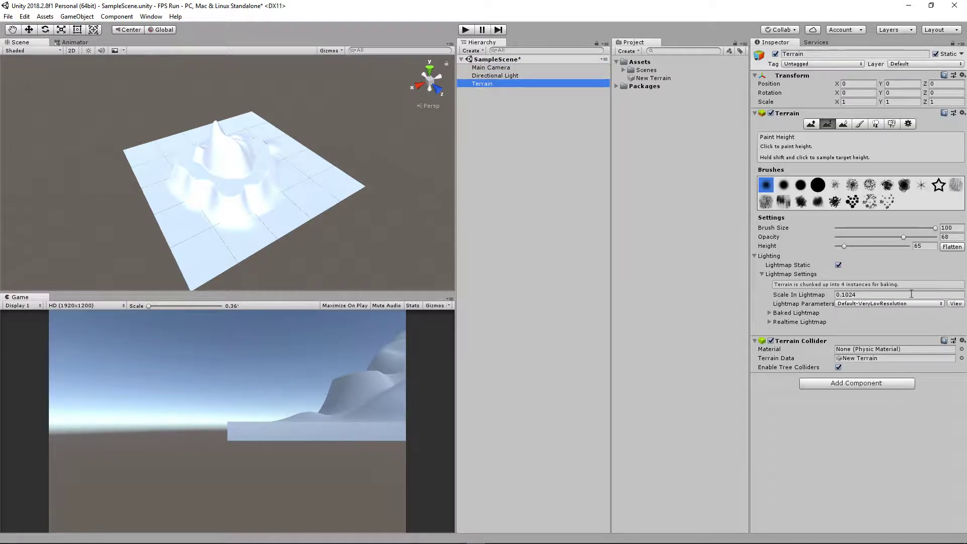
click(860, 124)
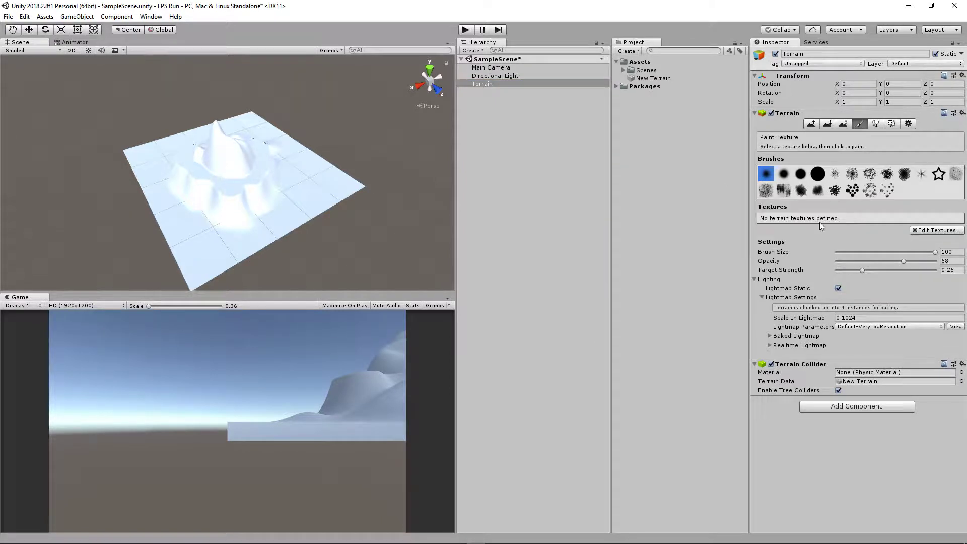
click(923, 231)
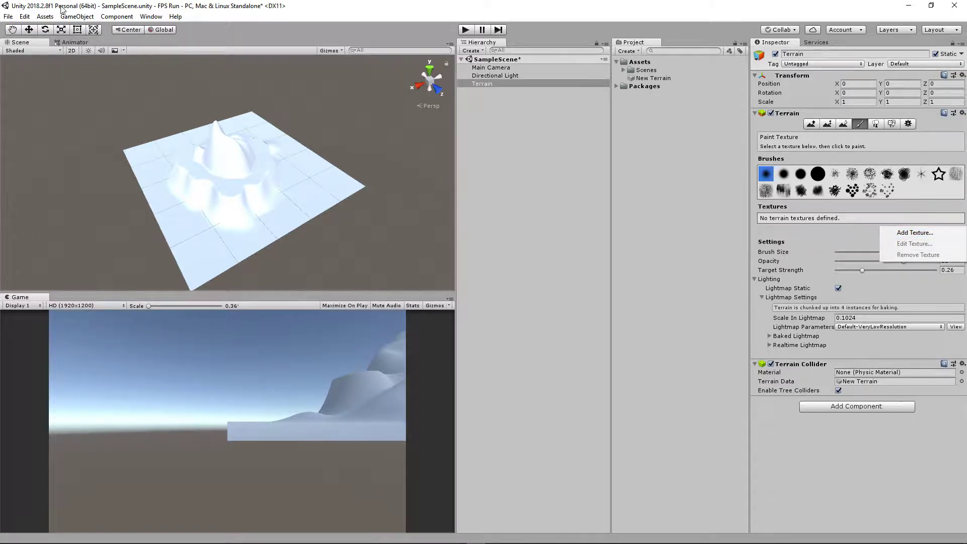
- Import the Environment package without the CrossPlatformInput Prefabs folder, and expand the imported Standard Assets folder
click(46, 17)
mouse_move(162, 129)
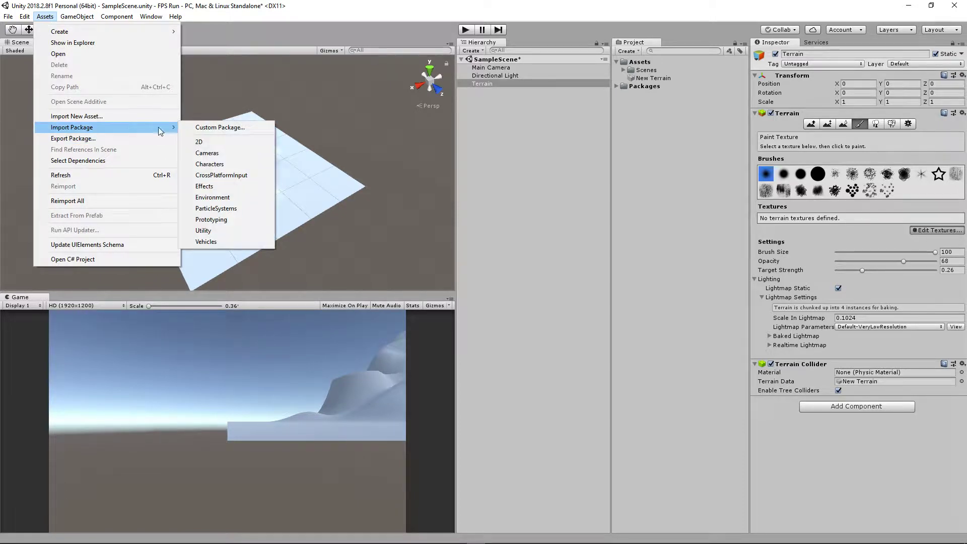
click(219, 197)
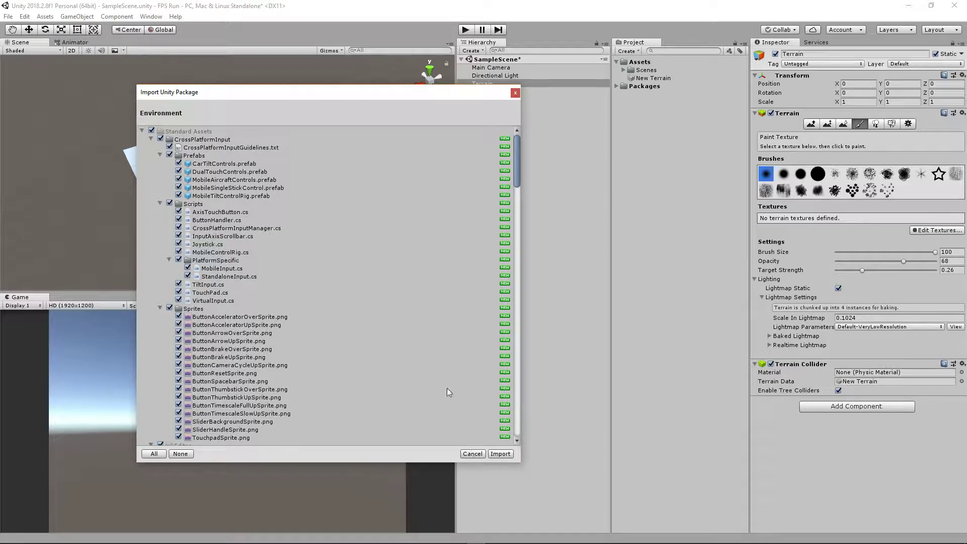
click(170, 156)
scroll(298, 280, down, 10)
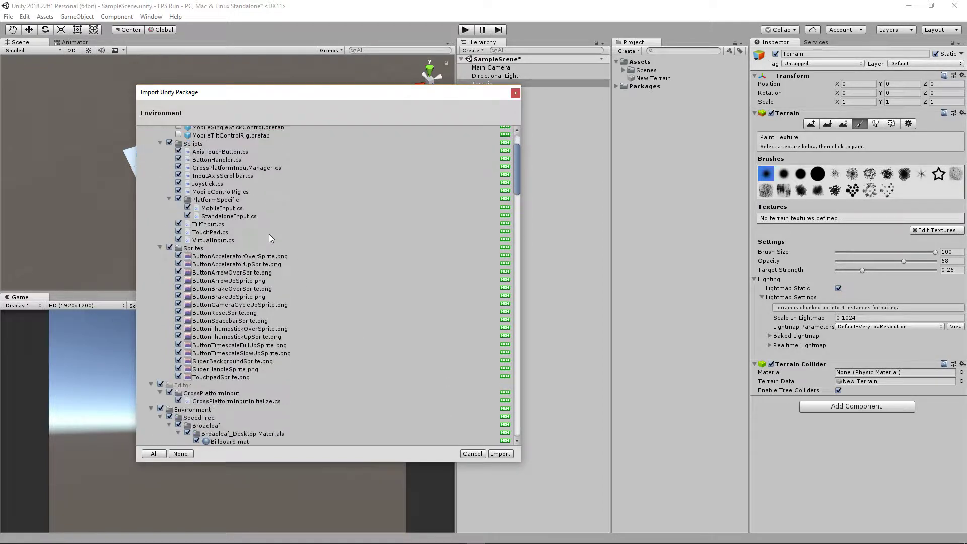
click(500, 454)
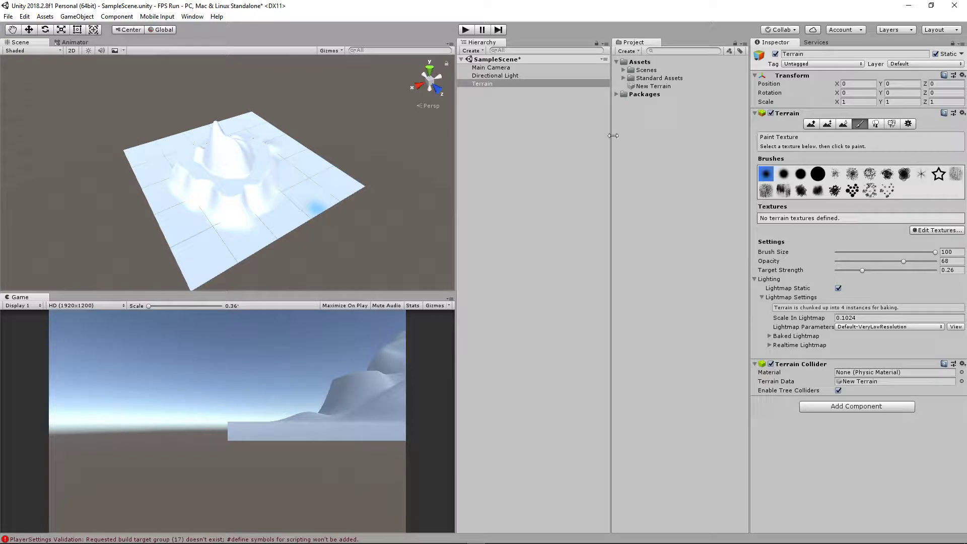
click(624, 79)
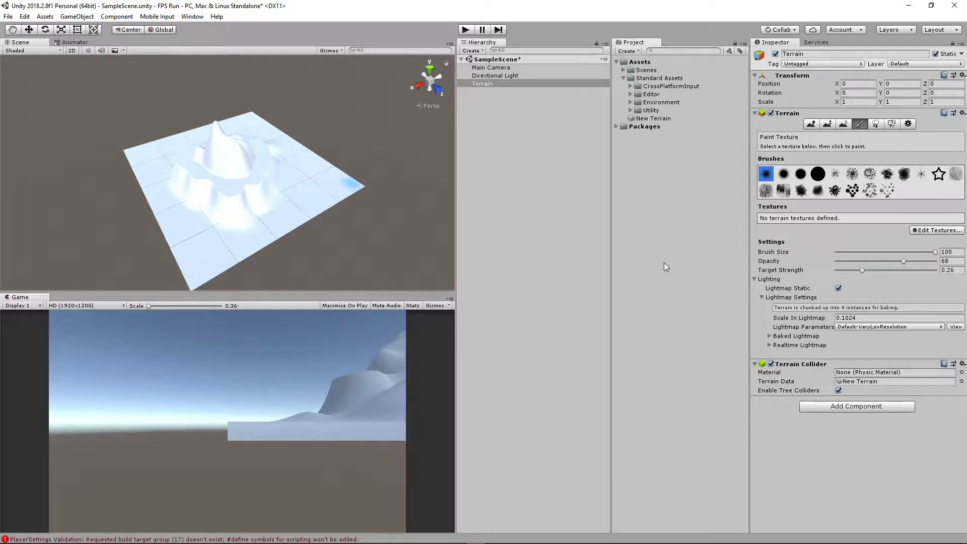
- Add GrassRockyAlbedo as the terrain's base texture, keeping the default tiling size
click(924, 230)
click(915, 233)
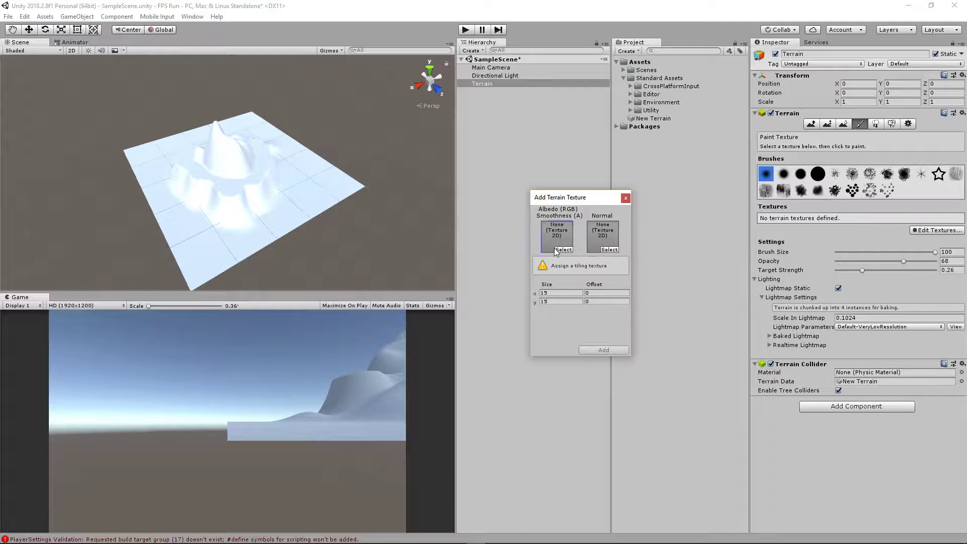
click(557, 250)
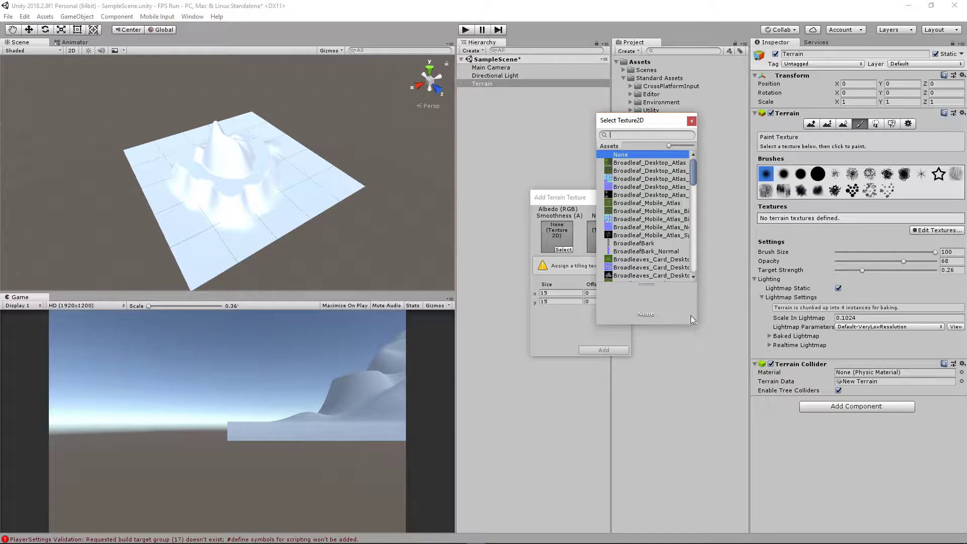
drag(693, 164, 693, 205)
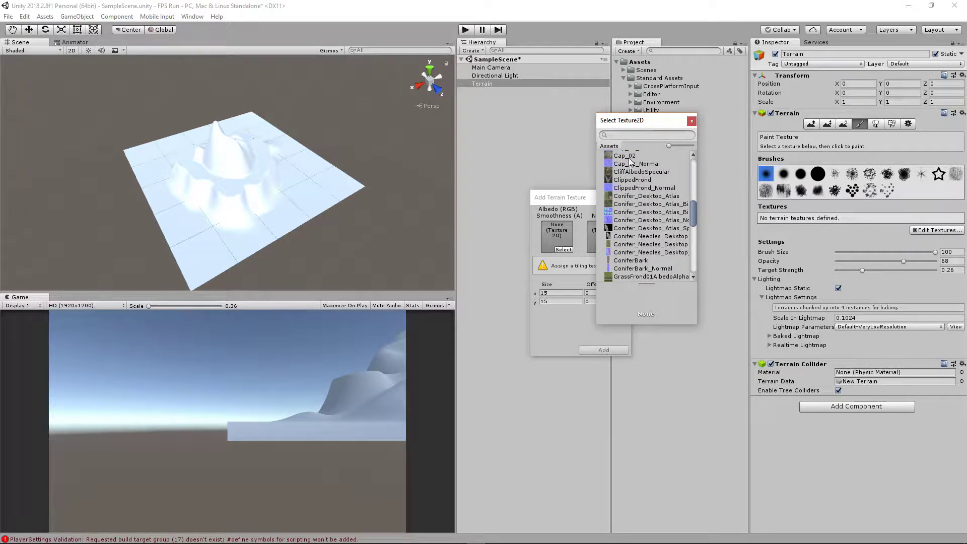
scroll(646, 233, down, 5)
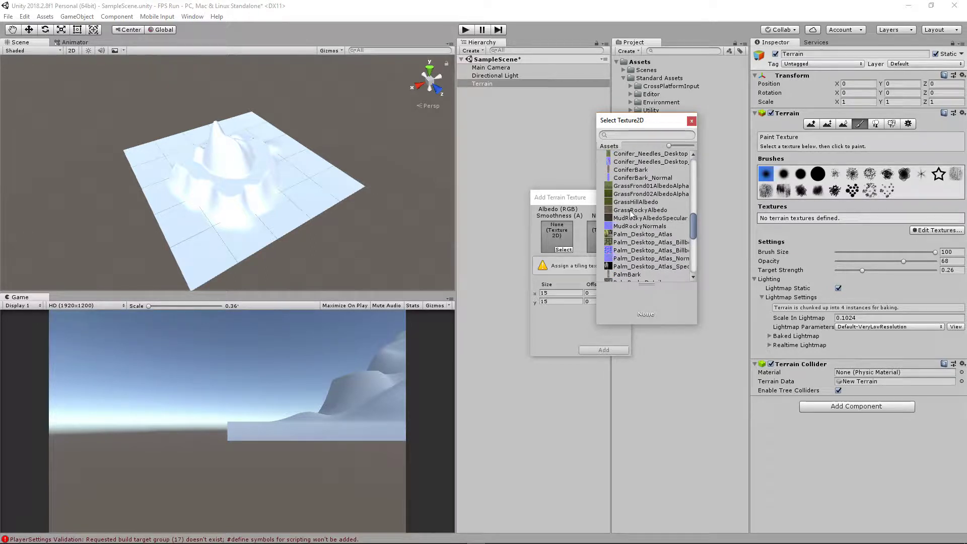
double_click(631, 211)
click(624, 351)
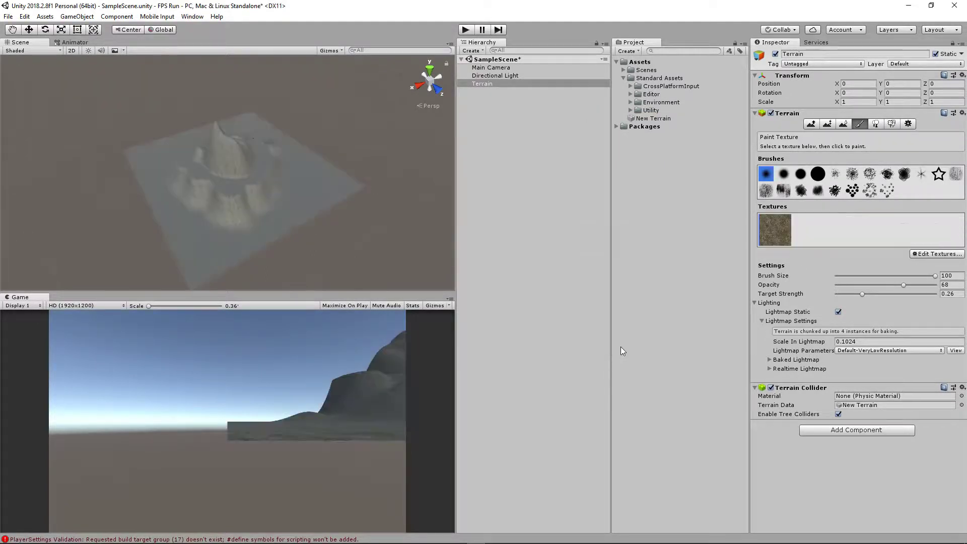
- Add GrassHillAlbedo as a second terrain texture, keeping the default tiling size
scroll(281, 206, up, 6)
middle_drag(161, 195, 235, 177)
scroll(234, 177, down, 3)
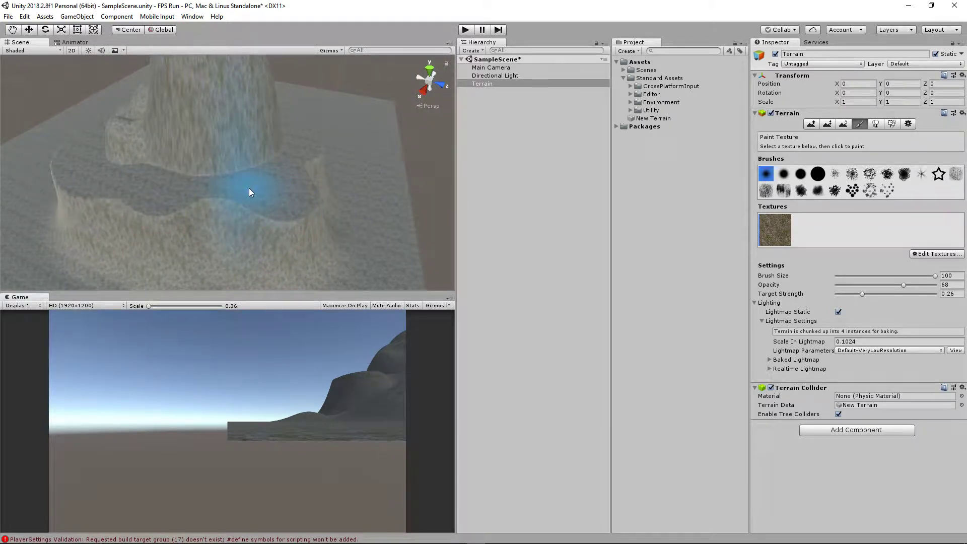
click(923, 255)
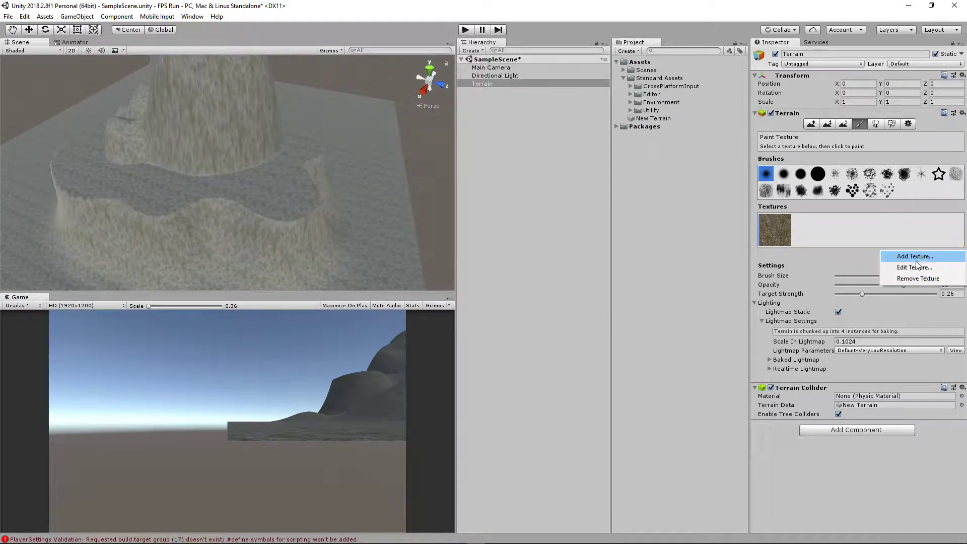
click(914, 257)
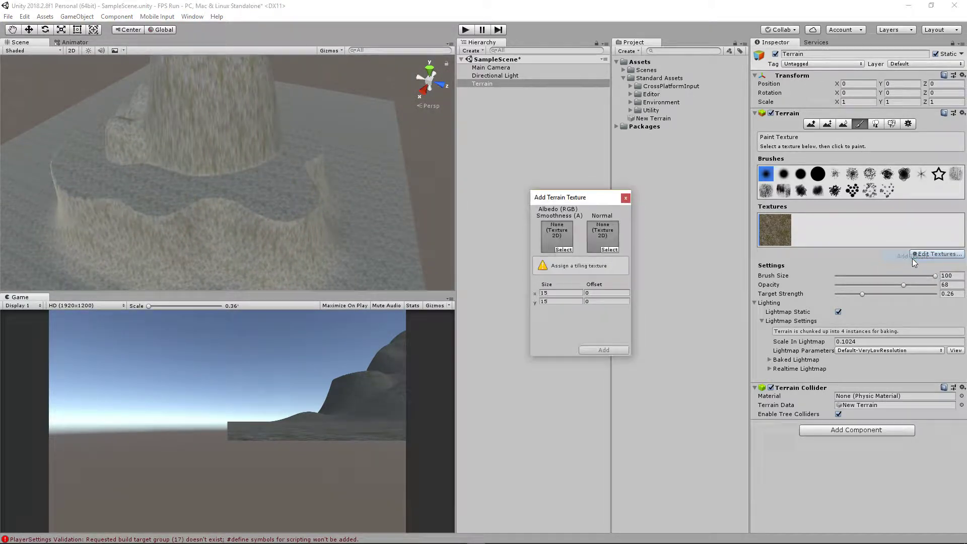
click(564, 250)
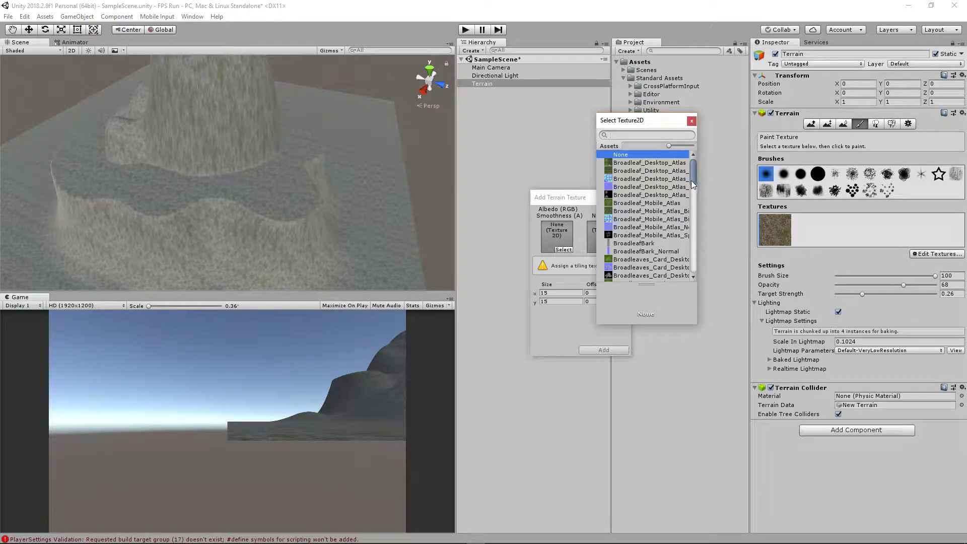
drag(691, 180, 691, 226)
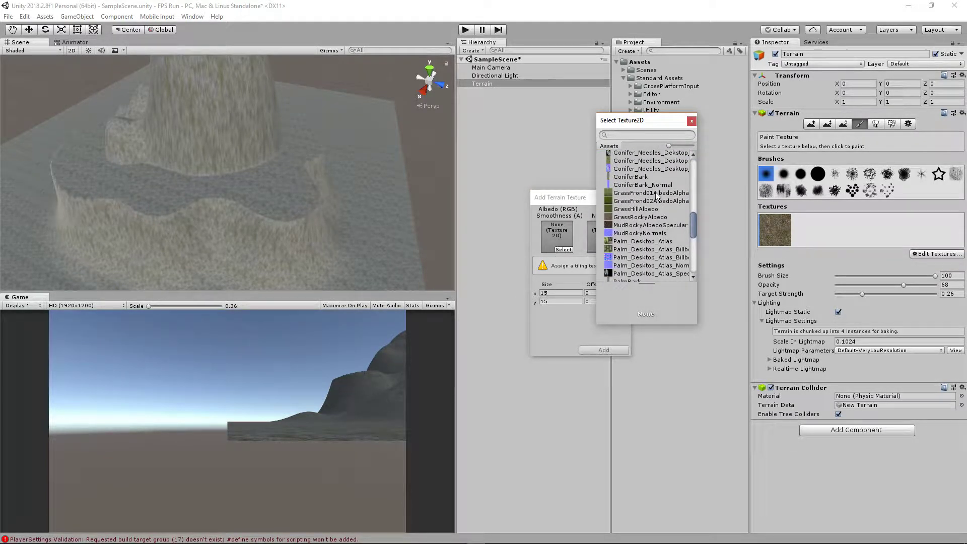
double_click(651, 210)
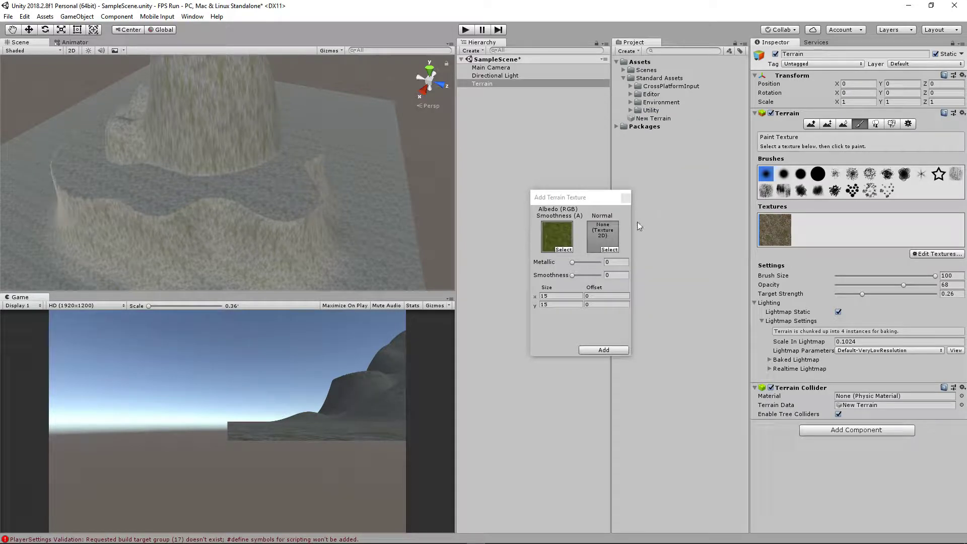
click(603, 351)
- Set the texture brush size to 47 and opacity to 83, and paint grass lightly onto the plateau
click(812, 234)
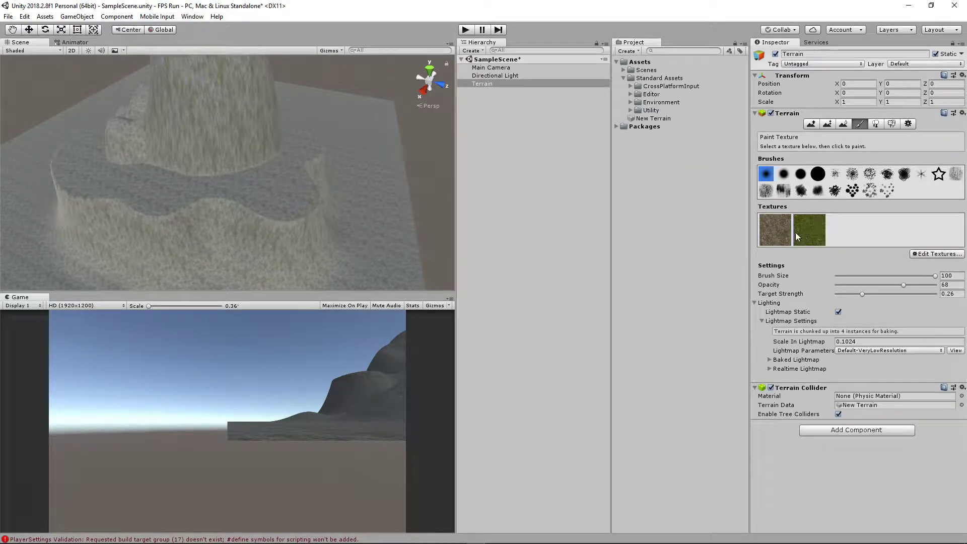
click(781, 224)
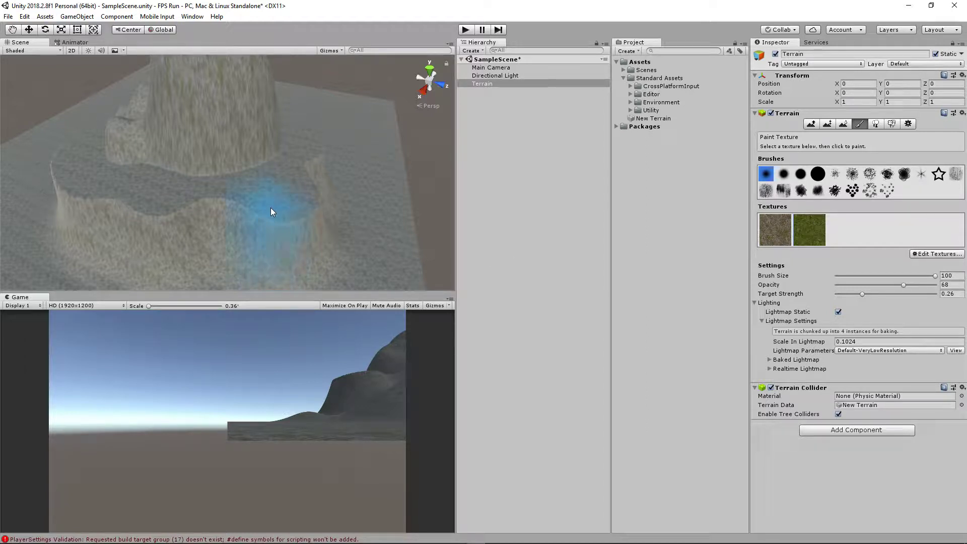
click(883, 285)
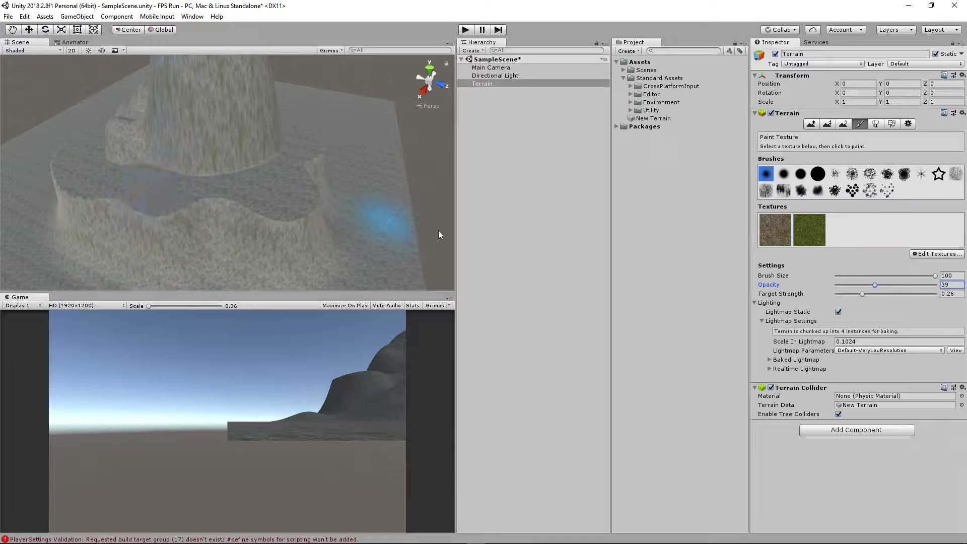
drag(905, 275, 883, 275)
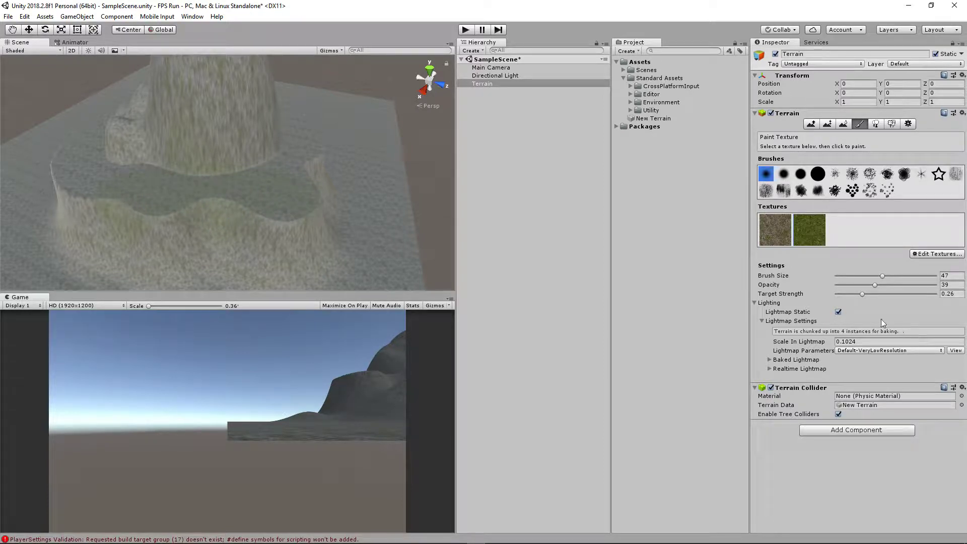
drag(863, 285, 902, 285)
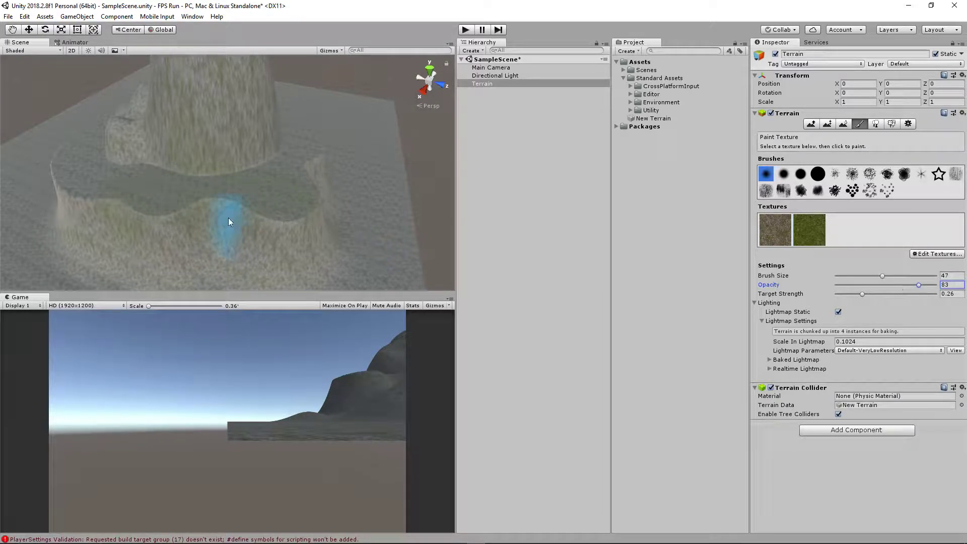
drag(140, 190, 139, 201)
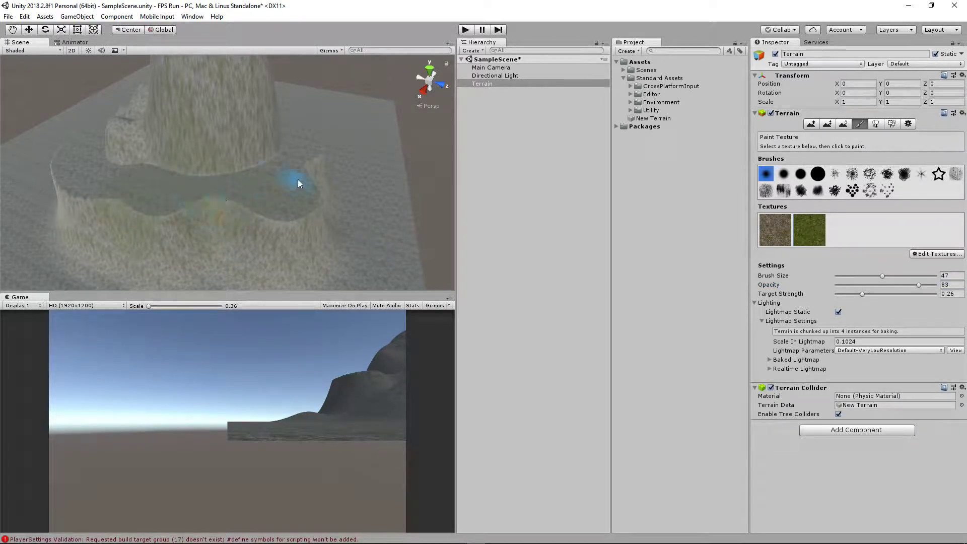
- Set the target strength to 0.689 and paint the grass texture over the plateau around the central peak
drag(875, 292, 905, 292)
drag(146, 183, 138, 197)
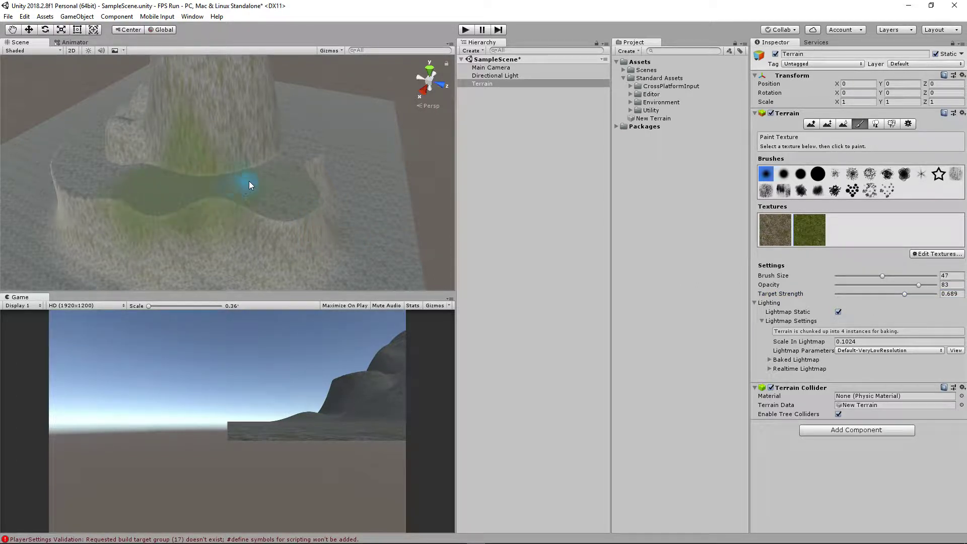
mouse_move(249, 186)
mouse_down()
mouse_move(272, 204)
mouse_move(86, 188)
mouse_move(170, 205)
mouse_move(190, 194)
mouse_move(331, 203)
mouse_move(109, 210)
mouse_move(262, 216)
mouse_move(205, 222)
mouse_up()
scroll(91, 174, down, 5)
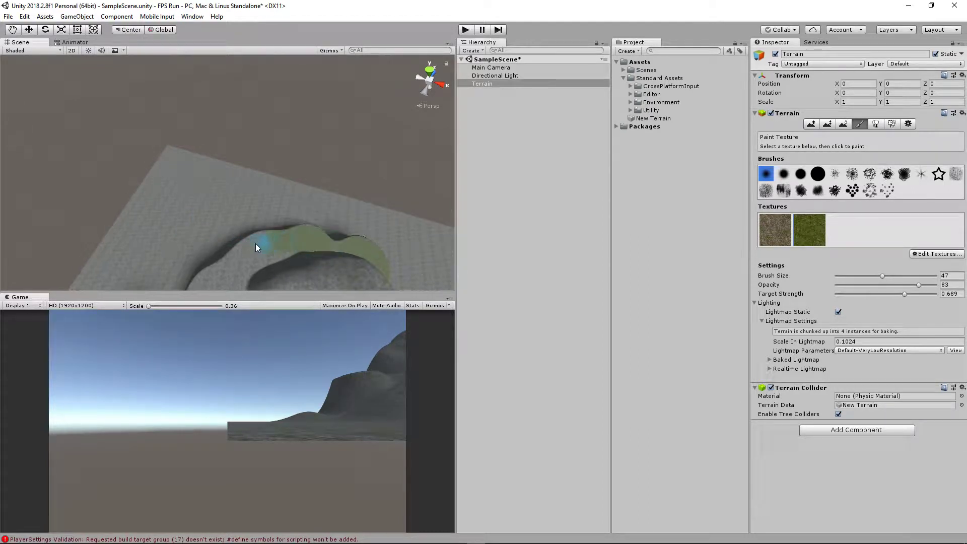
mouse_move(253, 261)
alt+mouse_down()
mouse_move(248, 233)
mouse_move(192, 220)
mouse_move(222, 201)
mouse_move(230, 220)
mouse_move(216, 237)
mouse_move(233, 225)
mouse_move(160, 186)
mouse_move(190, 167)
mouse_move(207, 177)
mouse_move(210, 207)
alt+mouse_up()
scroll(192, 227, down, 5)
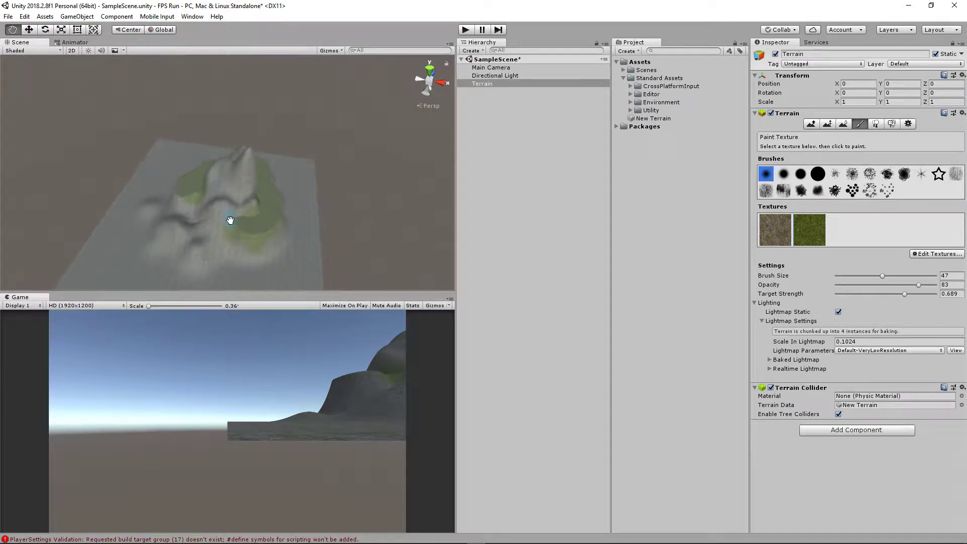
scroll(230, 221, up, 5)
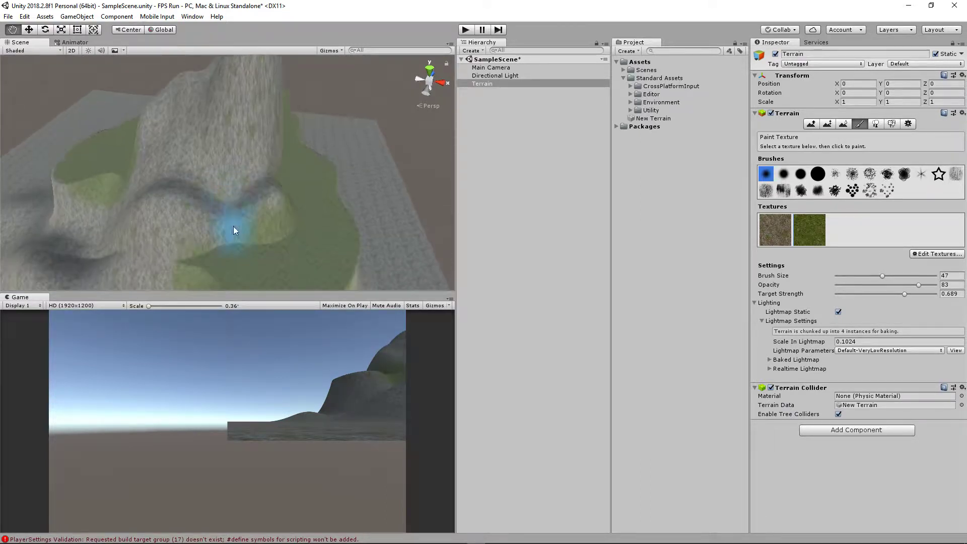
scroll(256, 198, down, 3)
scroll(191, 212, up, 4)
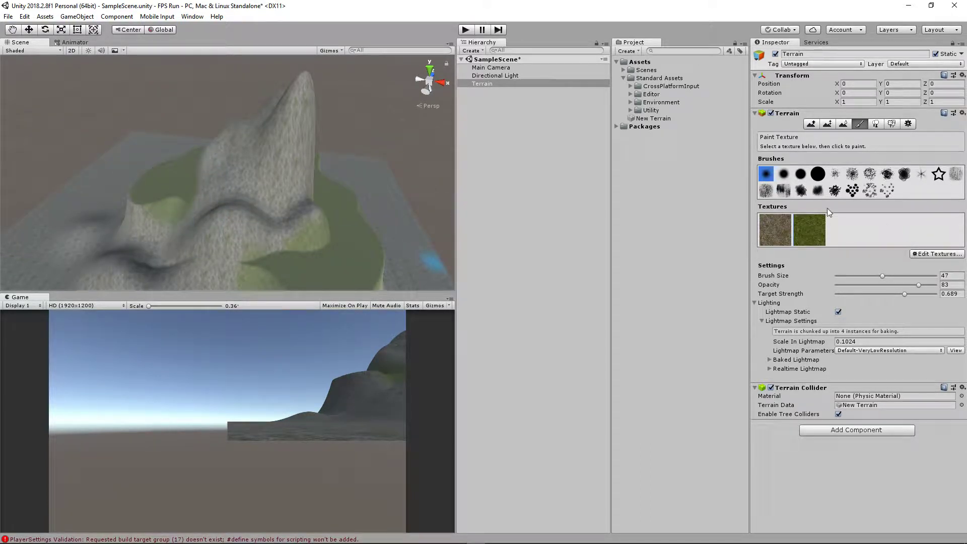
scroll(301, 183, down, 2)
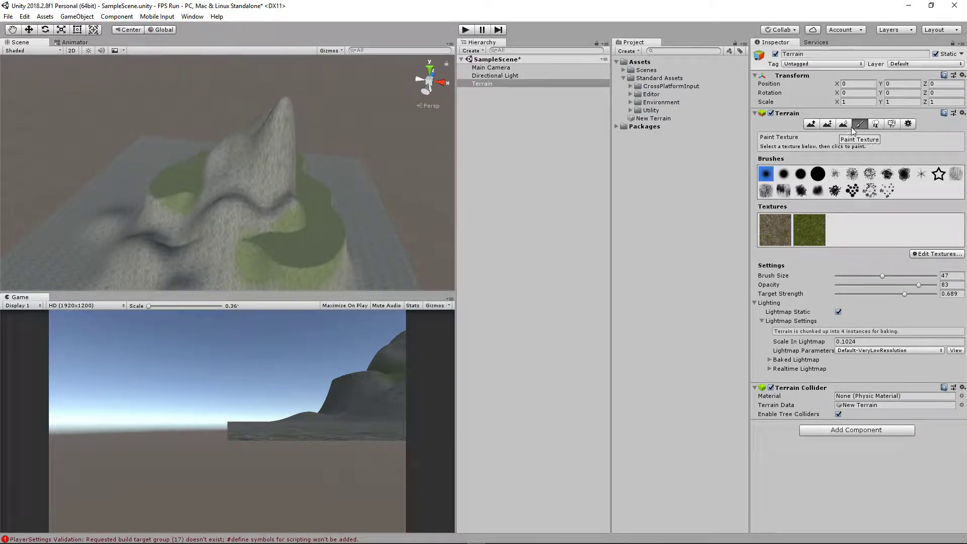
- Activate Paint Trees for the terrain and add the Conifer_Desktop prefab as a tree
click(881, 124)
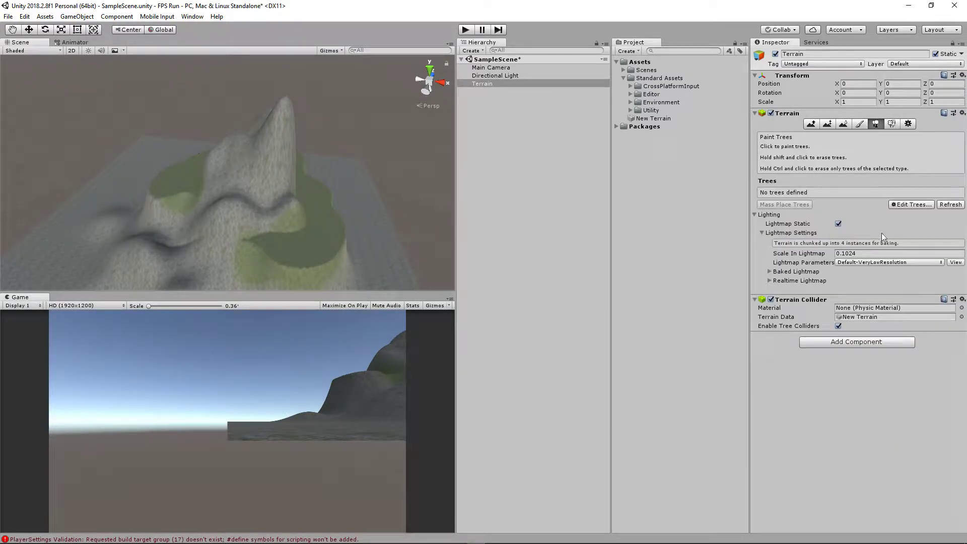
click(911, 204)
click(902, 207)
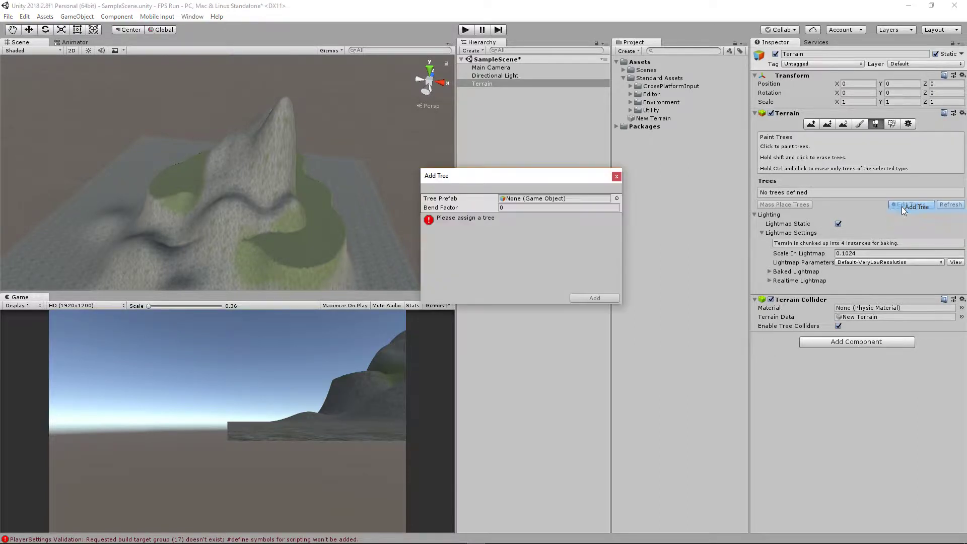
click(617, 199)
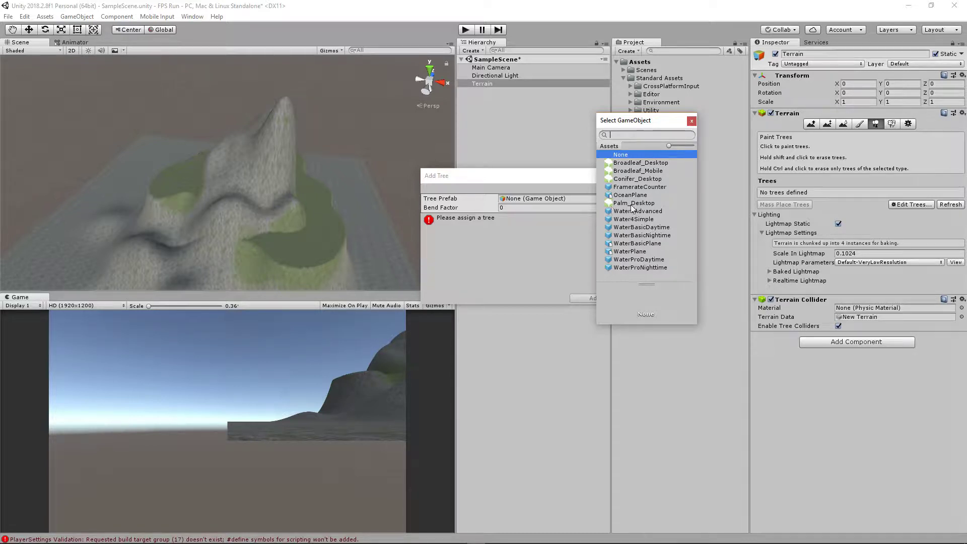
double_click(637, 178)
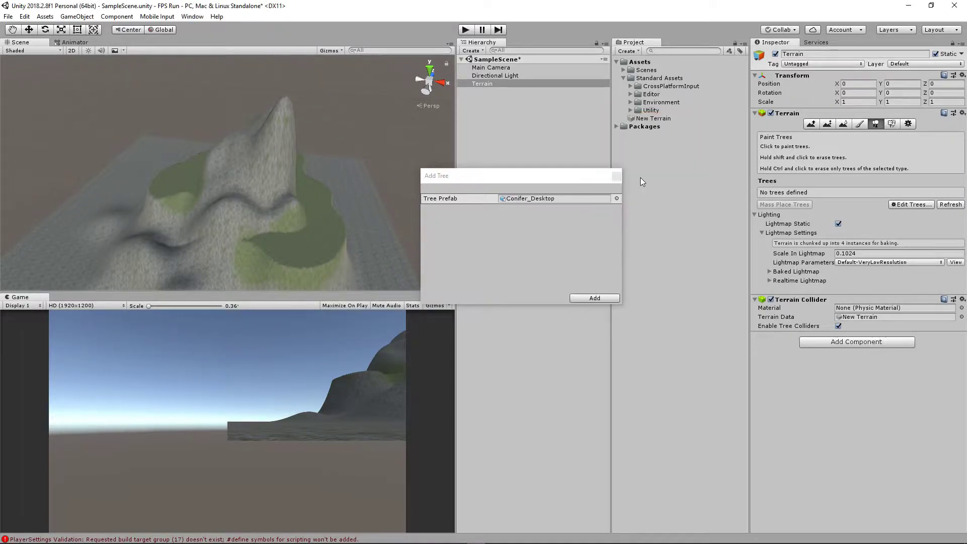
click(593, 297)
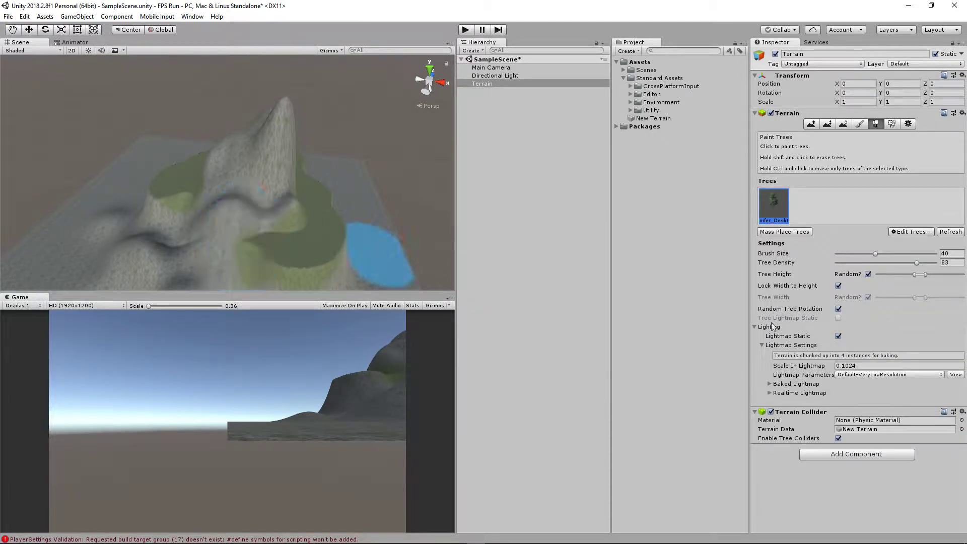
- Set the tree density to 39 and paint conifers over the central mountain's slopes and parts of the plateau
drag(896, 262, 870, 266)
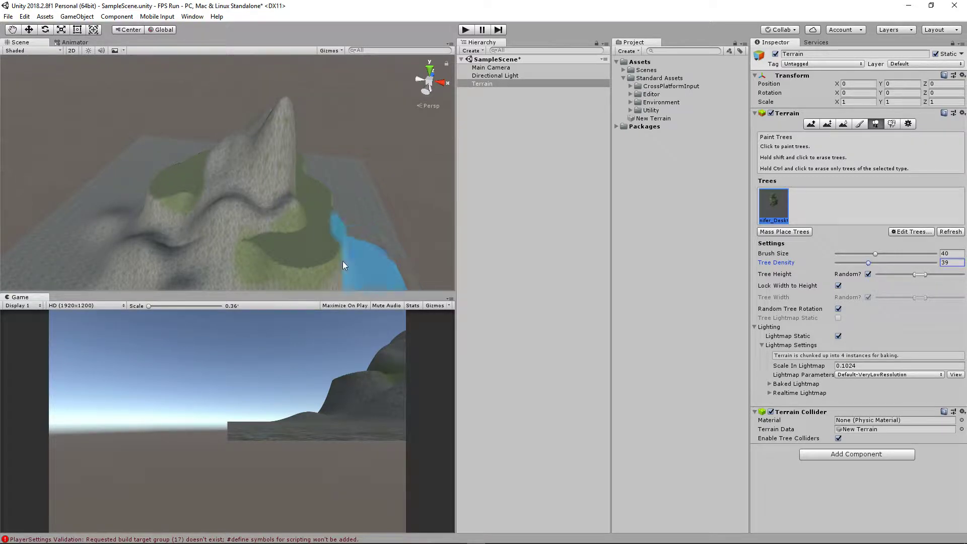
click(240, 191)
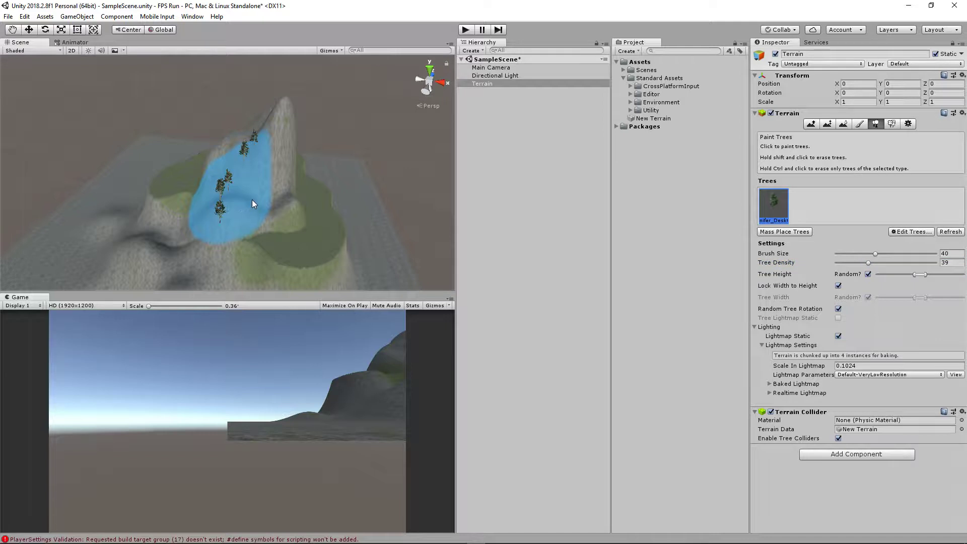
mouse_move(252, 203)
mouse_down()
mouse_move(275, 171)
mouse_move(252, 212)
mouse_move(207, 191)
mouse_move(229, 202)
mouse_move(152, 217)
mouse_move(270, 242)
mouse_move(196, 200)
mouse_move(163, 209)
mouse_move(247, 229)
mouse_move(164, 225)
mouse_move(244, 217)
mouse_move(32, 216)
mouse_move(222, 207)
mouse_move(247, 191)
mouse_up()
scroll(206, 235, down, 3)
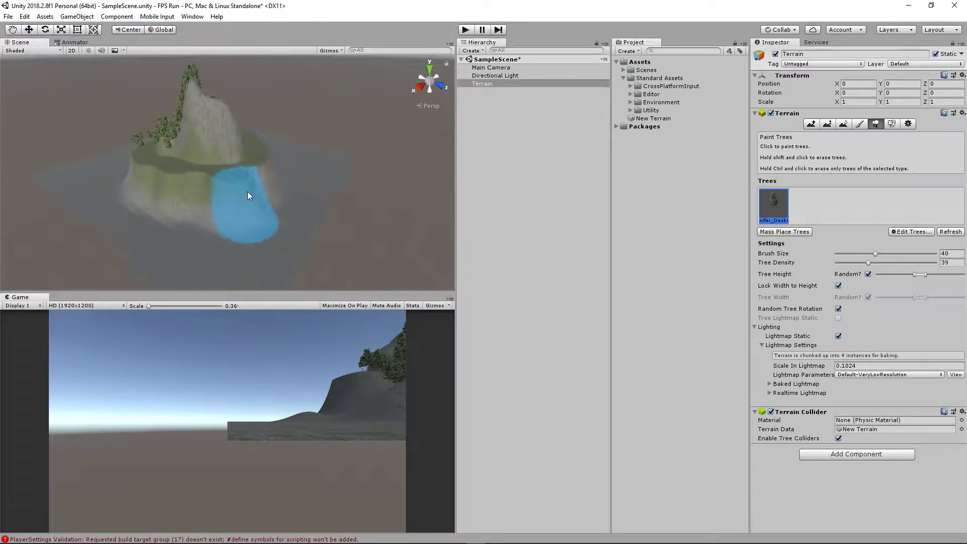
scroll(236, 164, up, 5)
click(213, 83)
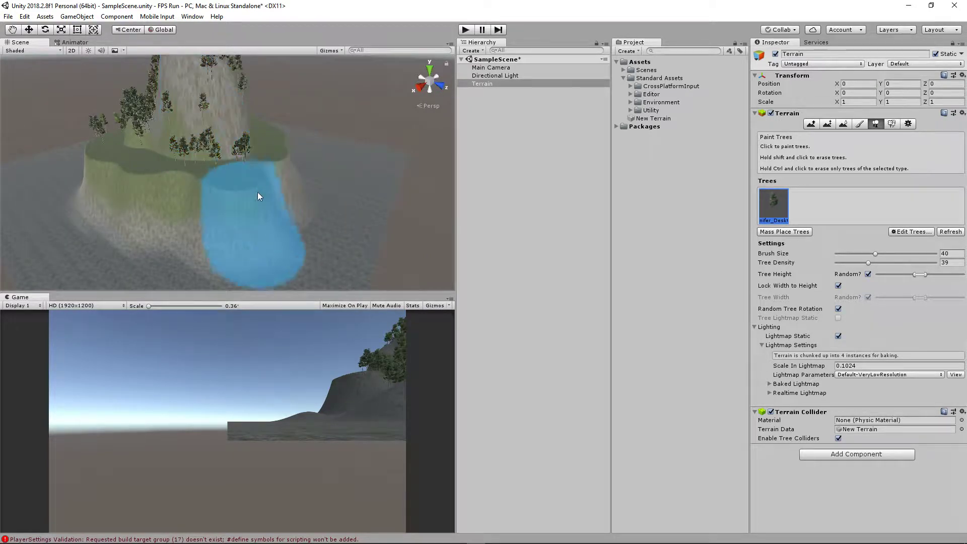
scroll(240, 181, down, 4)
alt+drag(162, 173, 123, 168)
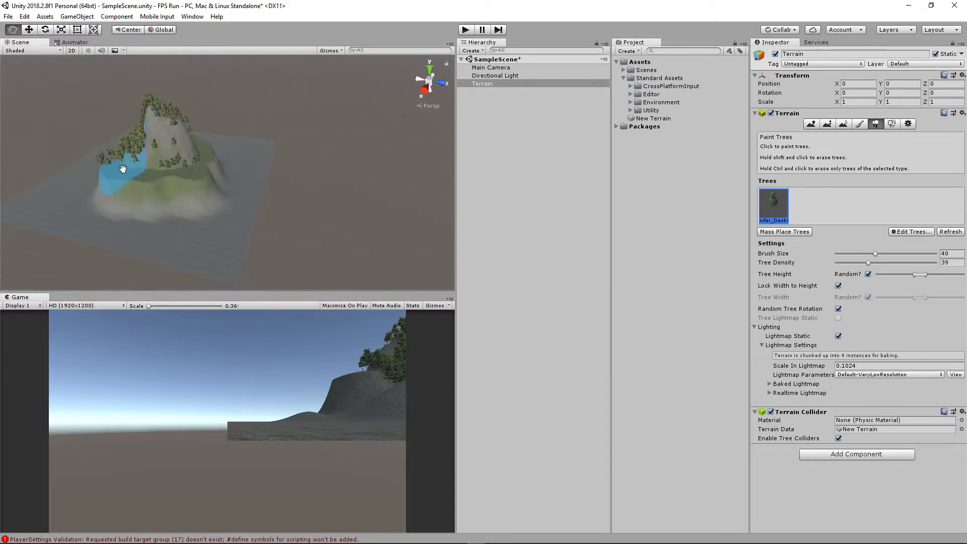
mouse_move(123, 169)
middle_down()
mouse_move(237, 174)
mouse_move(209, 186)
mouse_move(113, 183)
middle_up()
scroll(202, 178, up, 6)
scroll(249, 189, down, 2)
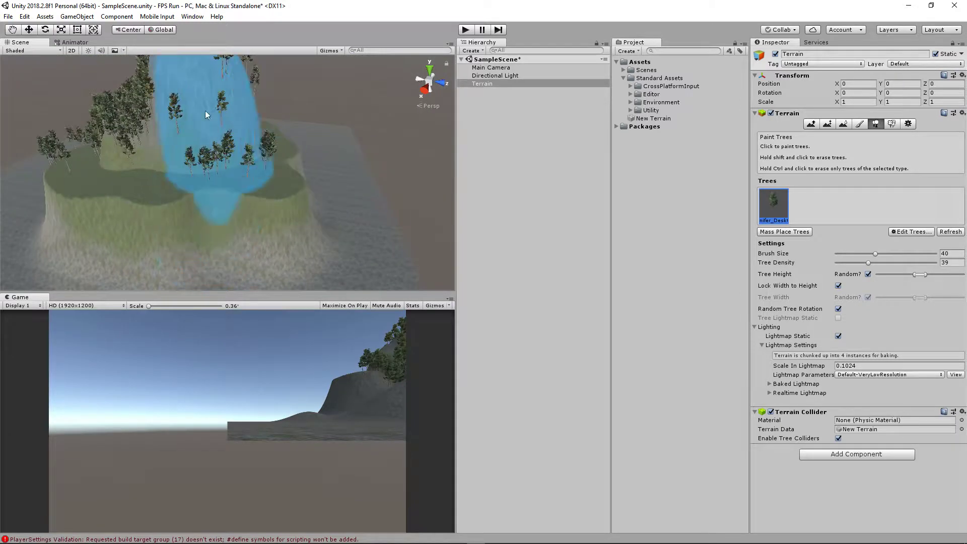
scroll(205, 115, down, 6)
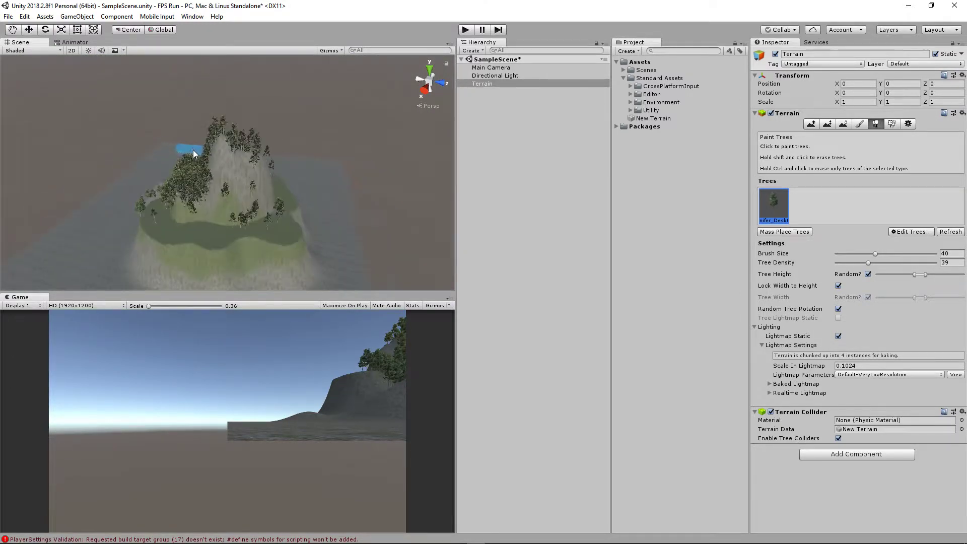
- Activate Paint Details for the terrain and add the GrassFrond02AlbedoAlpha texture as a grass detail
click(893, 124)
click(907, 253)
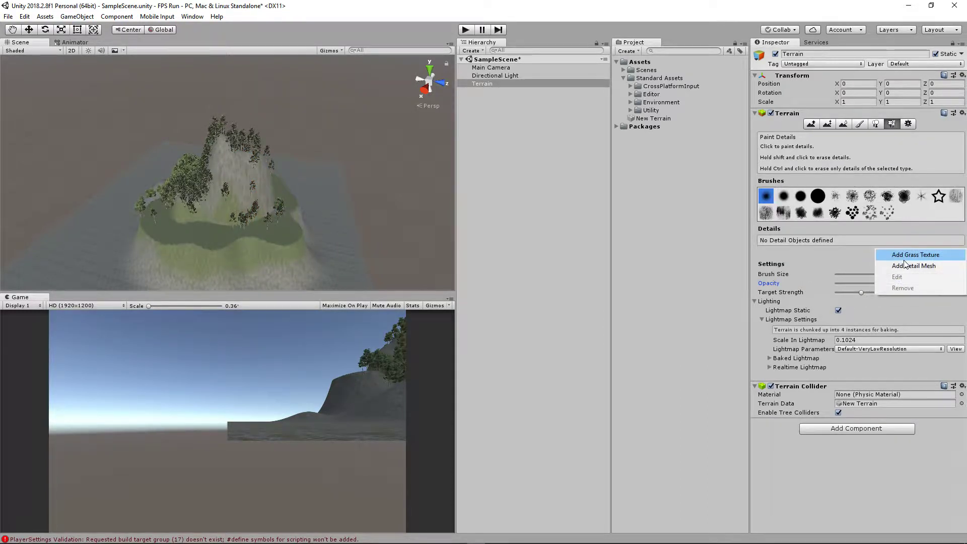
click(906, 262)
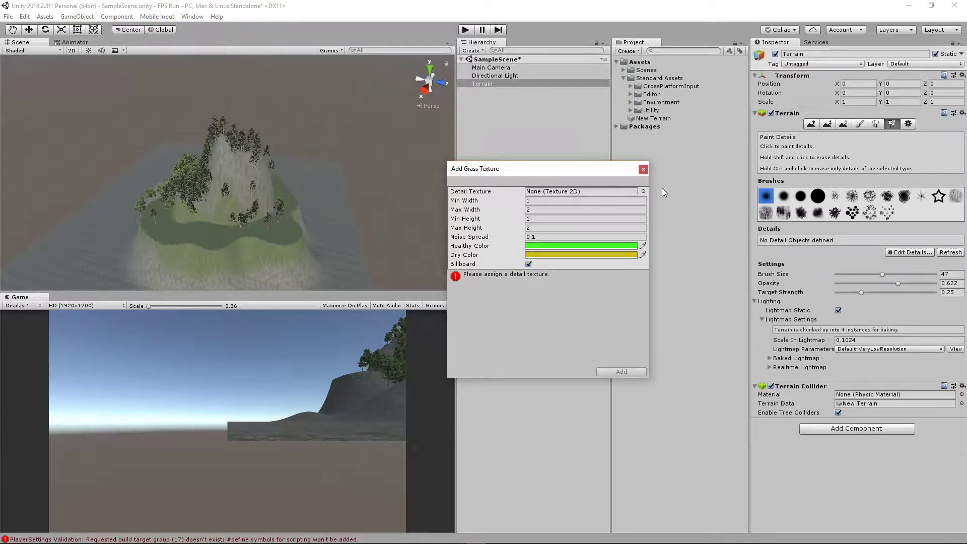
click(644, 191)
drag(695, 174, 691, 216)
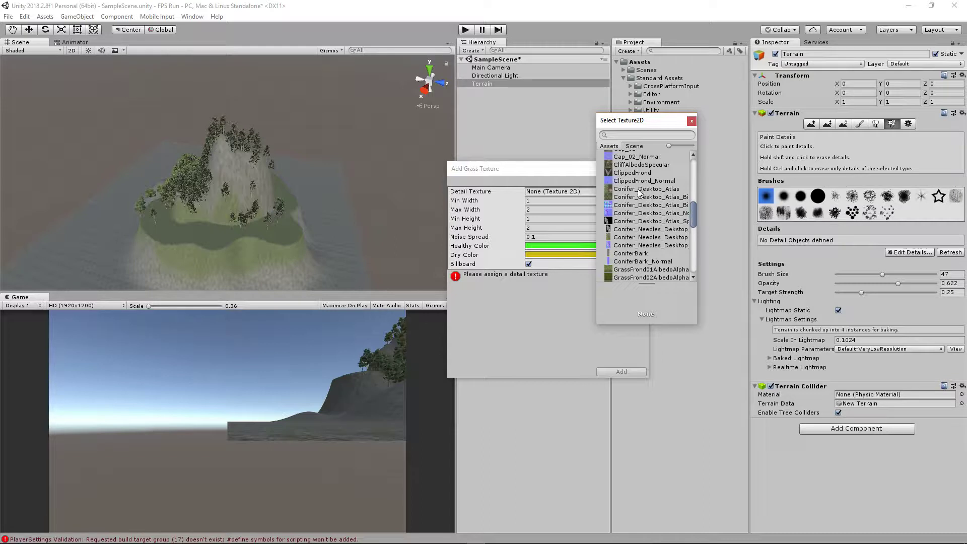
click(622, 278)
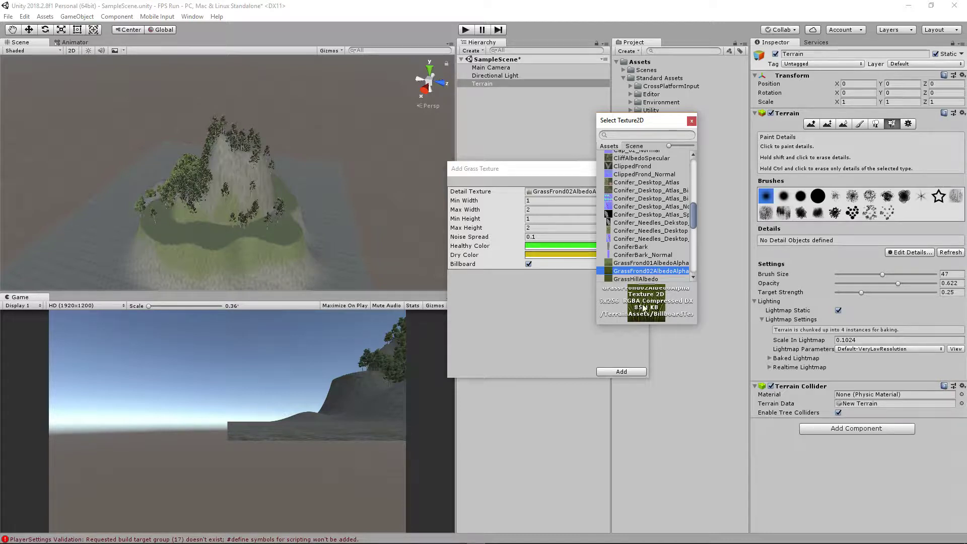
double_click(617, 271)
click(622, 372)
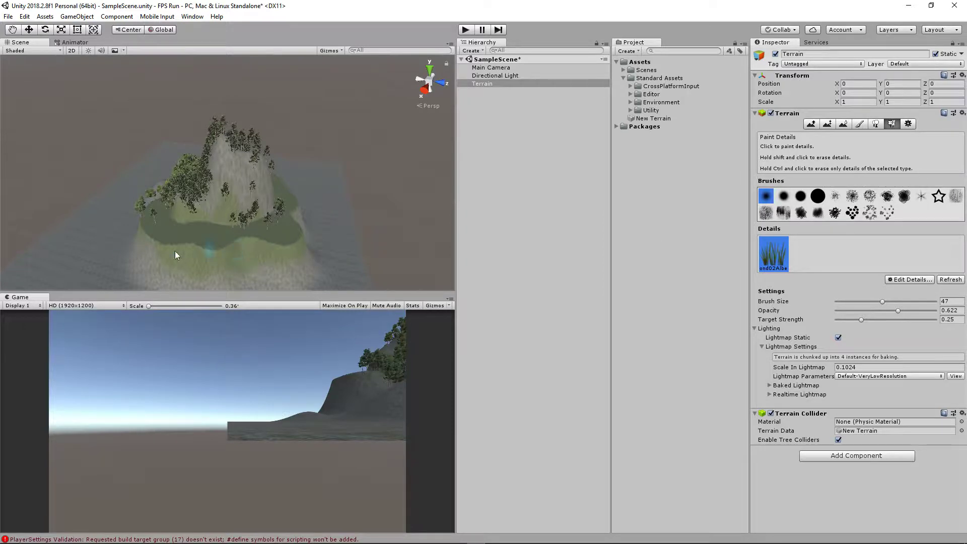
- Paint grass details over the plateau around the central mountain with brush size 47
scroll(175, 251, up, 10)
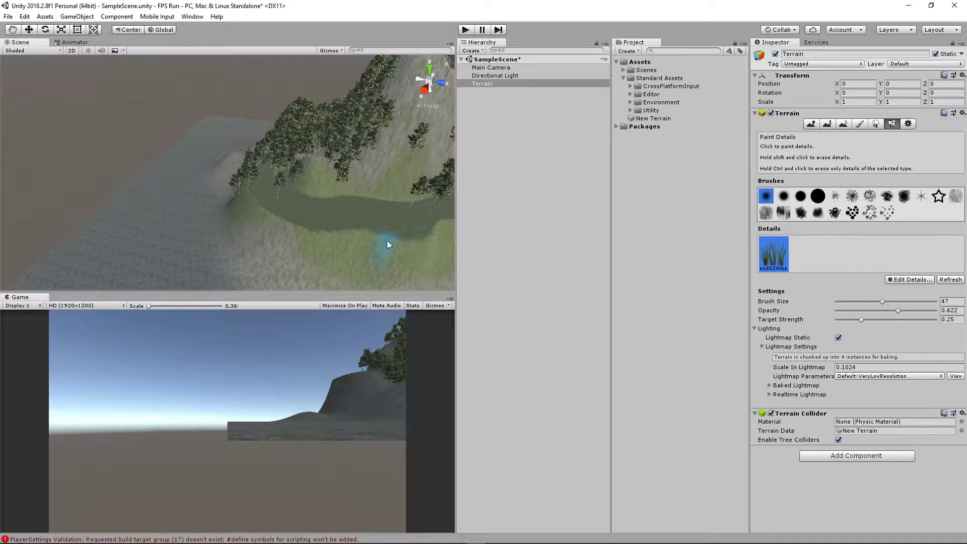
scroll(403, 234, down, 5)
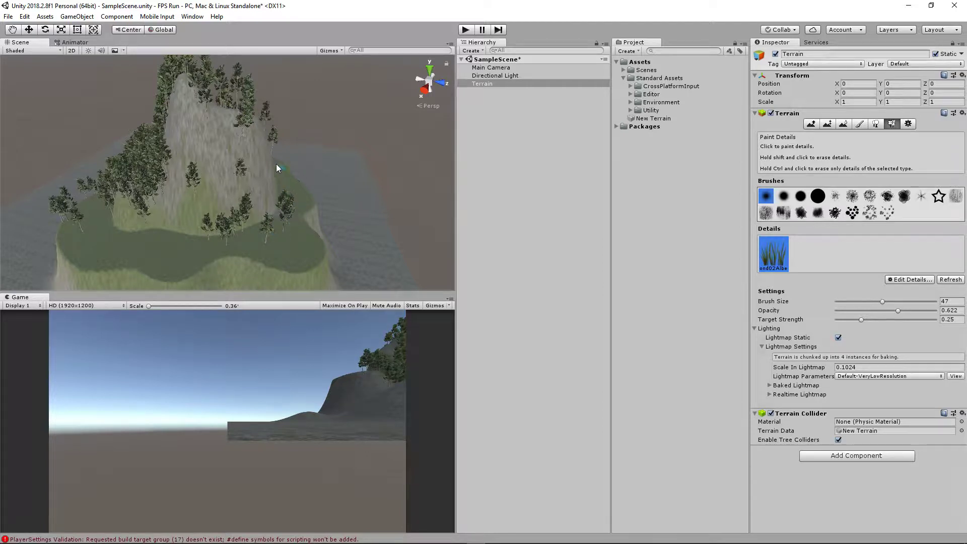
scroll(288, 183, down, 4)
right_drag(317, 204, 283, 242)
middle_drag(373, 236, 245, 242)
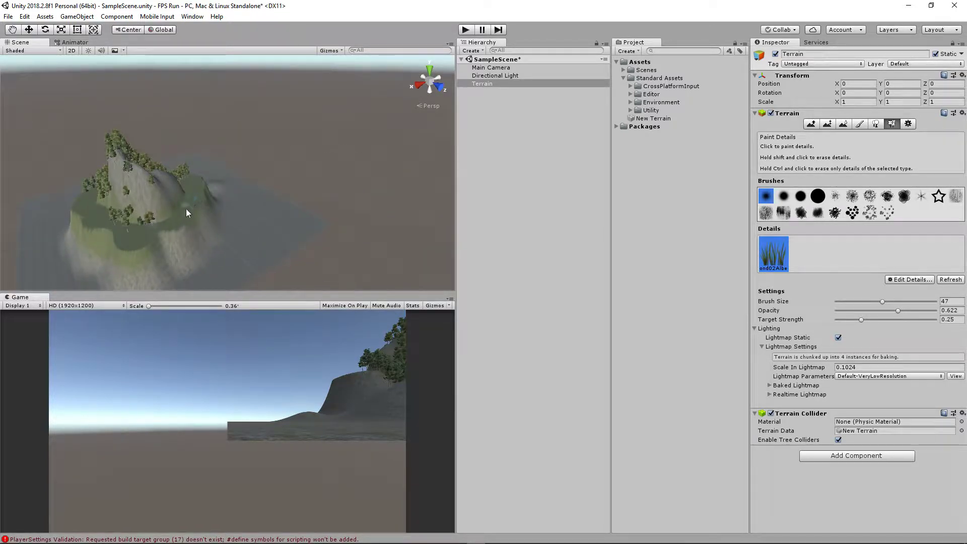
- Set the terrain's detail distance to 250 in the terrain settings
click(909, 124)
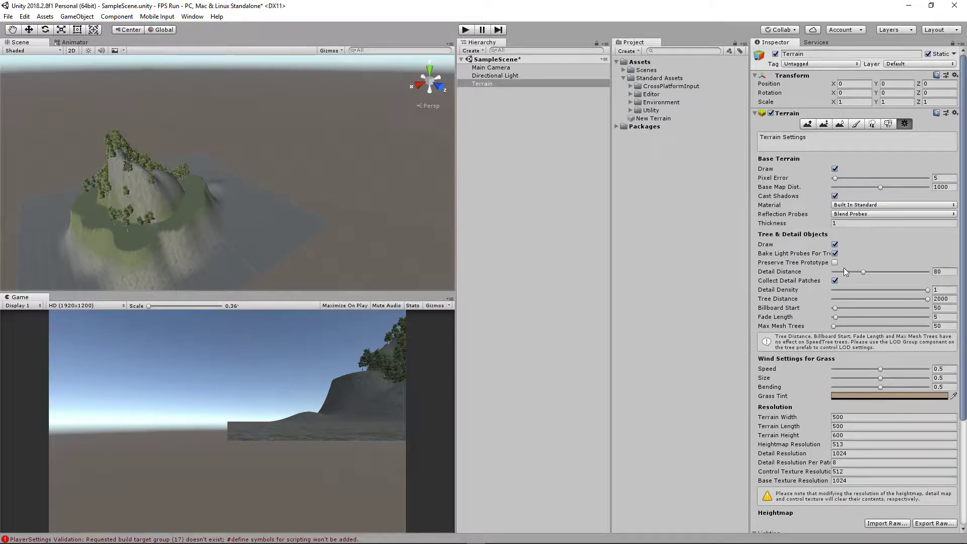
drag(863, 271, 930, 272)
scroll(205, 214, up, 10)
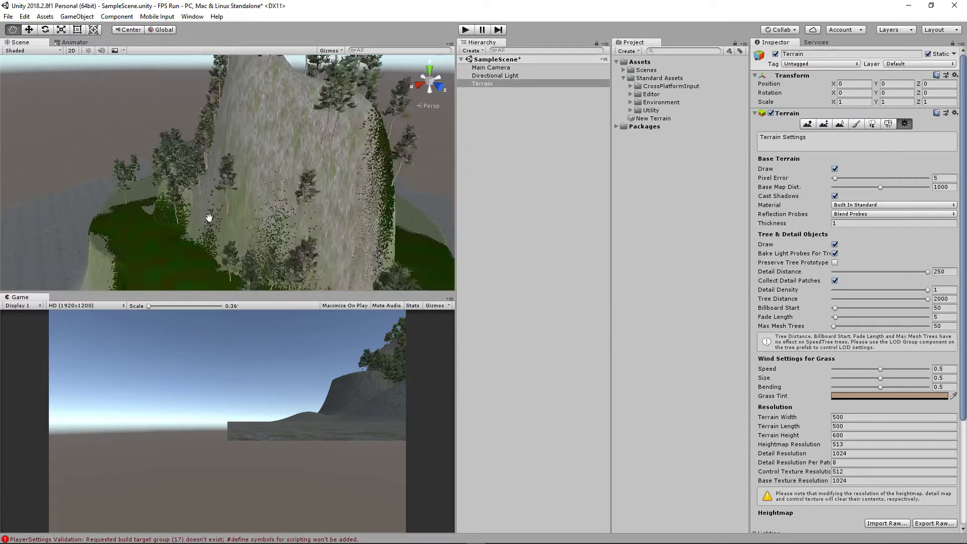
- Examine how the painted grass displays on the plateau from several angles and distances
scroll(209, 217, down, 5)
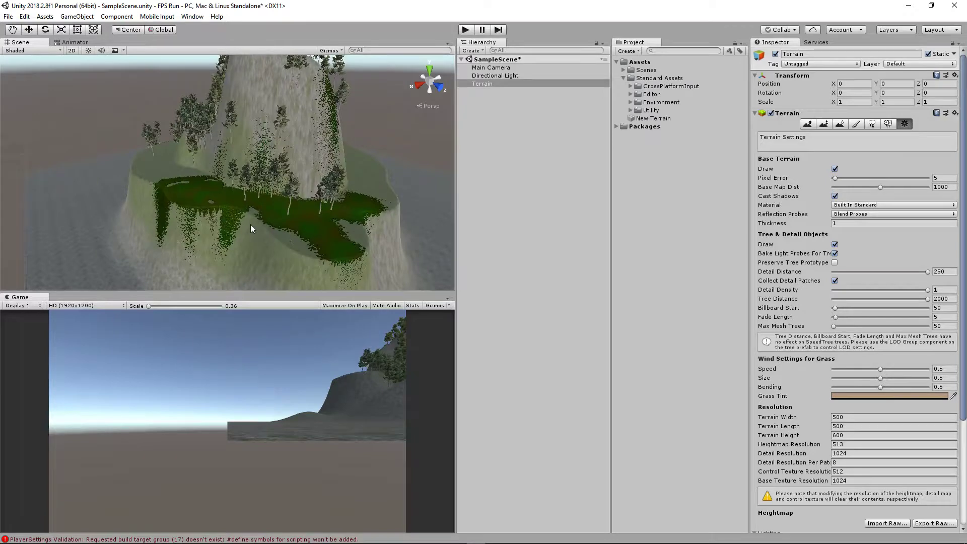
alt+drag(251, 228, 300, 216)
right_drag(300, 216, 280, 222)
middle_drag(280, 222, 294, 214)
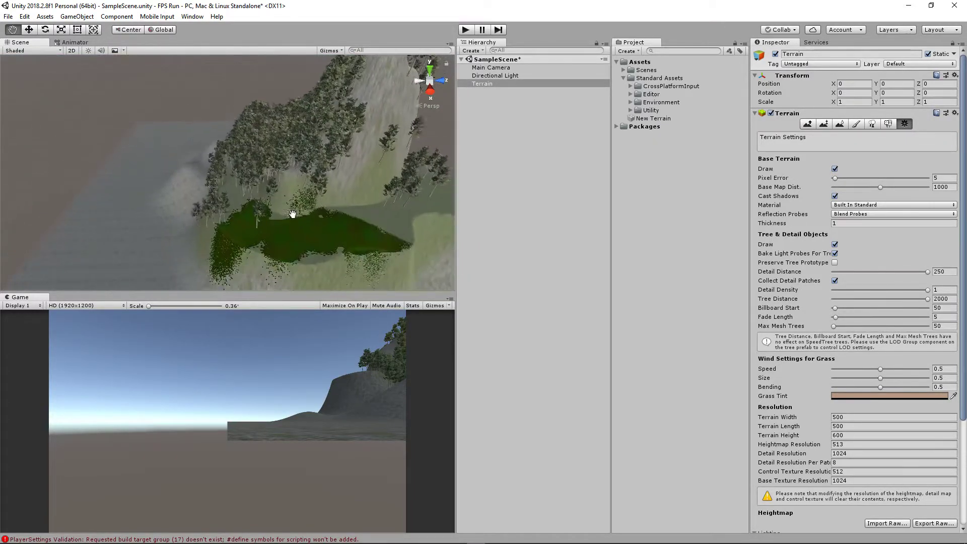
scroll(276, 218, up, 4)
scroll(259, 209, down, 3)
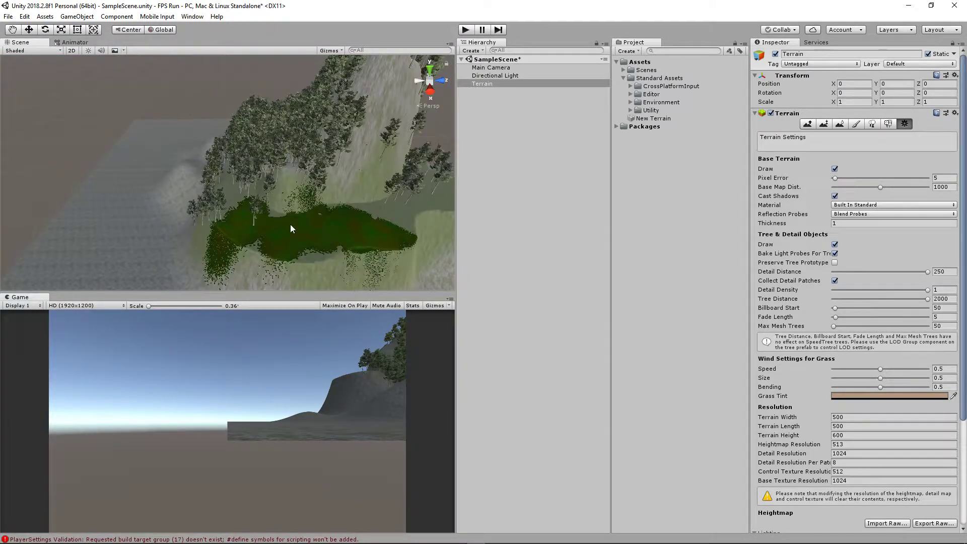
middle_drag(373, 223, 281, 163)
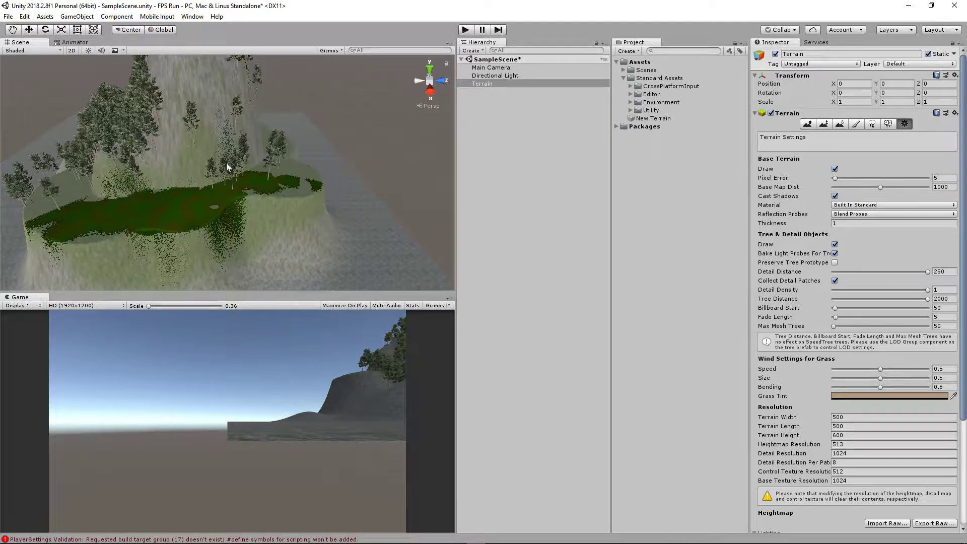
scroll(226, 162, down, 5)
middle_drag(168, 180, 178, 182)
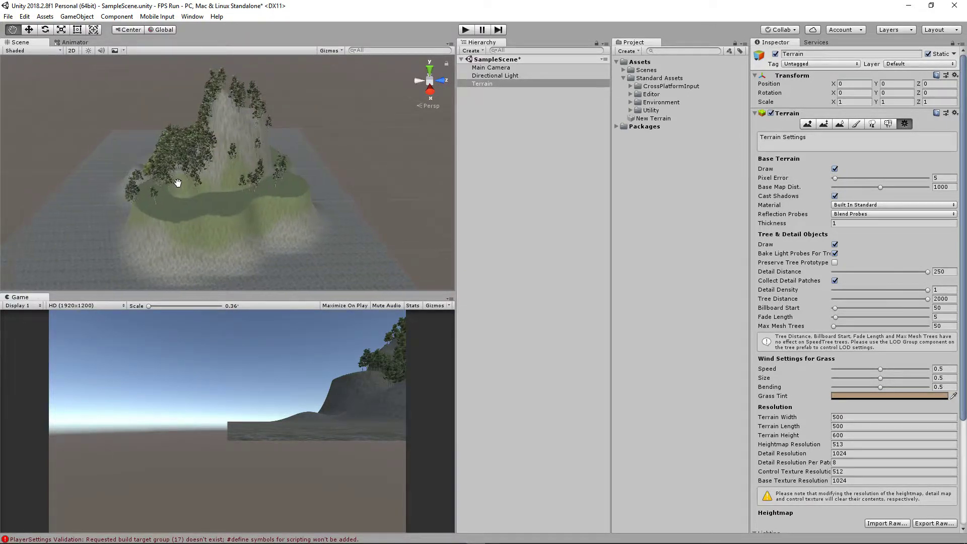
scroll(176, 183, up, 4)
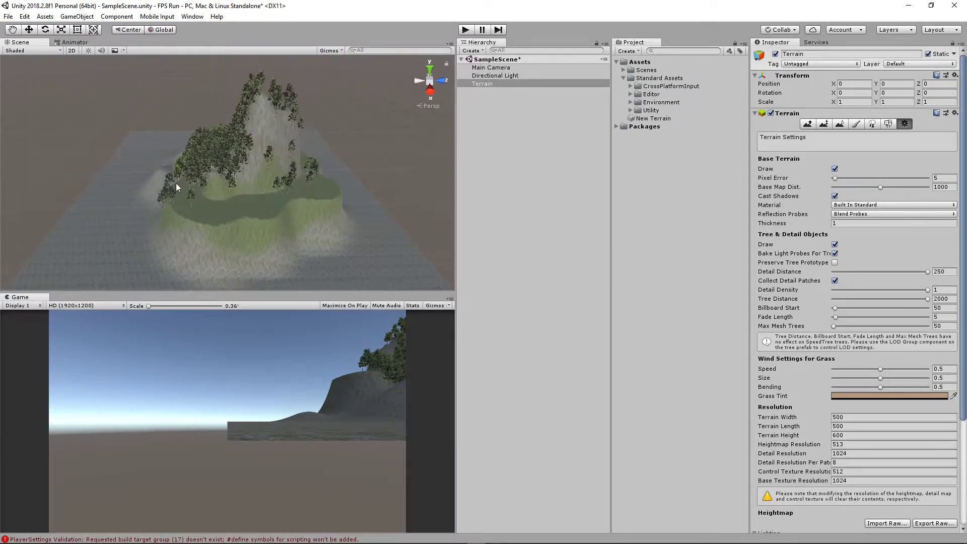
- Add the WaterProDaytime prefab from the Standard Assets Environment water prefabs to the scene
click(631, 102)
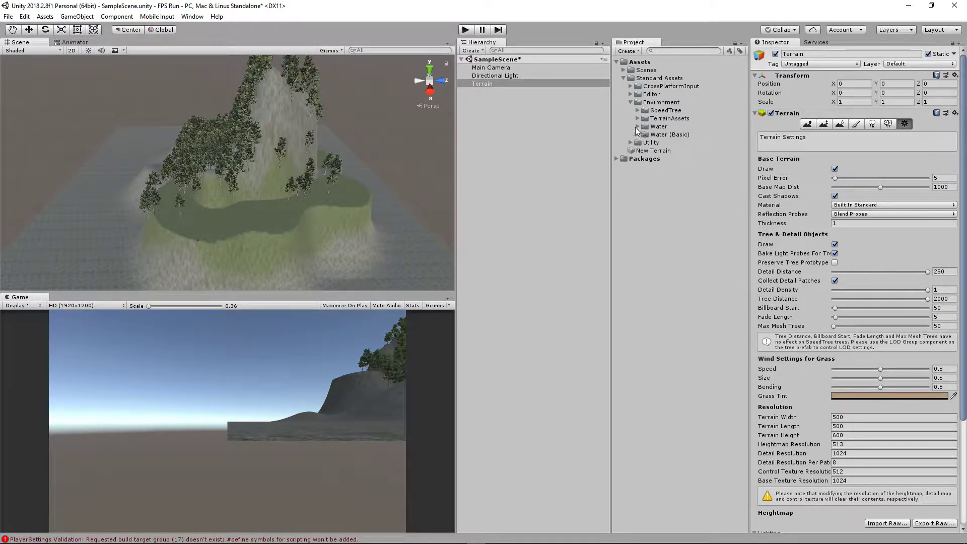
click(638, 126)
click(644, 135)
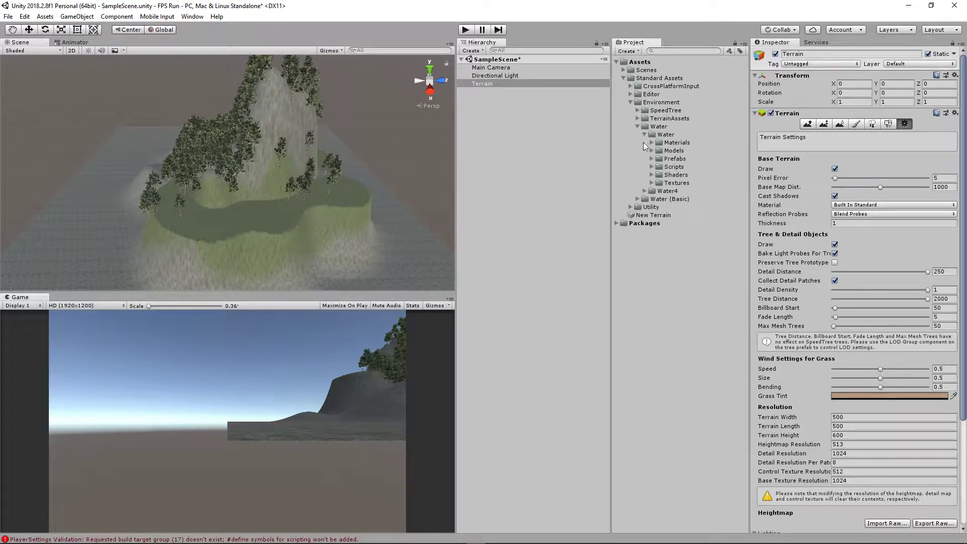
click(652, 159)
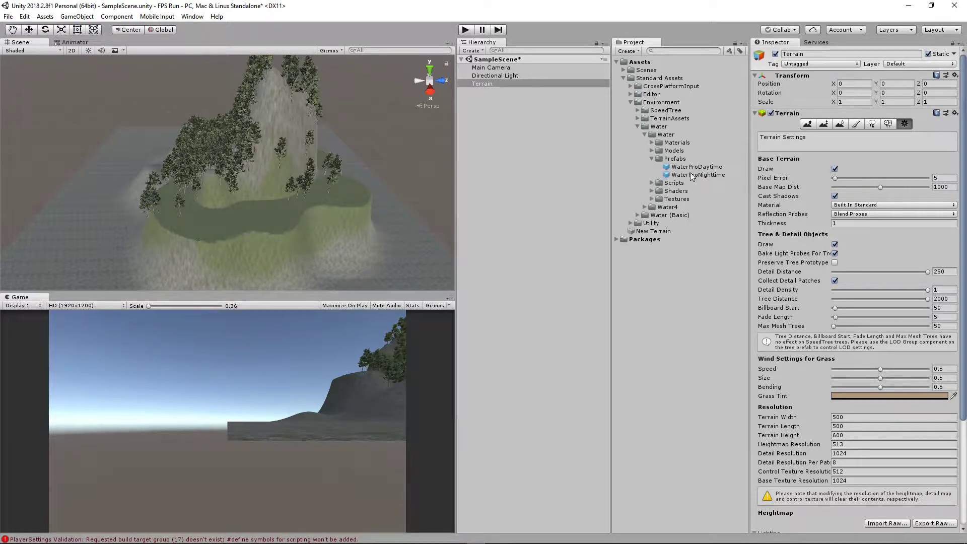
drag(699, 168, 494, 154)
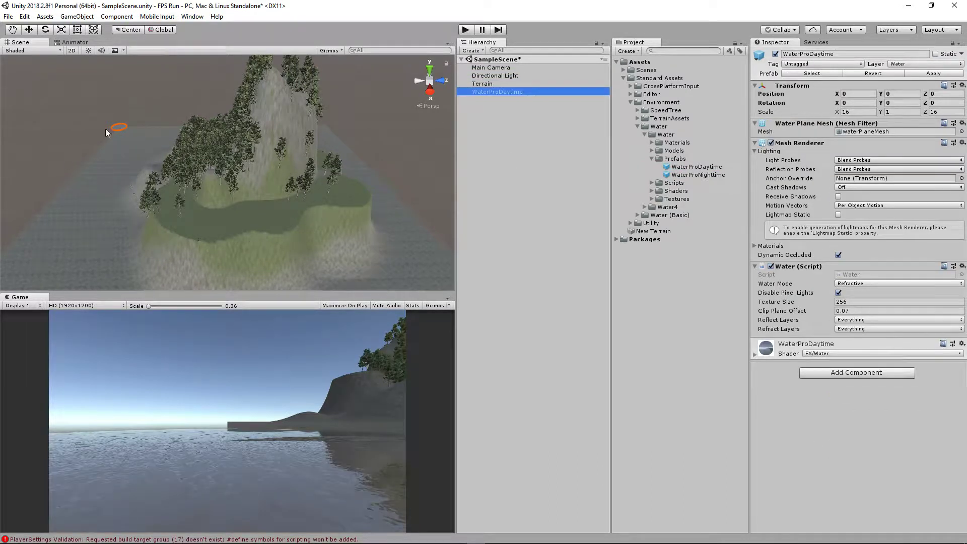
- Set the X and Z scale of the WaterProDaytime object to 2000
click(848, 112)
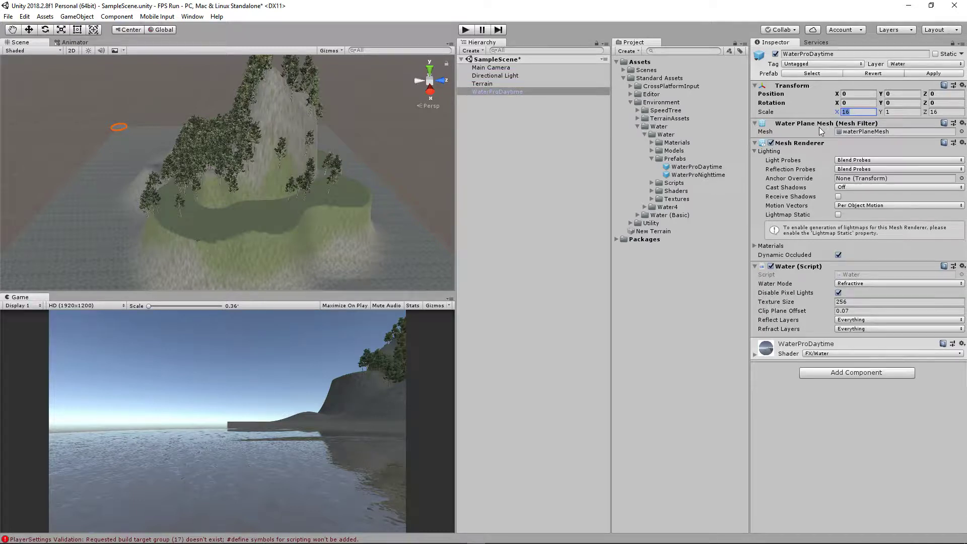
text(2000)
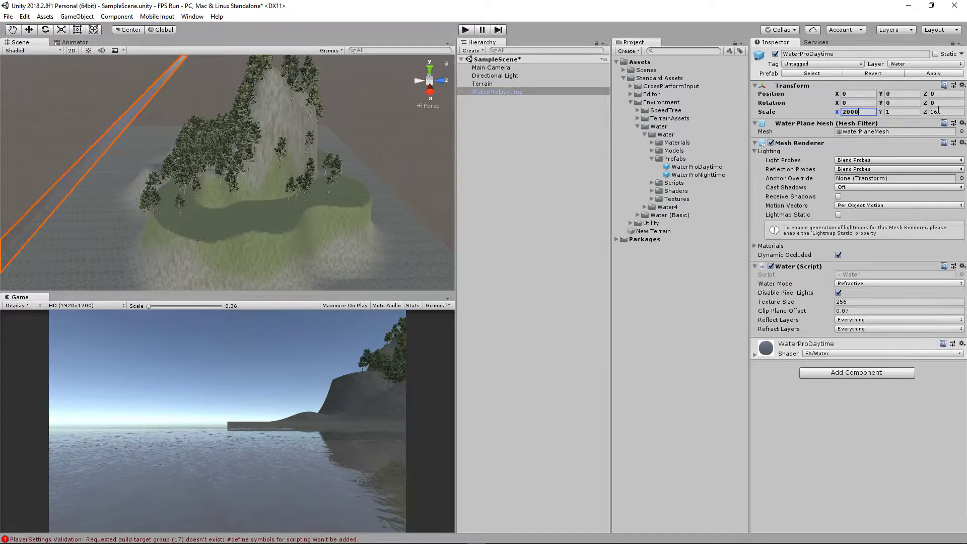
click(939, 111)
text(20)
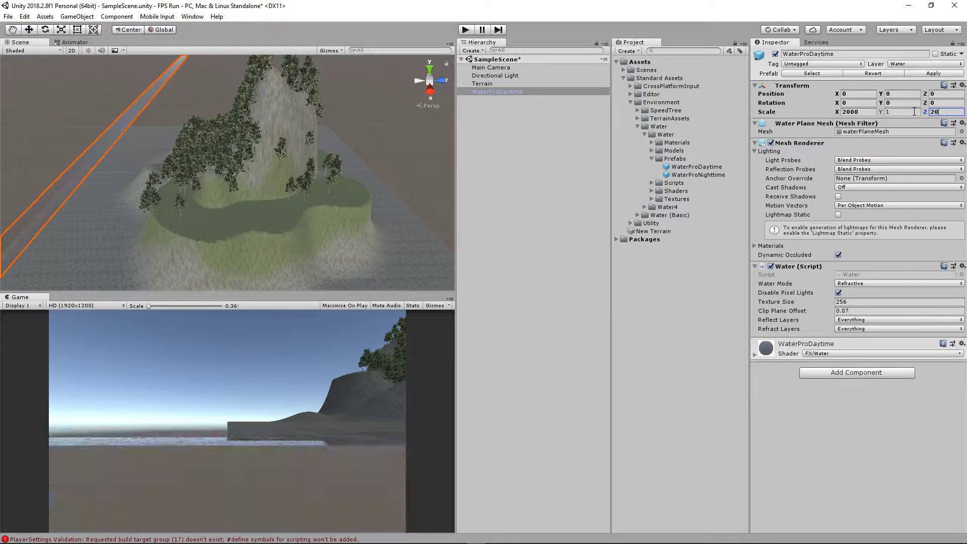
text(00)
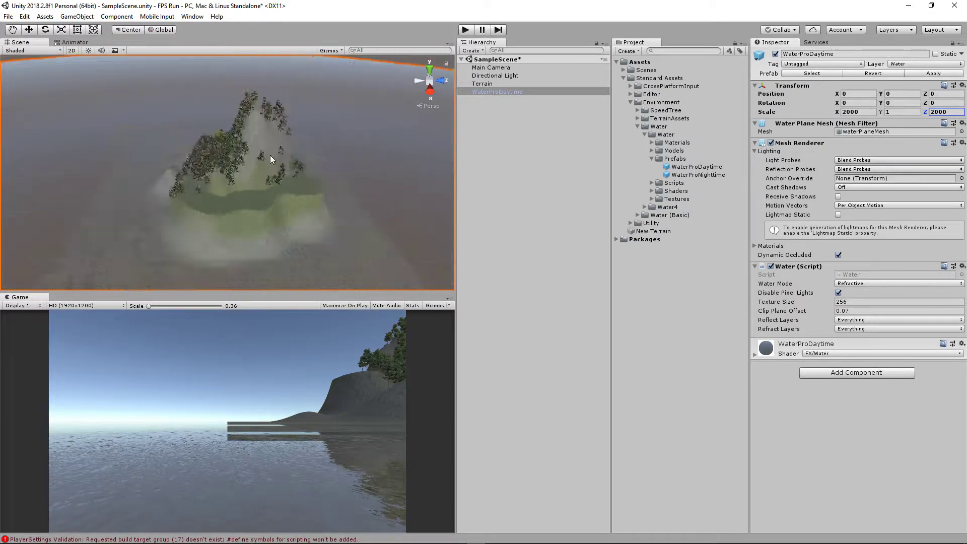
- Inspect the enlarged water plane around the island from far away and close up
scroll(270, 157, down, 10)
right_drag(217, 189, 250, 173)
mouse_move(227, 181)
middle_down()
mouse_move(251, 168)
mouse_move(244, 177)
middle_up()
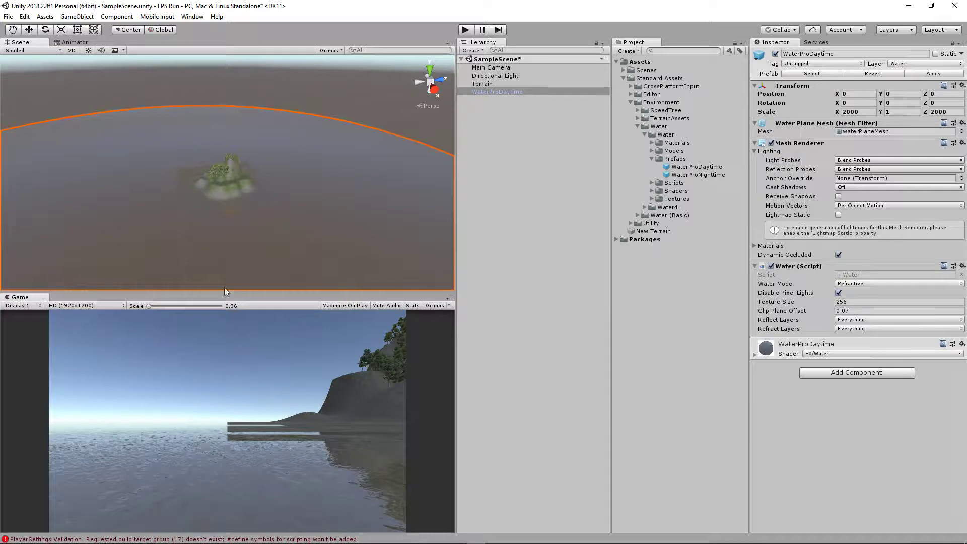
scroll(202, 242, up, 10)
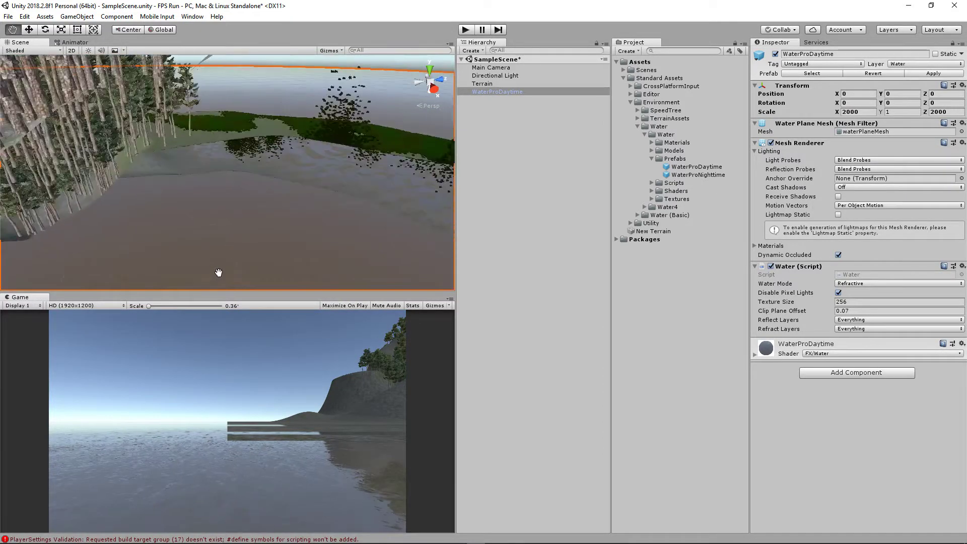
scroll(228, 266, up, 3)
scroll(222, 257, down, 12)
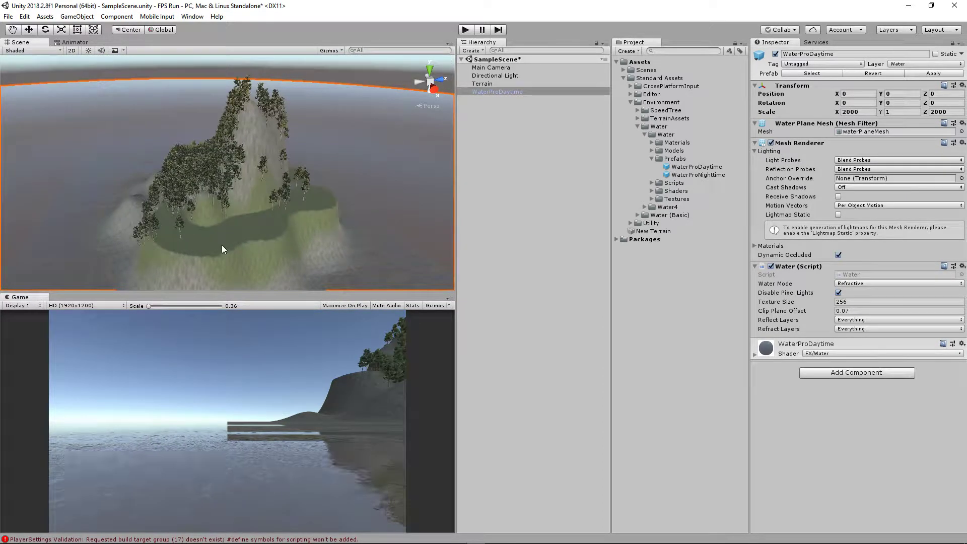
scroll(222, 245, up, 2)
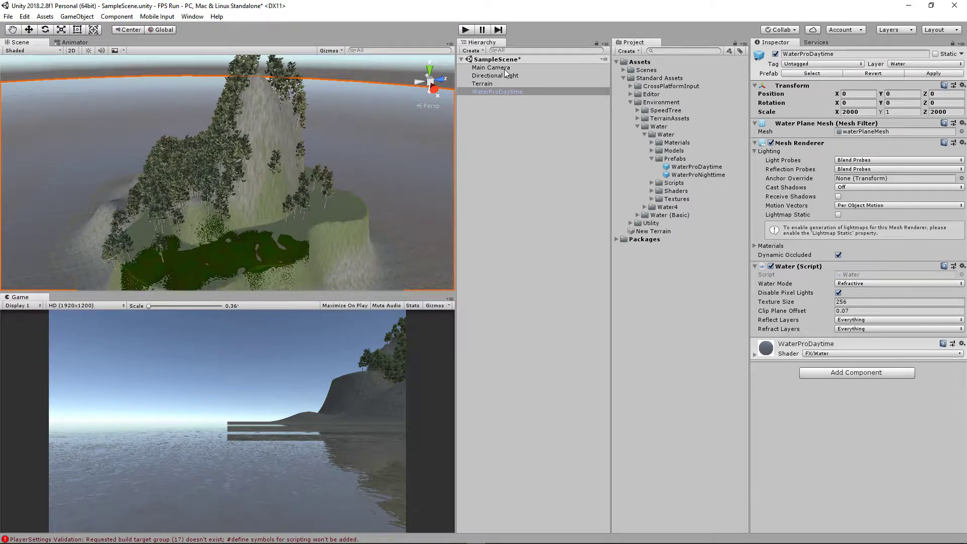
- Delete the Main Camera from the scene
click(496, 68)
key(Delete)
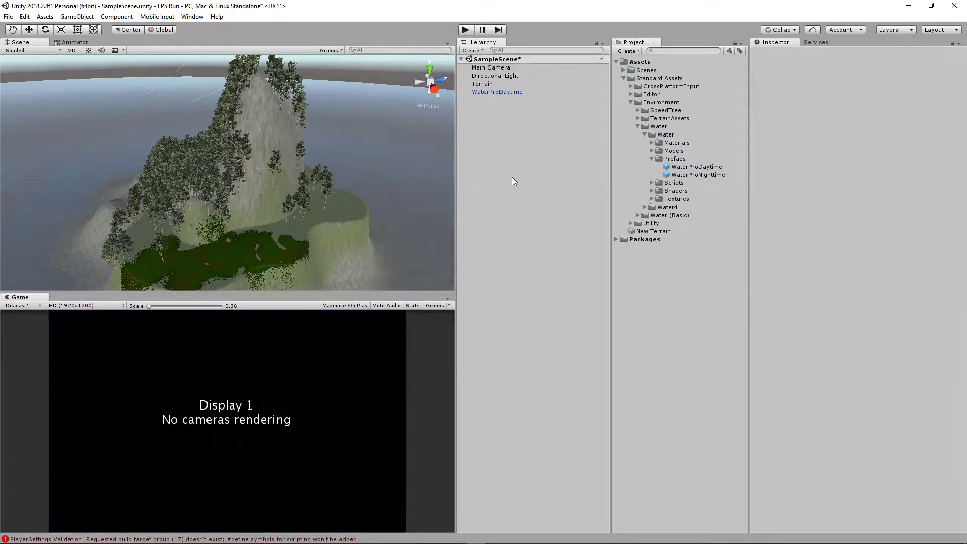
- Collapse the Environment assets folder and import the complete Characters standard package into the project
click(631, 102)
click(45, 16)
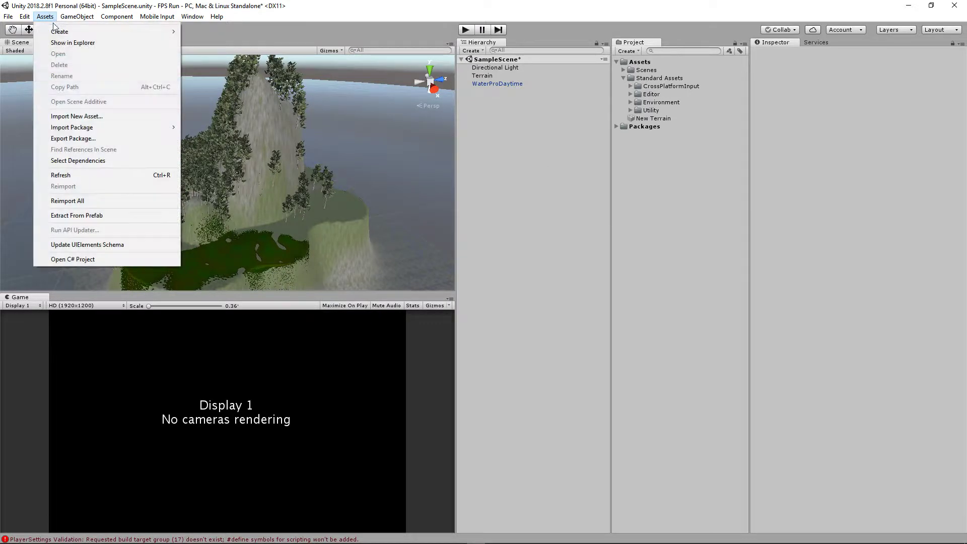
mouse_move(88, 127)
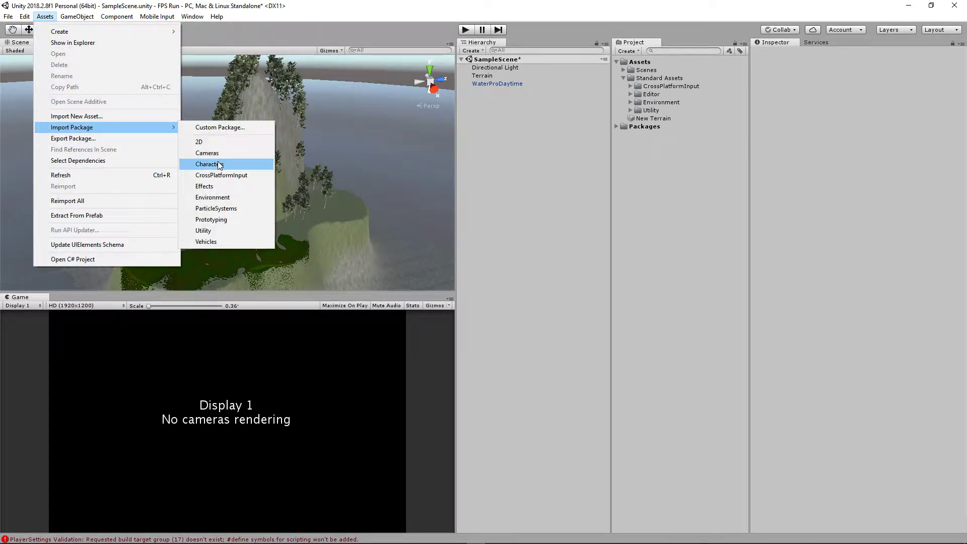
click(217, 164)
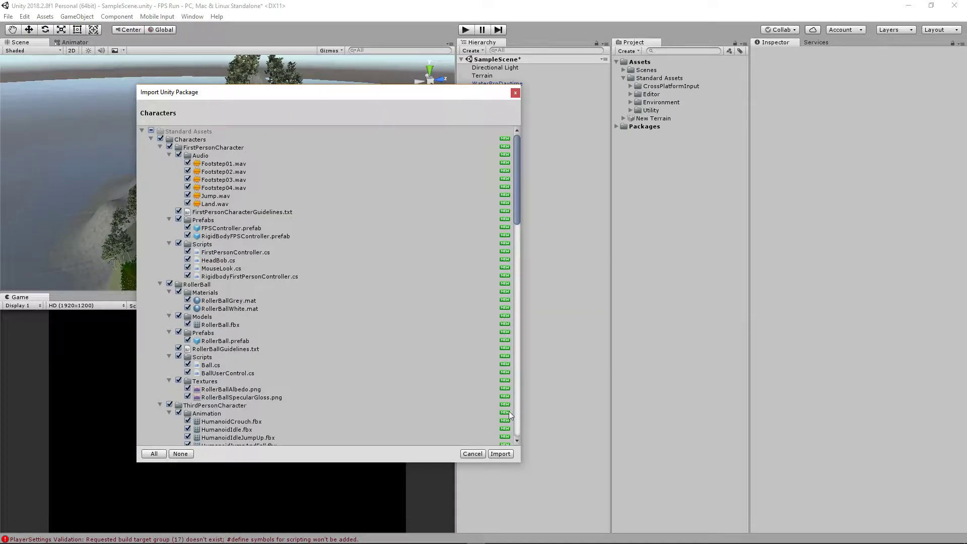
click(500, 454)
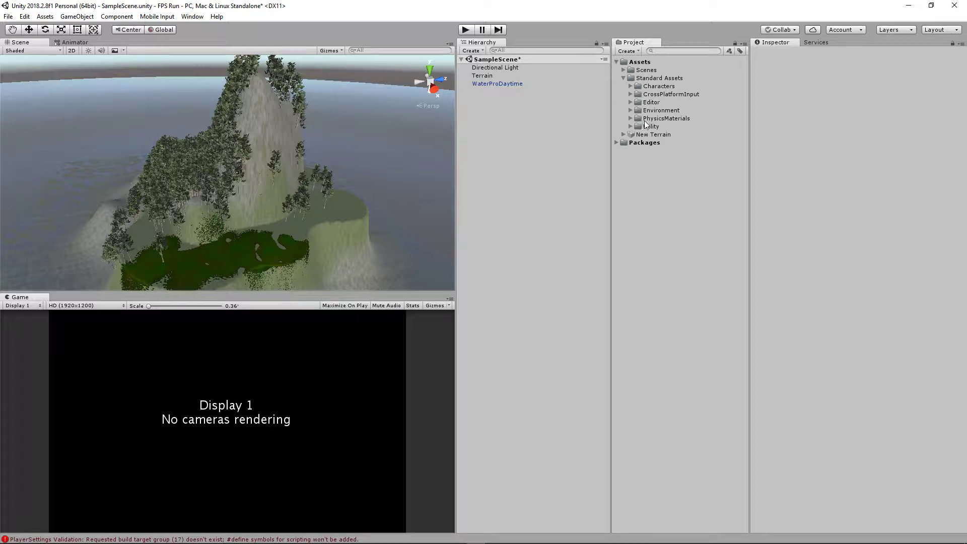
- Add the RigidBodyFPSController prefab from the FirstPersonCharacter assets to the scene hierarchy
click(631, 87)
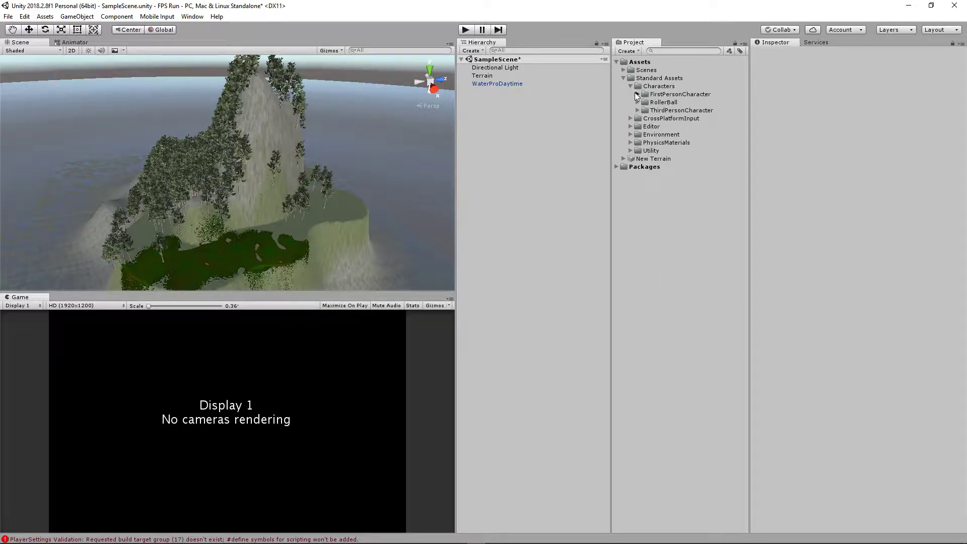
click(638, 94)
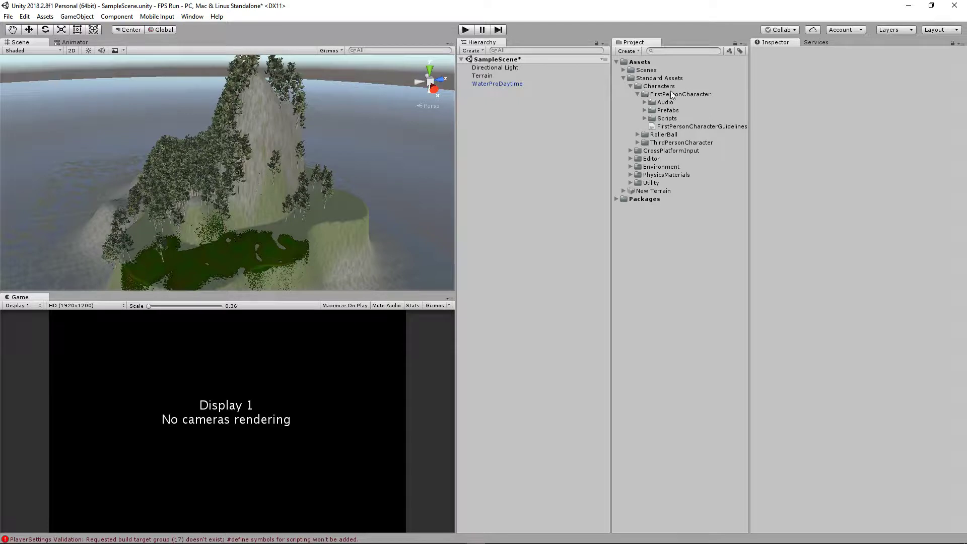
click(645, 110)
click(683, 118)
click(701, 127)
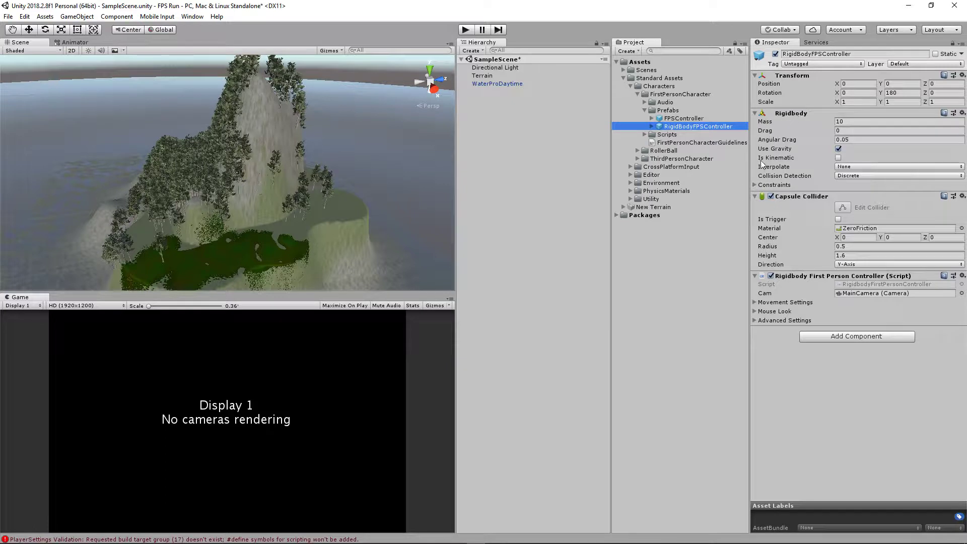
drag(677, 127, 514, 132)
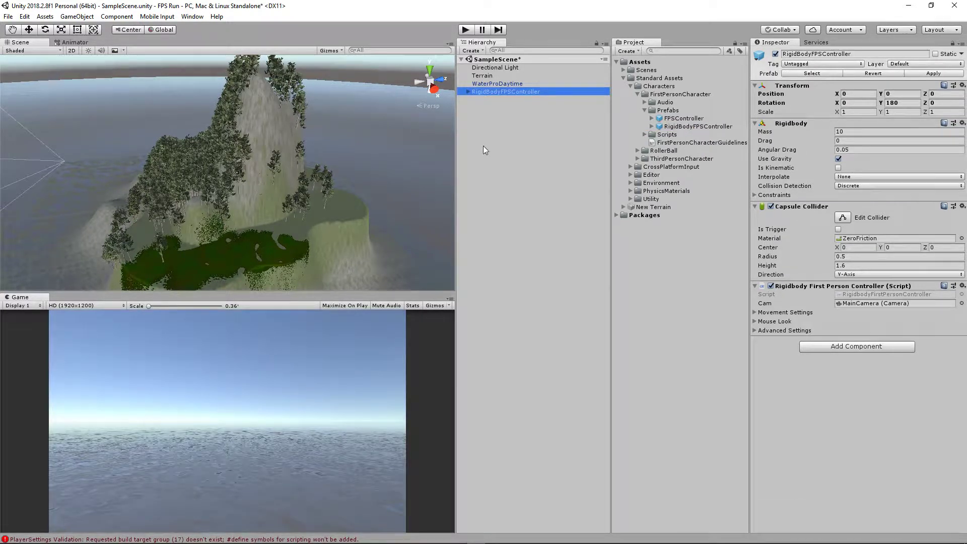
- Move the RigidBodyFPSController onto the island, to about X 288, Y 121, Z 259
scroll(89, 190, down, 10)
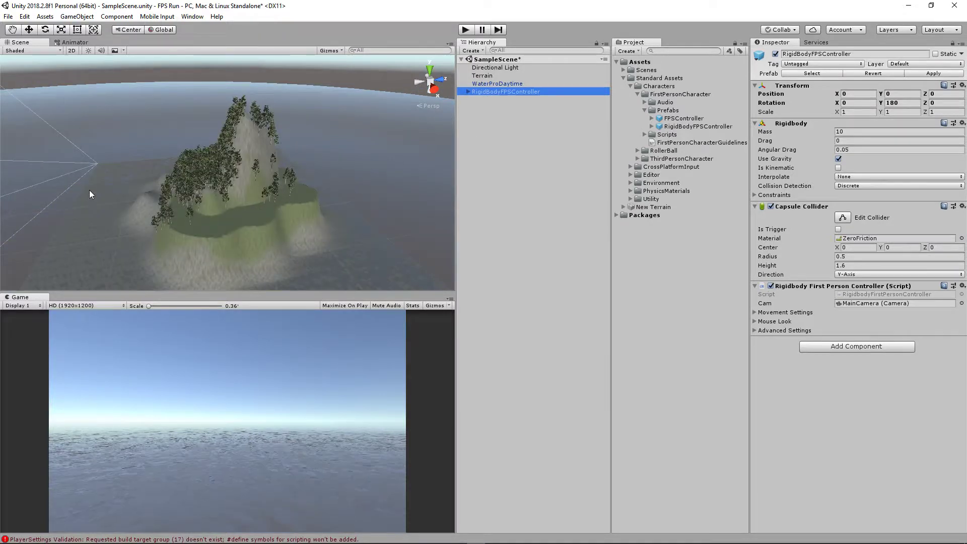
middle_drag(88, 171, 120, 184)
drag(198, 207, 204, 200)
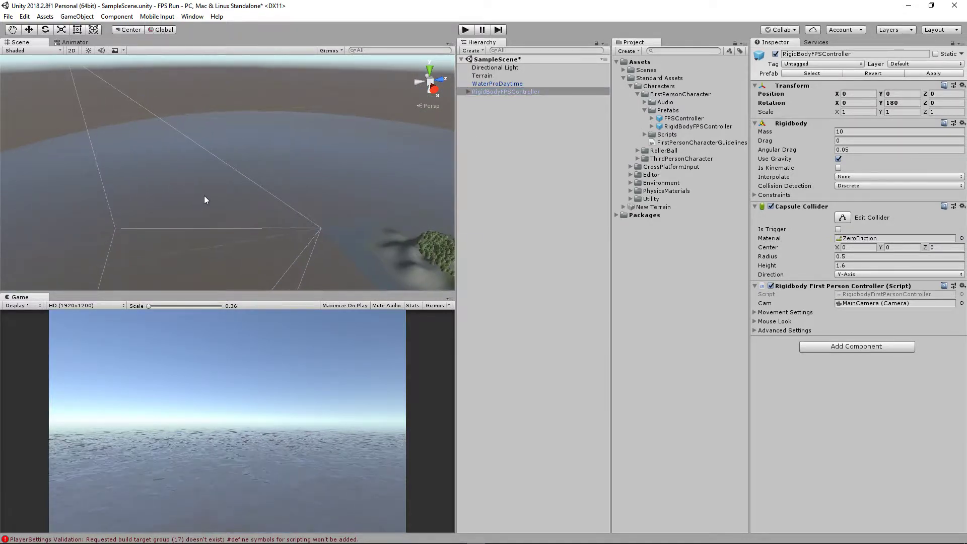
click(29, 29)
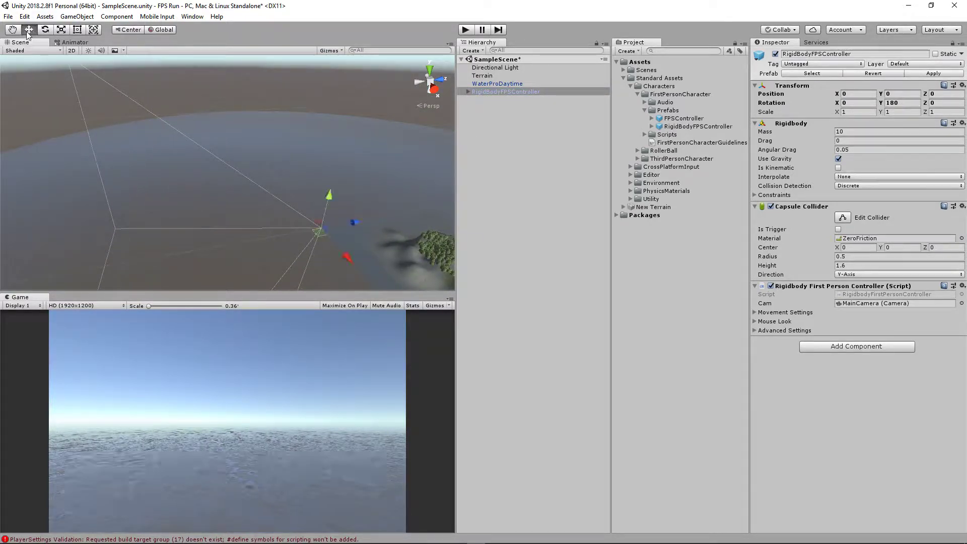
scroll(149, 80, down, 3)
drag(301, 235, 365, 177)
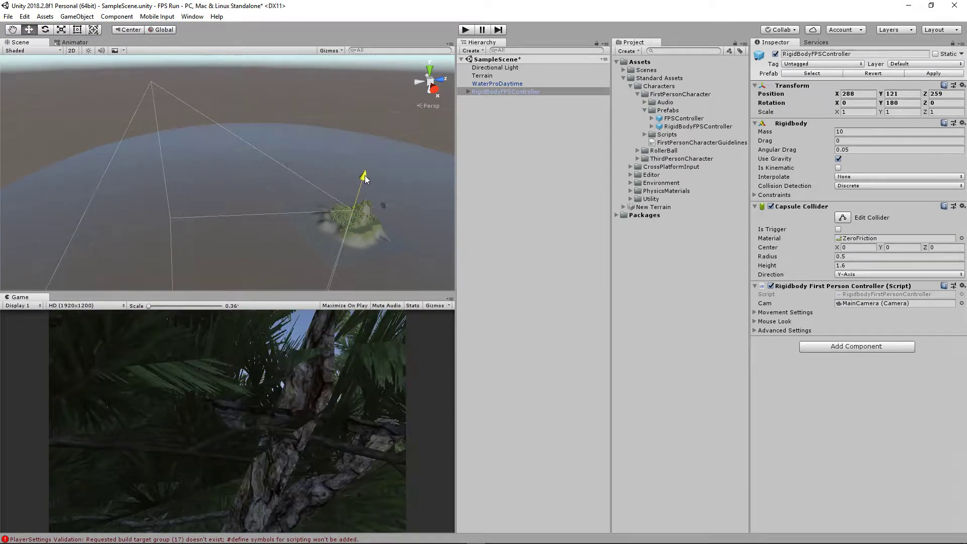
- Reposition the RigidBodyFPSController out of the trees to just above the grassy ledge, at about X 375.6, Y 78.1
double_click(488, 91)
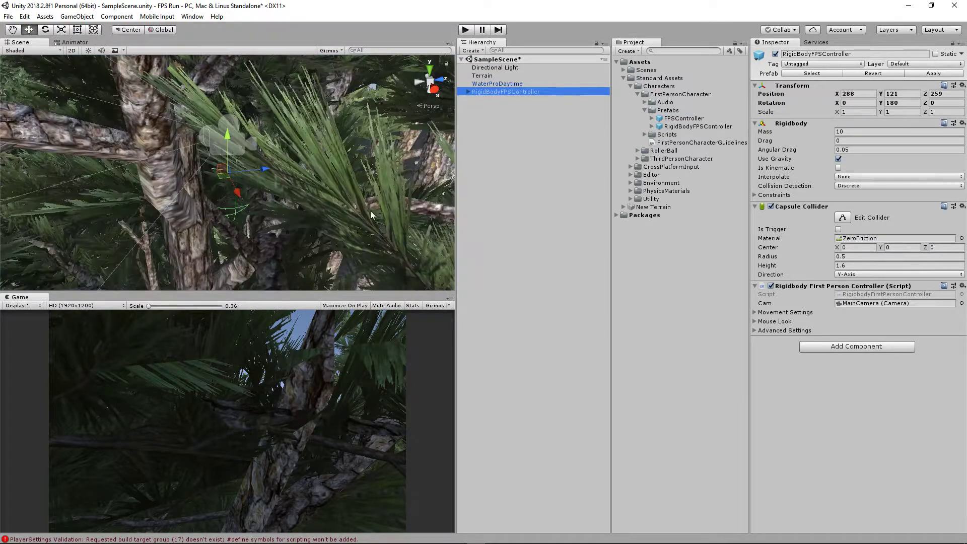
right_drag(371, 215, 296, 218)
scroll(275, 208, down, 5)
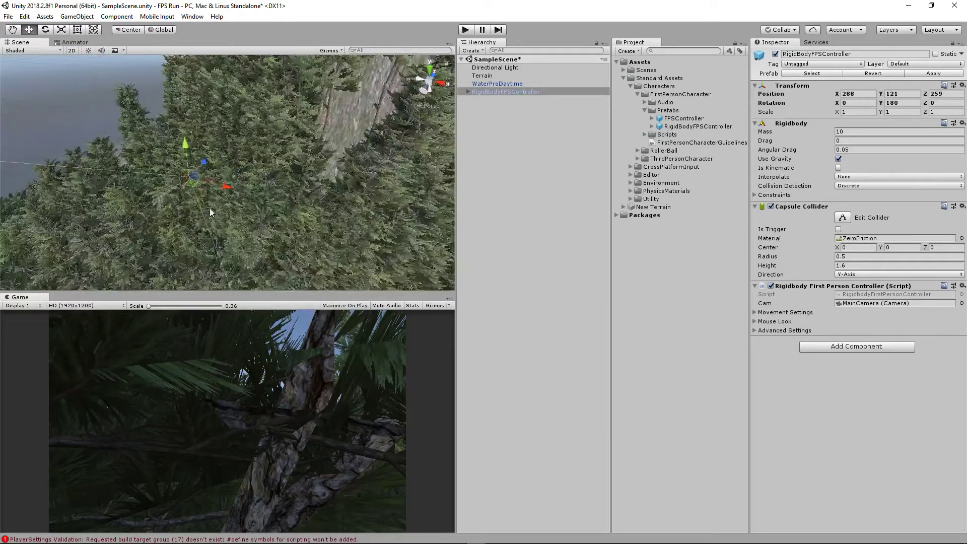
drag(237, 185, 428, 218)
scroll(375, 231, down, 3)
scroll(374, 222, down, 2)
middle_drag(358, 224, 261, 151)
drag(285, 98, 331, 226)
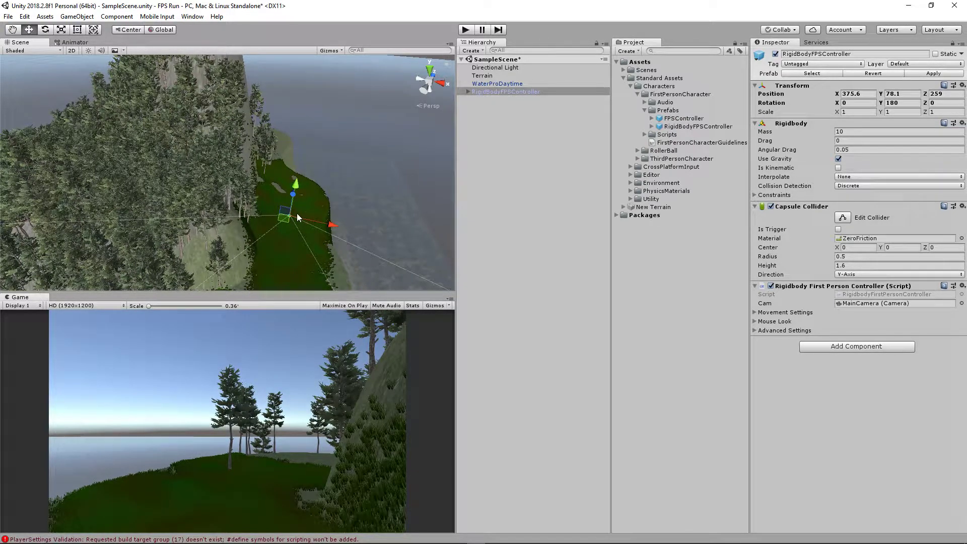
- Raise the MainCamera child of the RigidBodyFPSController well above its capsule collider
key(f)
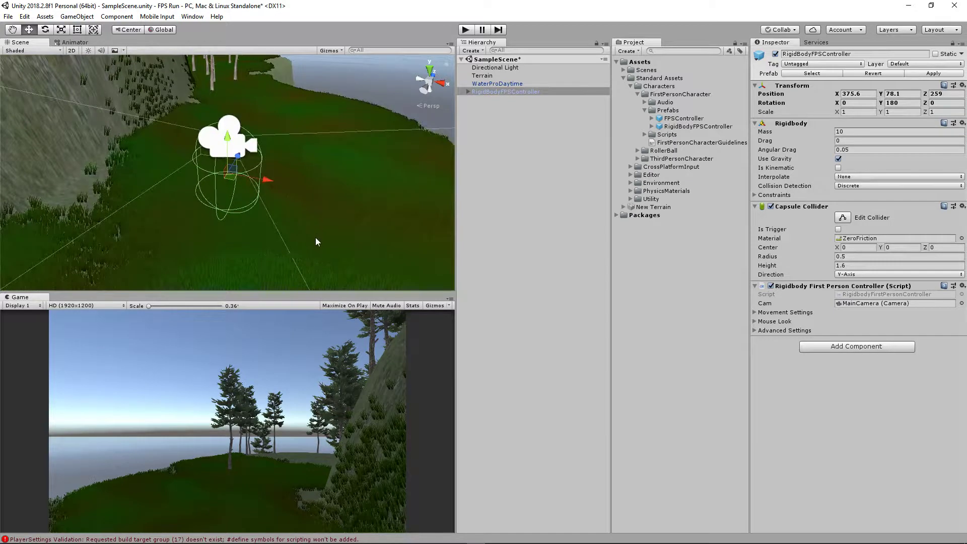
right_drag(317, 243, 303, 158)
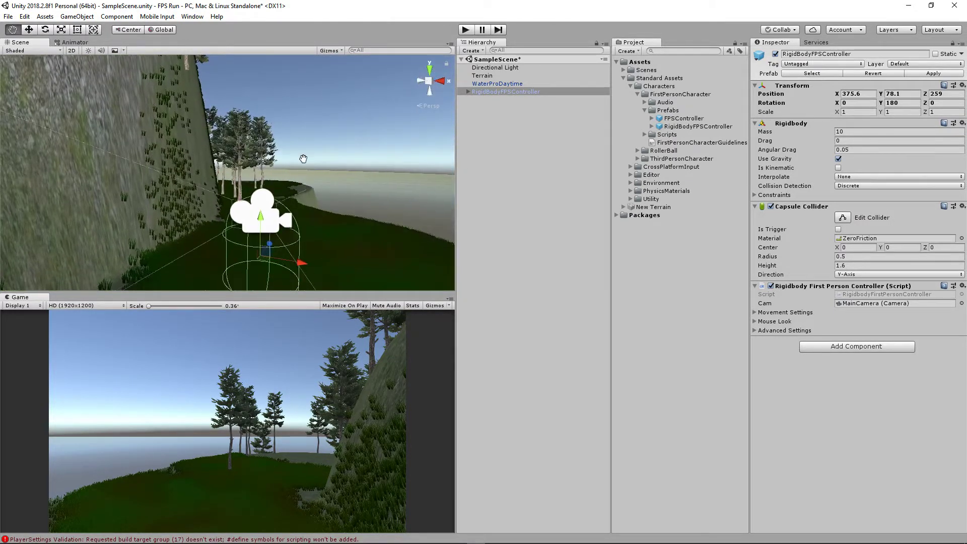
middle_drag(303, 158, 273, 87)
scroll(288, 126, down, 12)
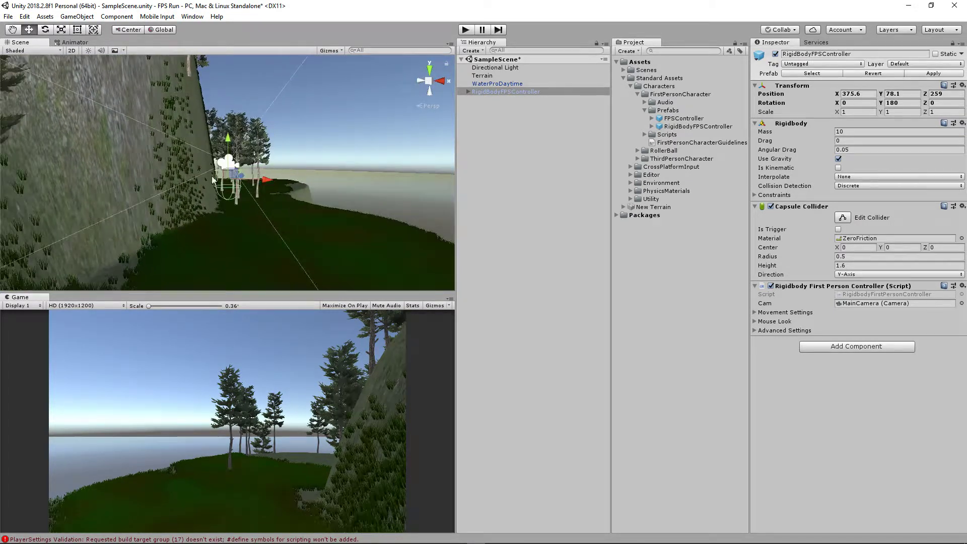
click(468, 93)
click(496, 106)
click(494, 99)
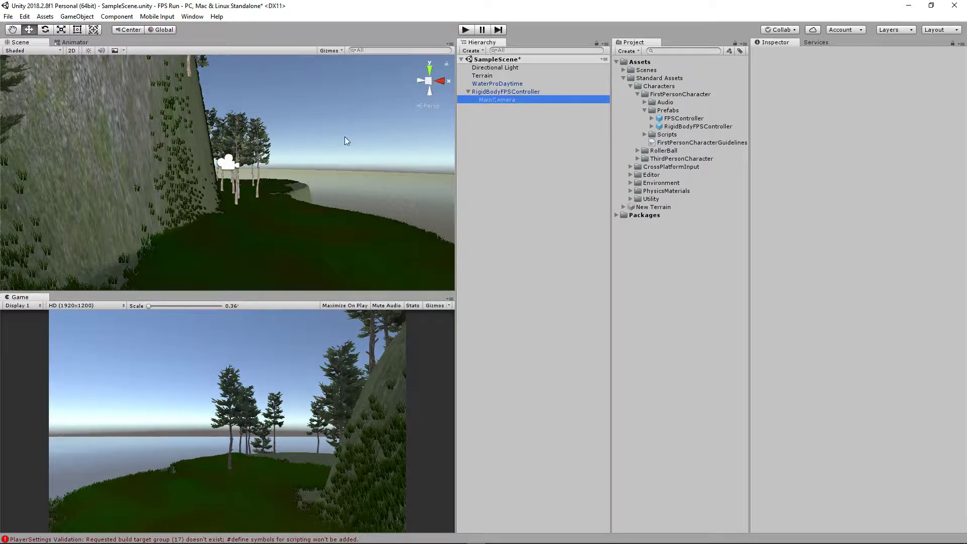
drag(229, 120, 228, 52)
click(527, 92)
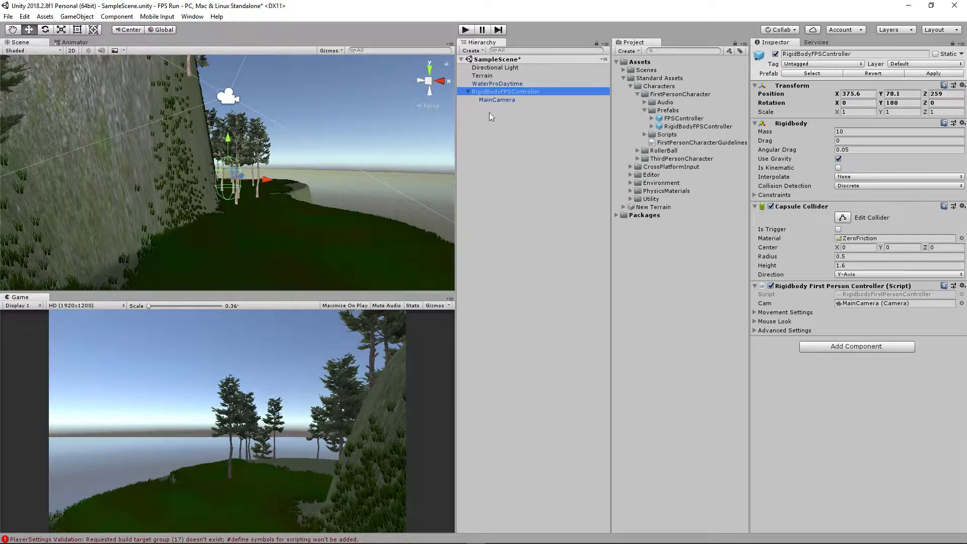
click(468, 91)
- Play-test the scene by walking the first-person character across the grass toward the trees, and stop play mode
click(466, 30)
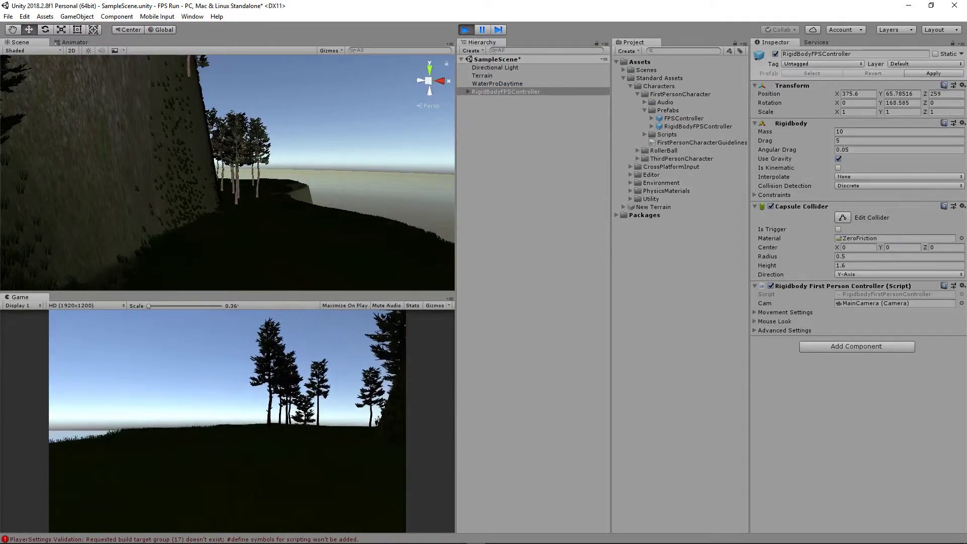
key(w)
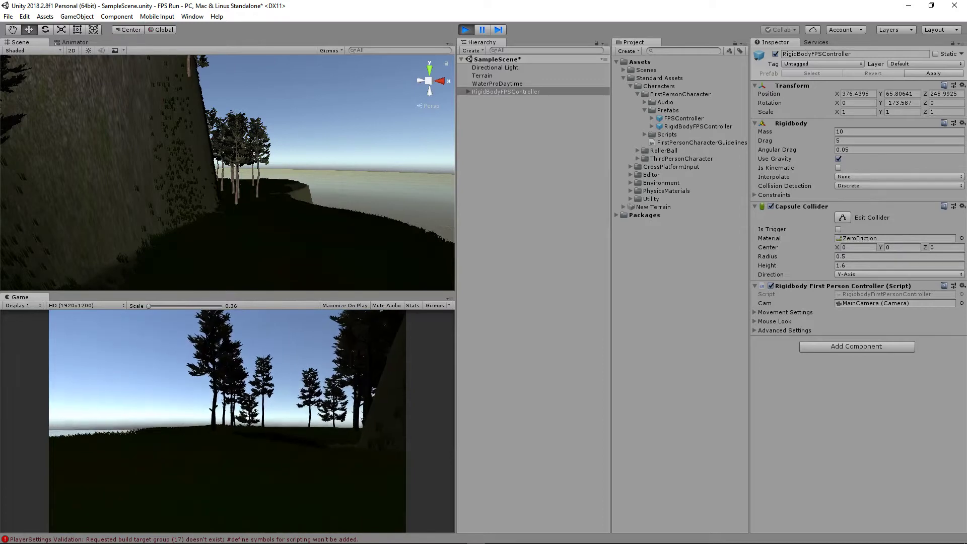
key(w)
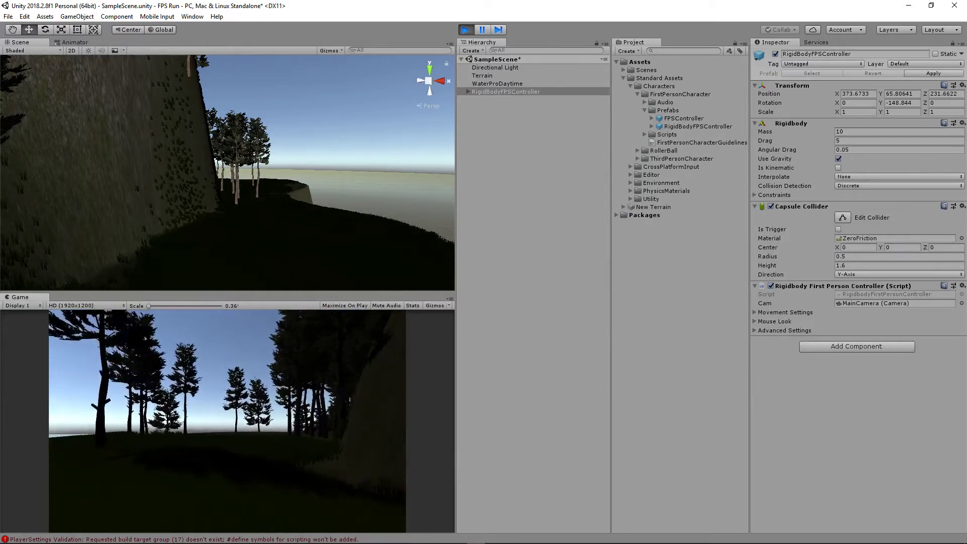
key(w)
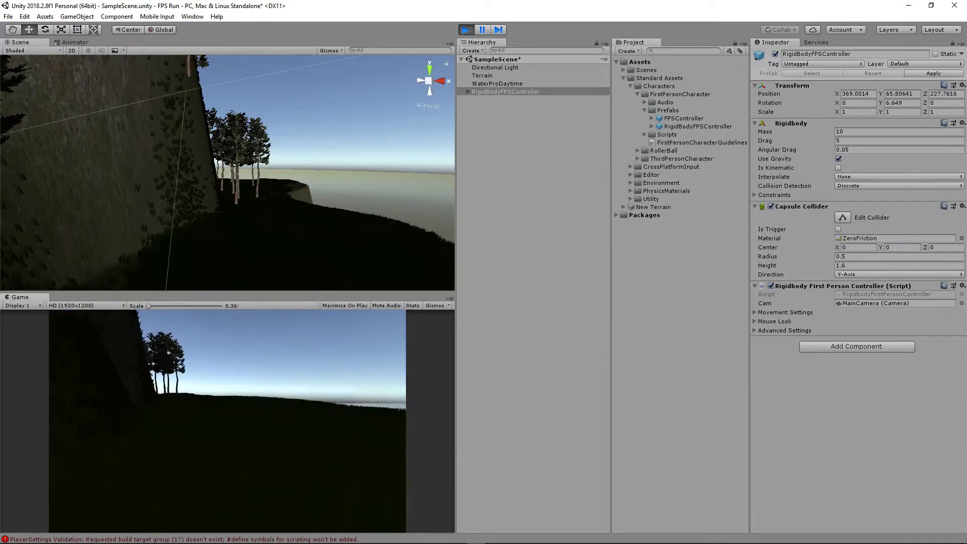
key(w)
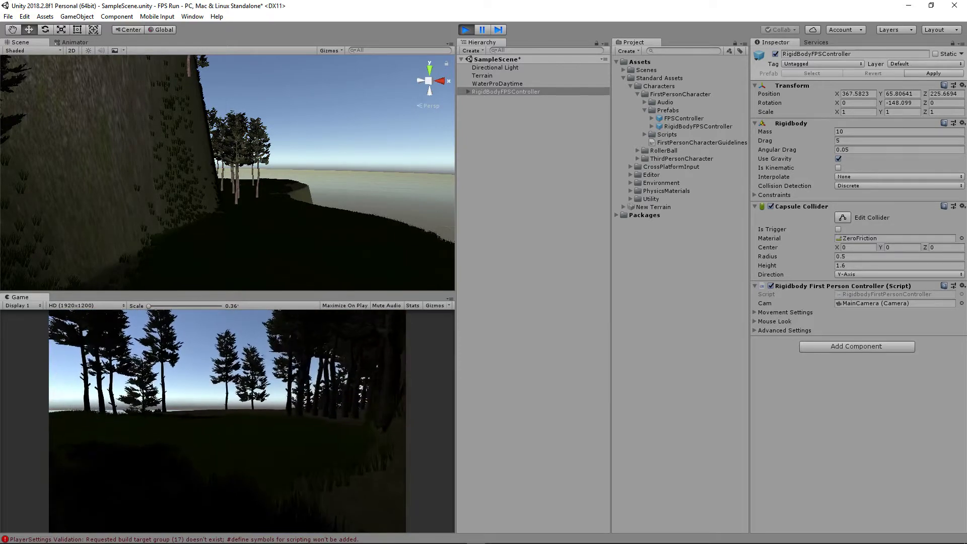
key(w)
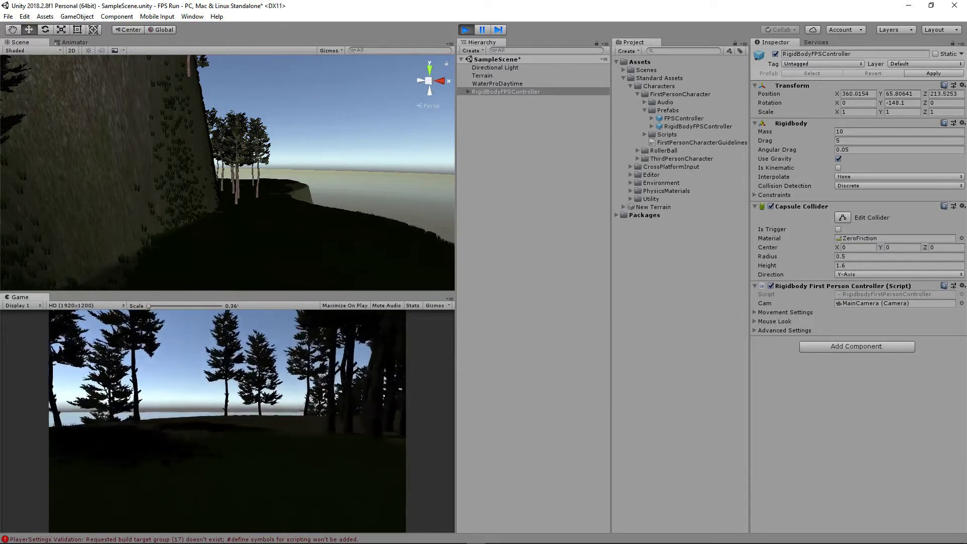
key(w)
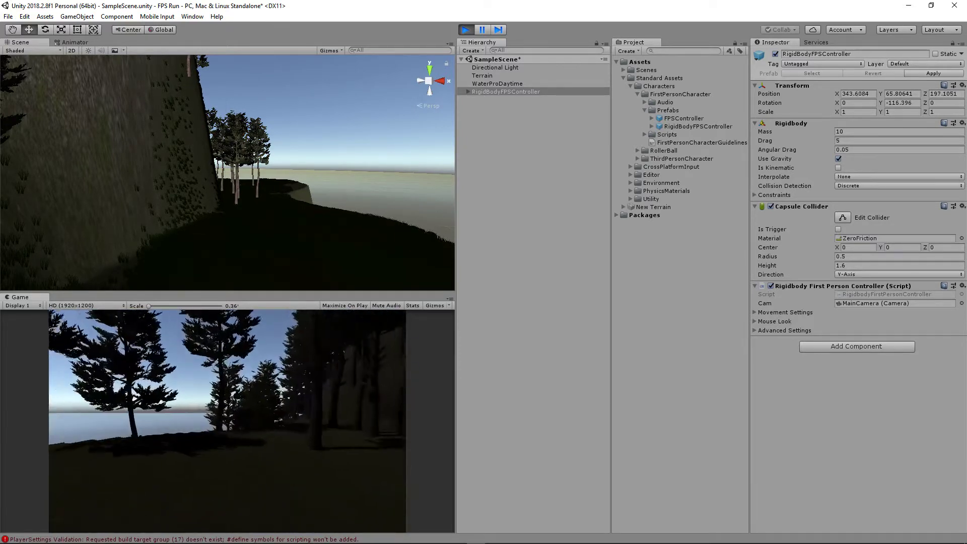
key(w)
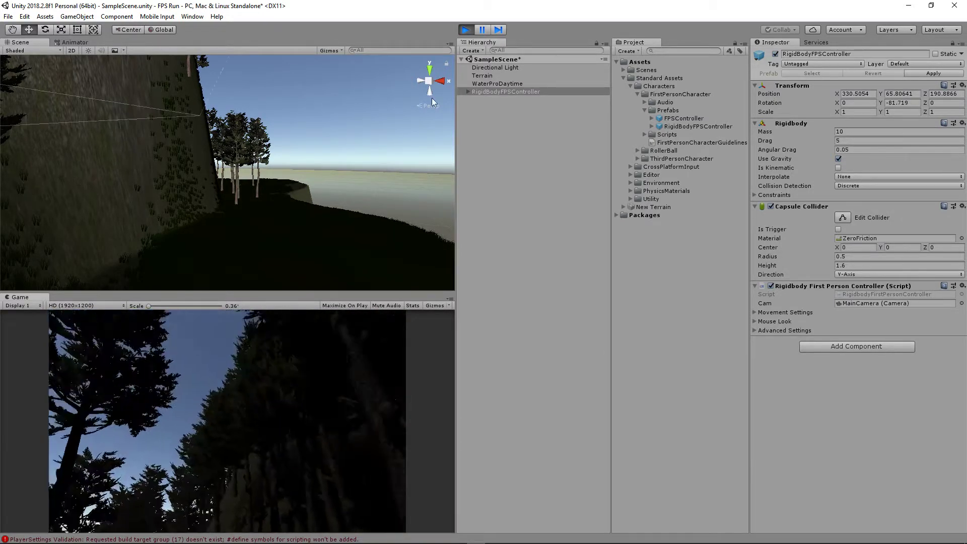
click(466, 30)
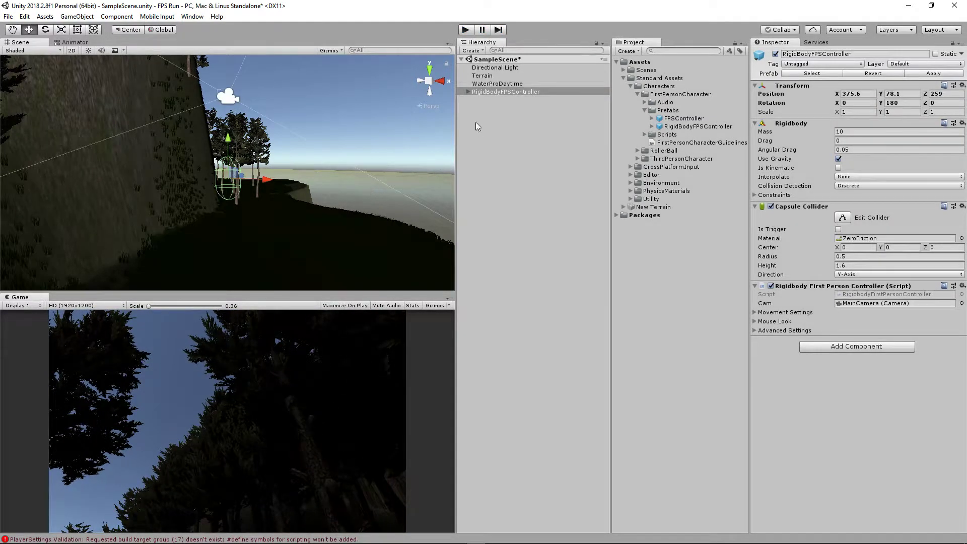
- Raise the WaterProDaytime plane to a Y position of 23 so the water sits higher around the island
click(495, 84)
scroll(220, 169, down, 12)
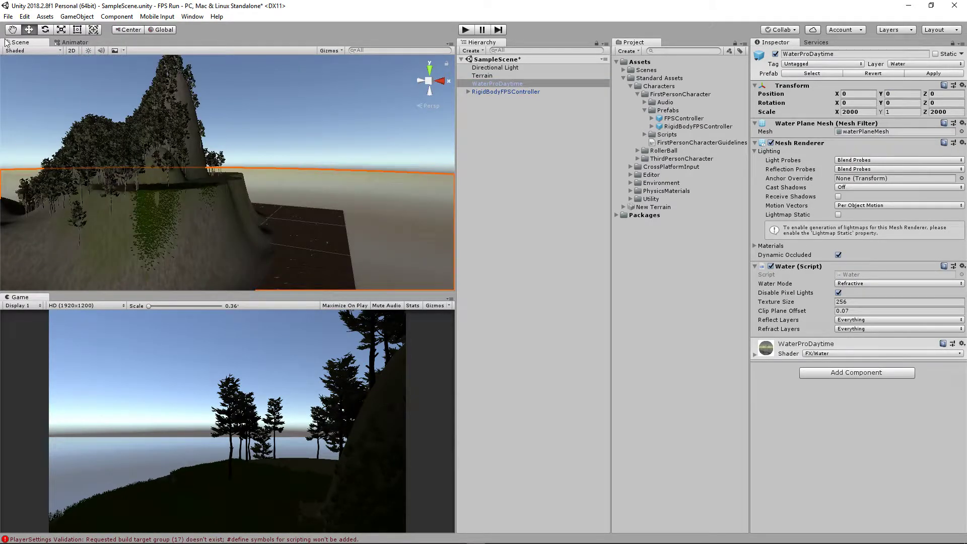
scroll(238, 151, down, 10)
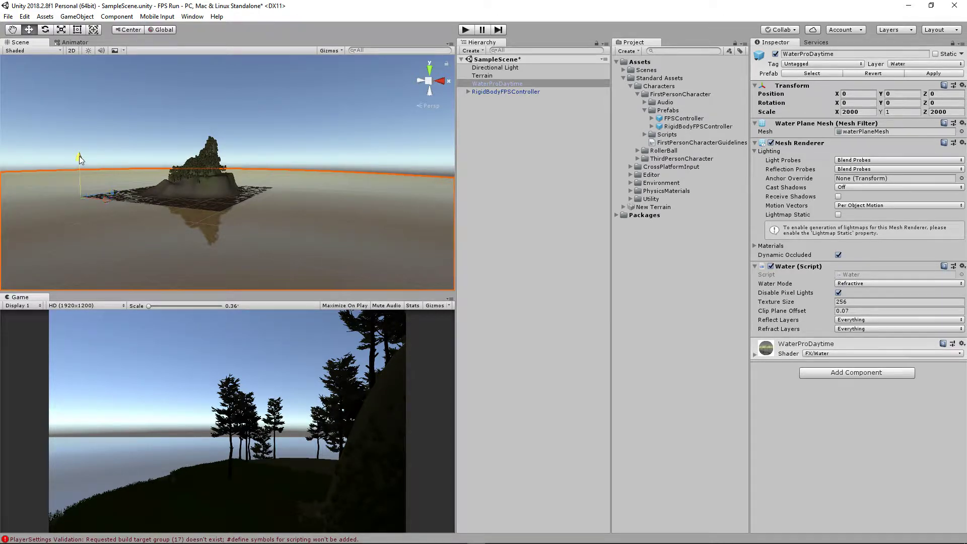
drag(79, 156, 79, 150)
scroll(206, 207, up, 5)
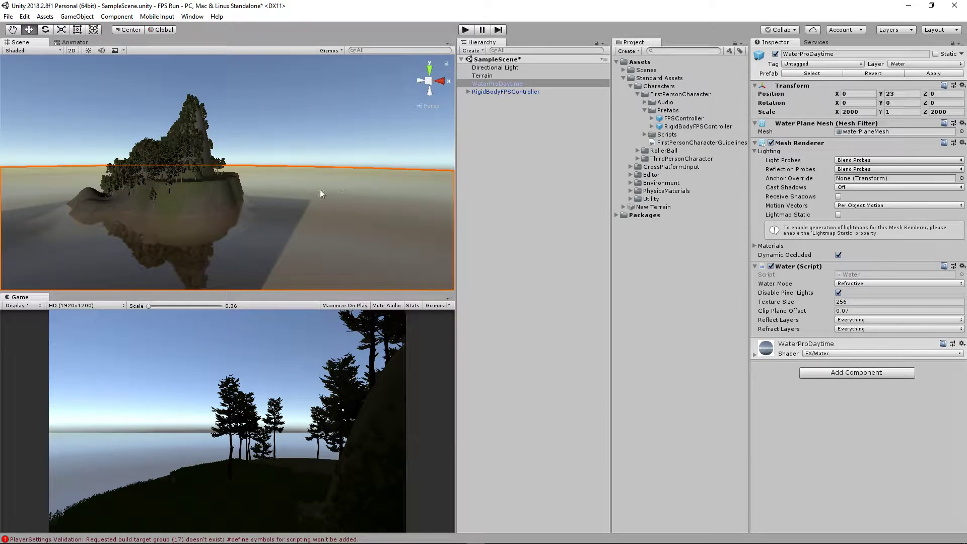
right_drag(301, 190, 304, 228)
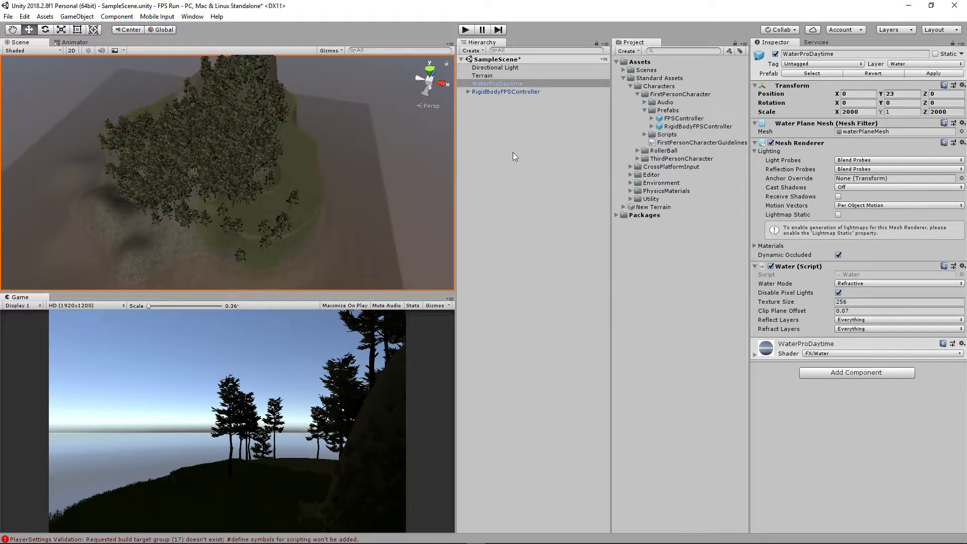
- Create a UI Text object in the scene and set its content to "tIMER"
right_click(470, 149)
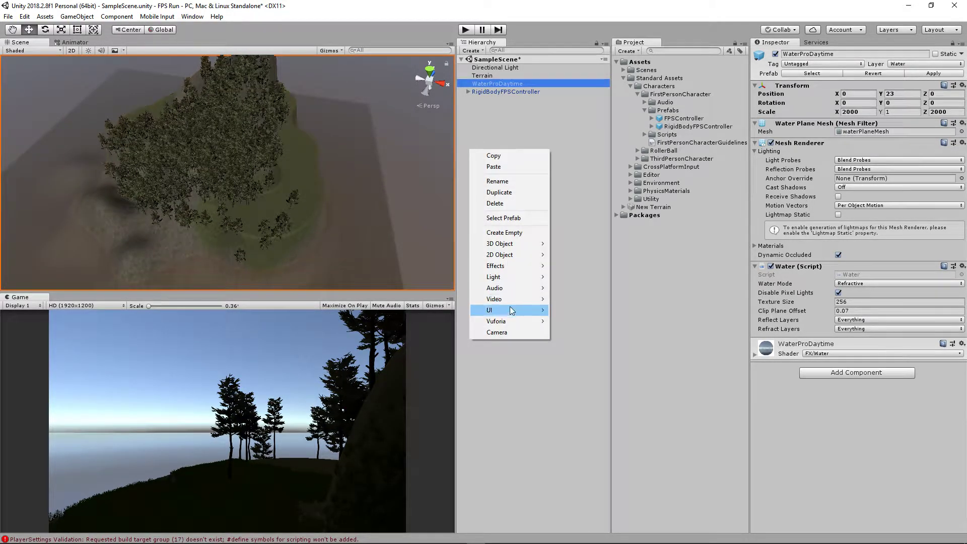
mouse_move(510, 310)
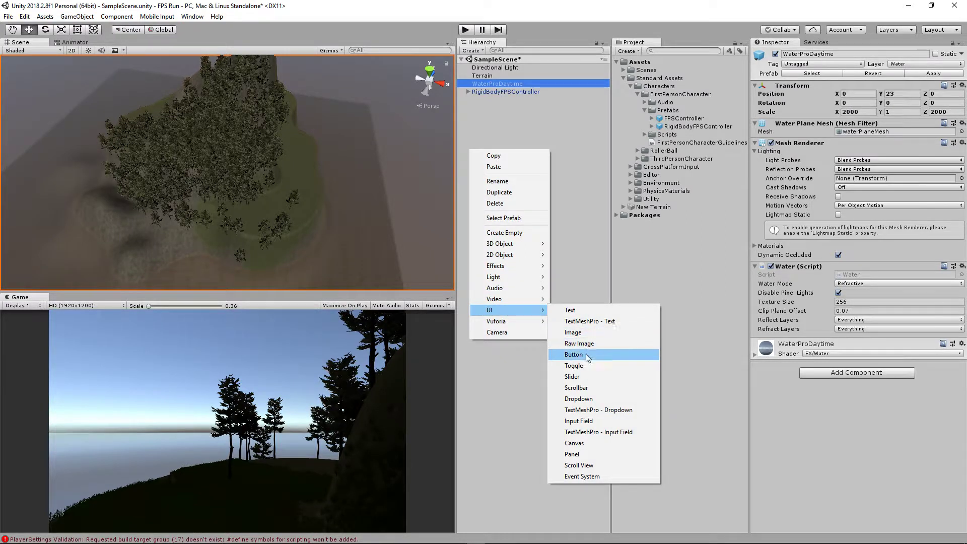
click(572, 311)
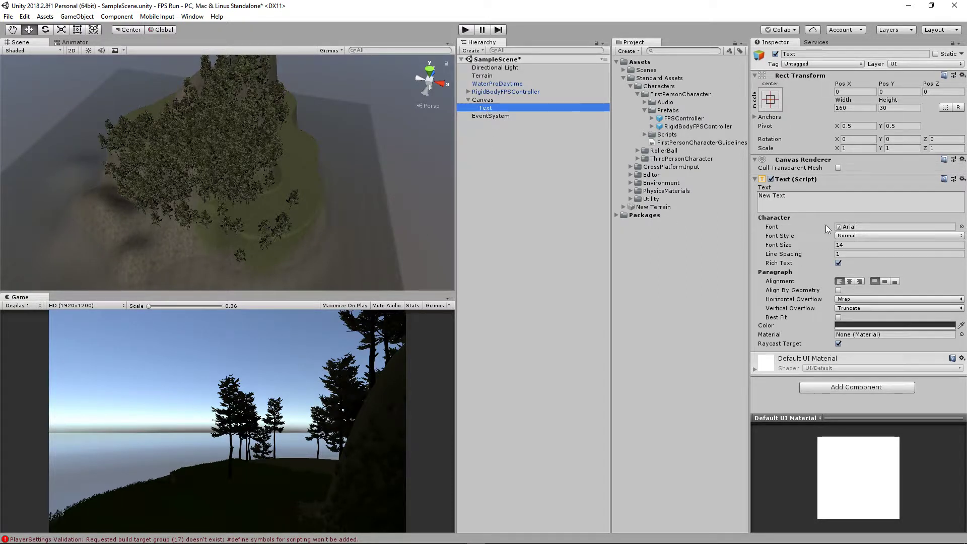
click(797, 200)
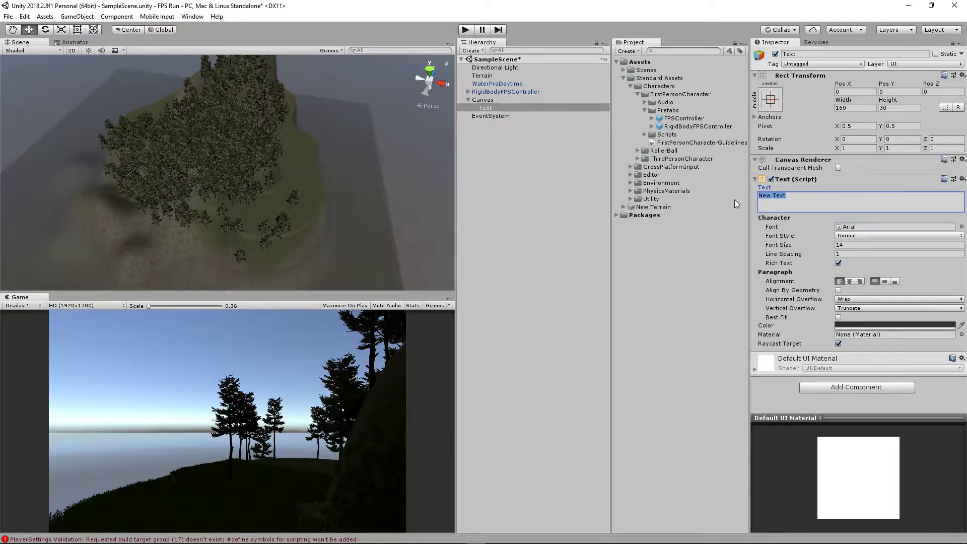
text(tIMER)
key(Return)
double_click(484, 107)
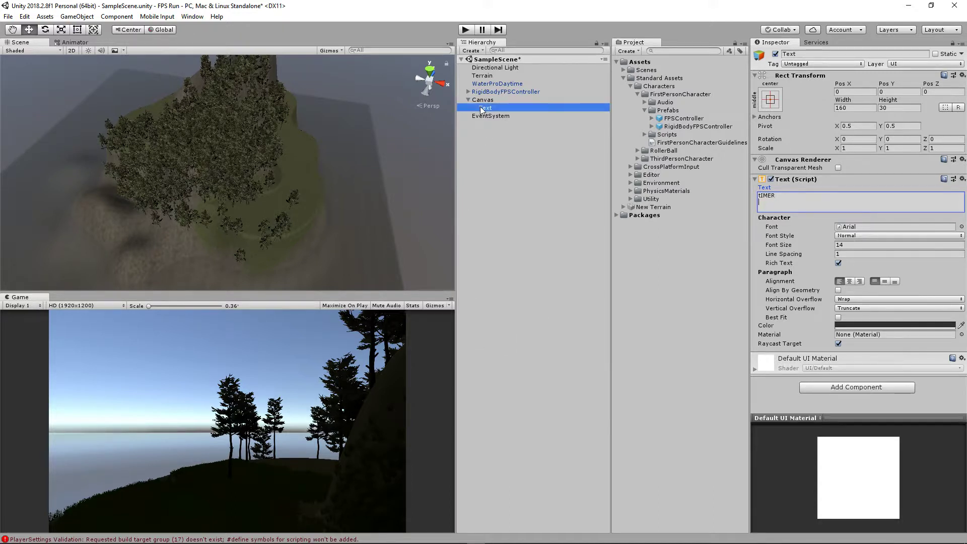
alt+drag(323, 165, 274, 181)
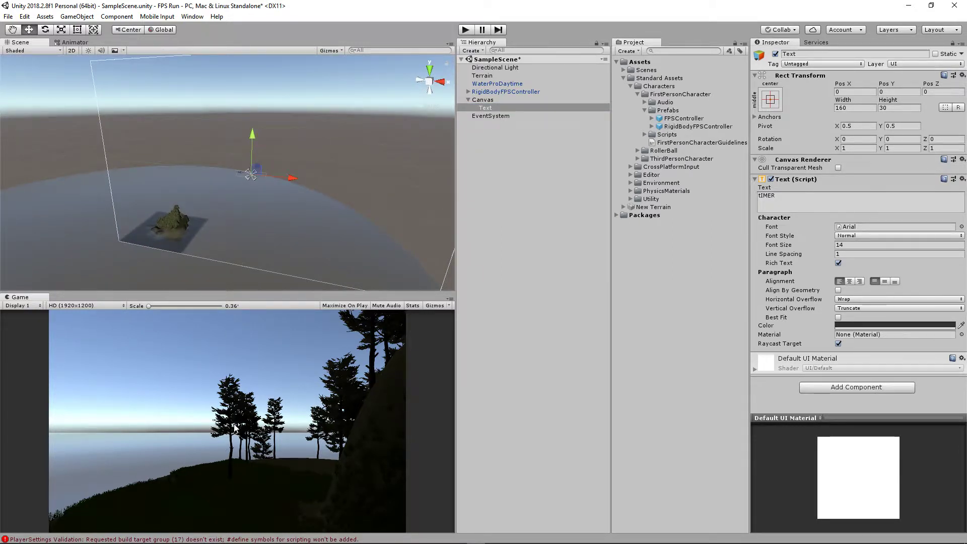
- Shift the timer text along X to -145 and set the Canvas's UI Scale Mode to Scale With Screen Size
drag(295, 175, 270, 175)
click(482, 99)
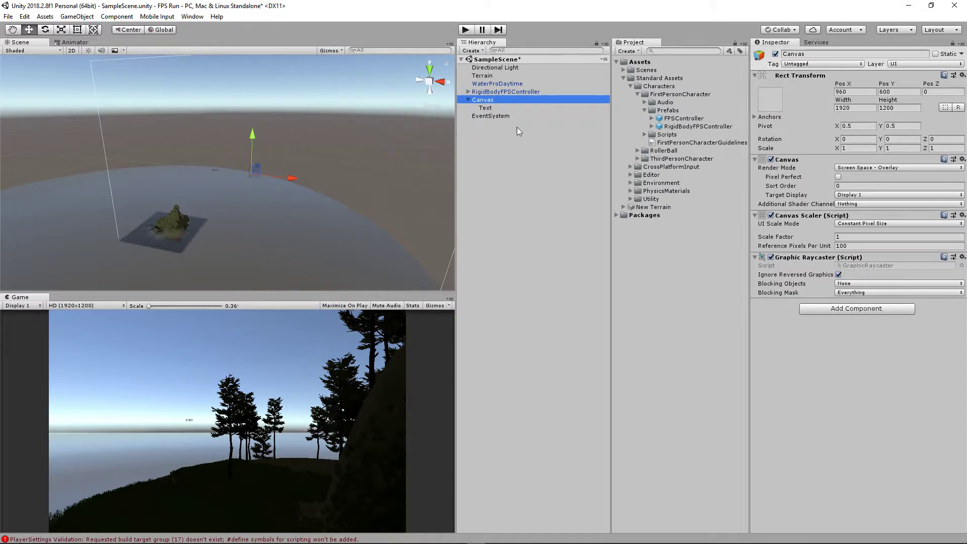
click(866, 224)
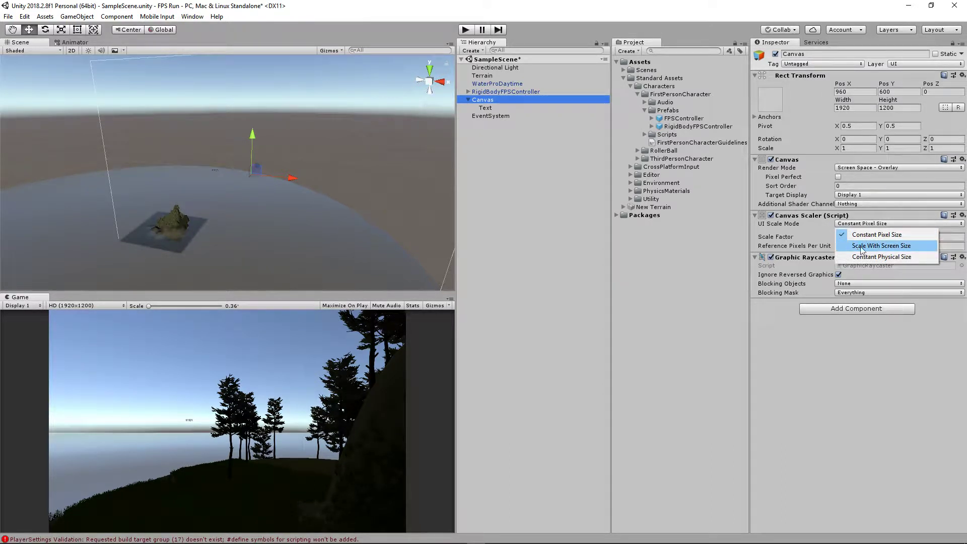
click(871, 247)
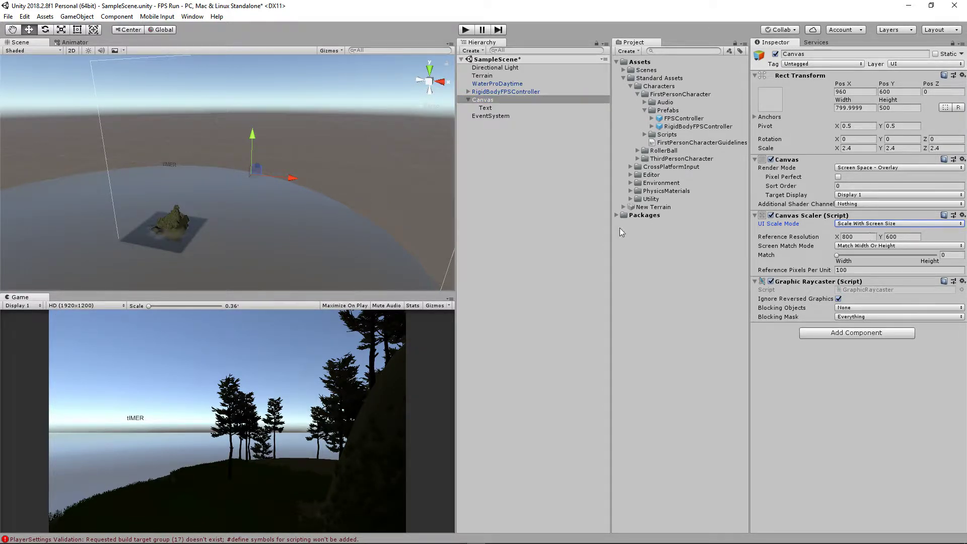
- Check the Game view's resolution preset and set the Canvas Scaler's reference resolution X to 1920
click(74, 305)
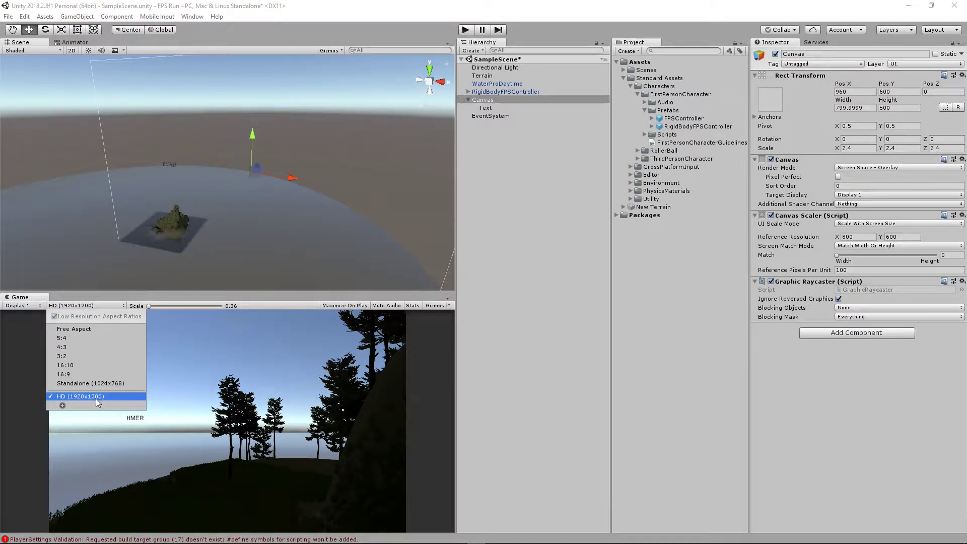
click(851, 233)
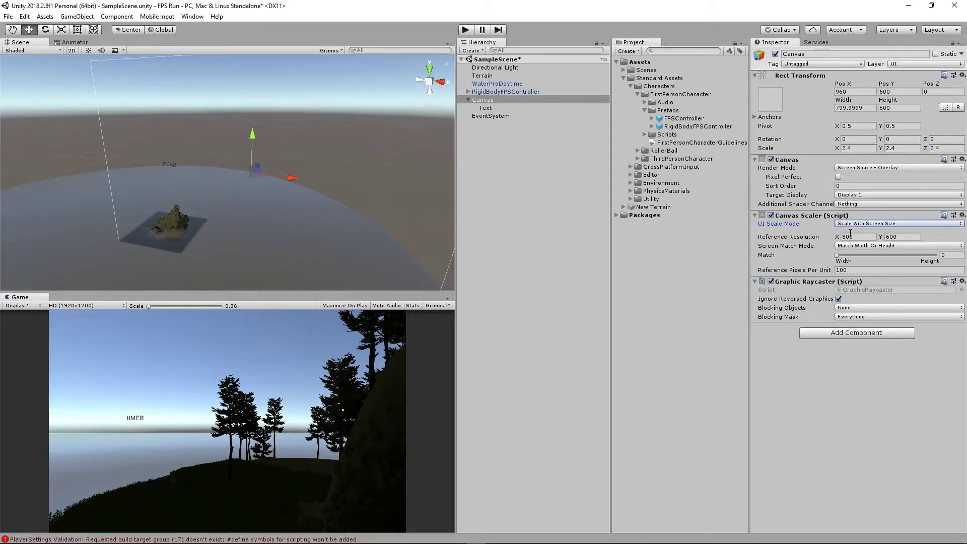
drag(864, 238, 832, 243)
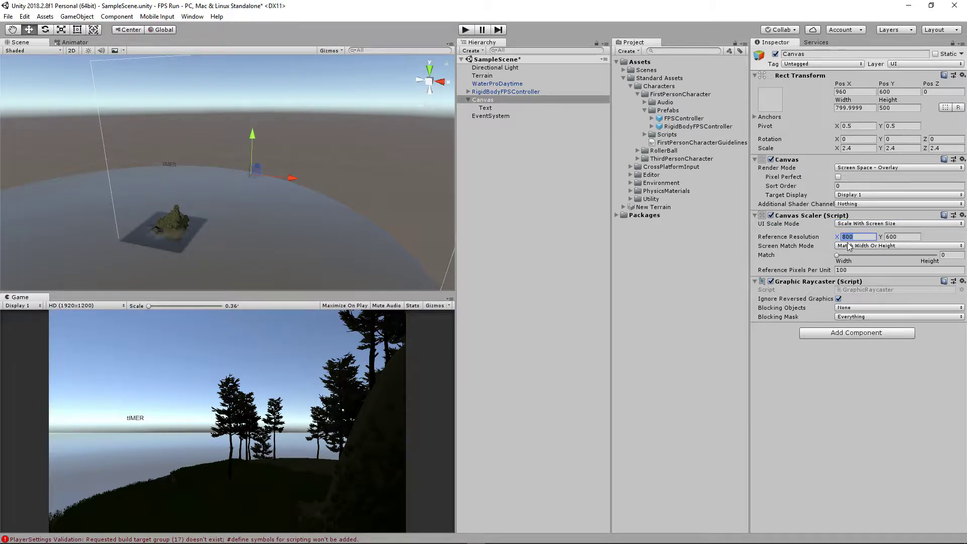
text(1920)
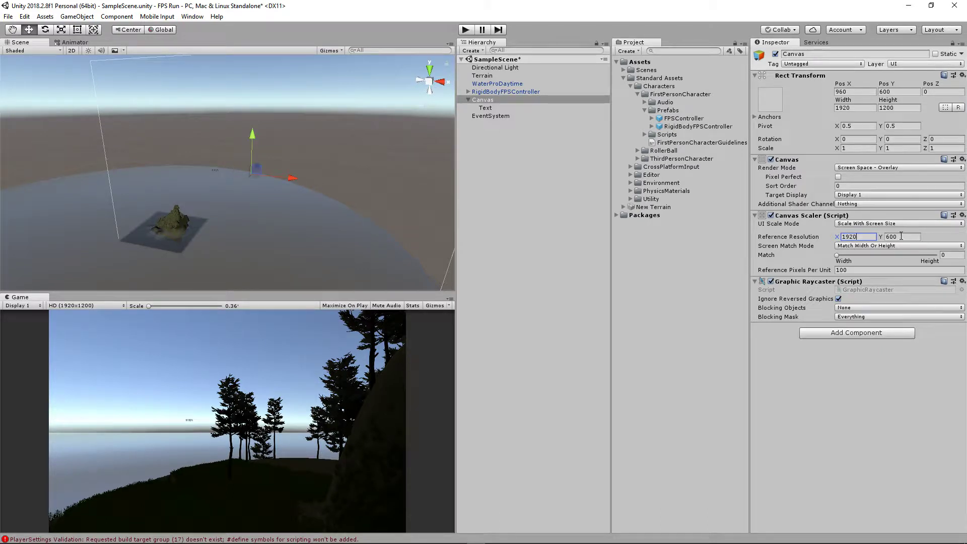
key(Tab)
click(825, 373)
- Resize the timer Text to 400 by 100 and move it near the canvas's upper-left corner, at about X -583, Y 385
click(485, 108)
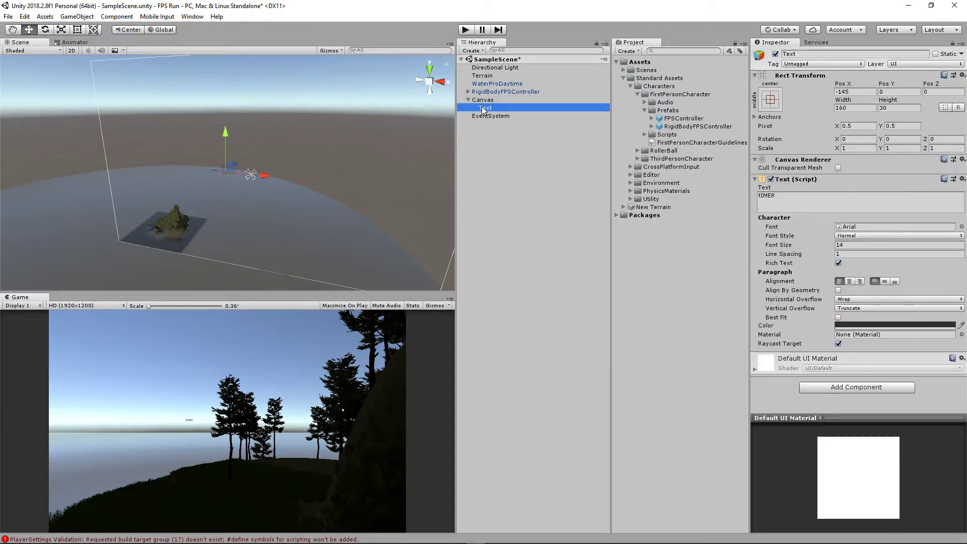
click(844, 103)
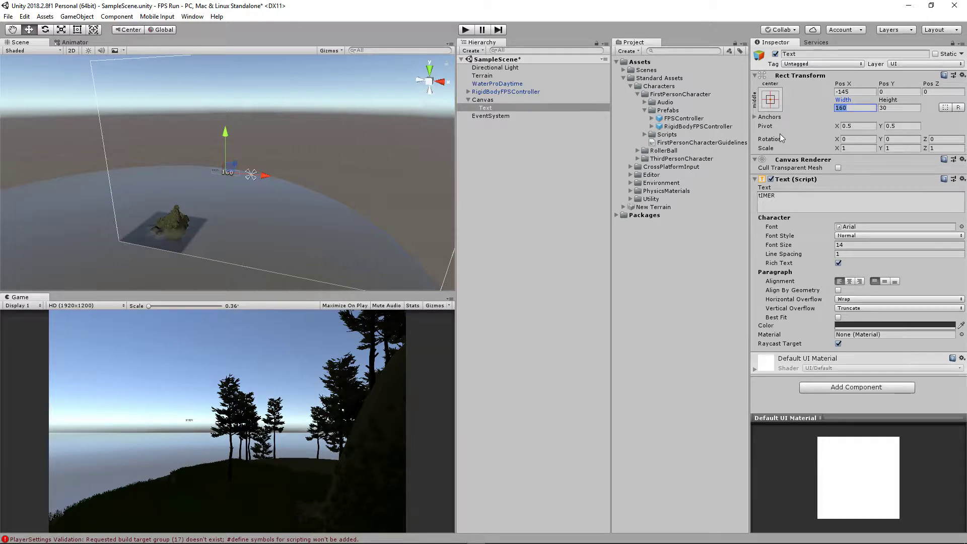
text(400)
key(Tab)
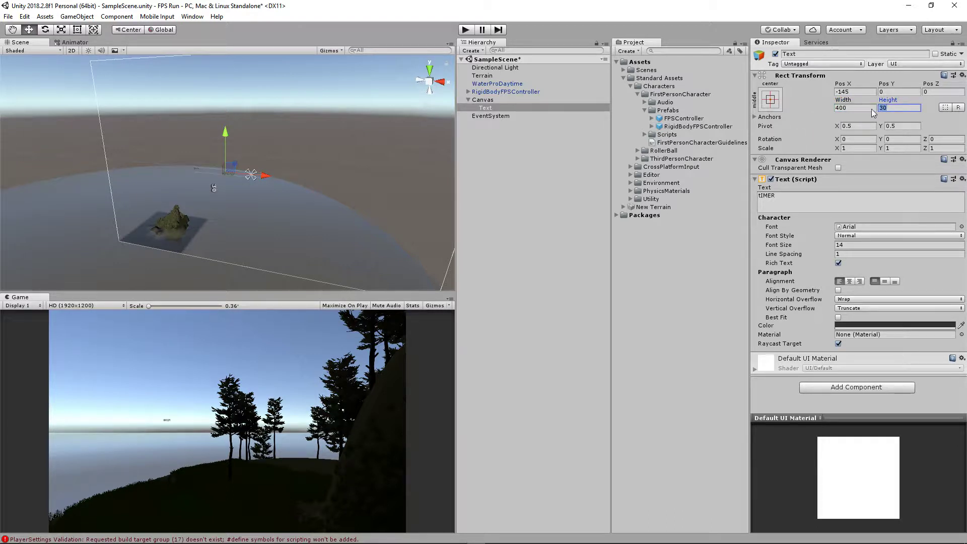
text(00)
drag(265, 175, 150, 64)
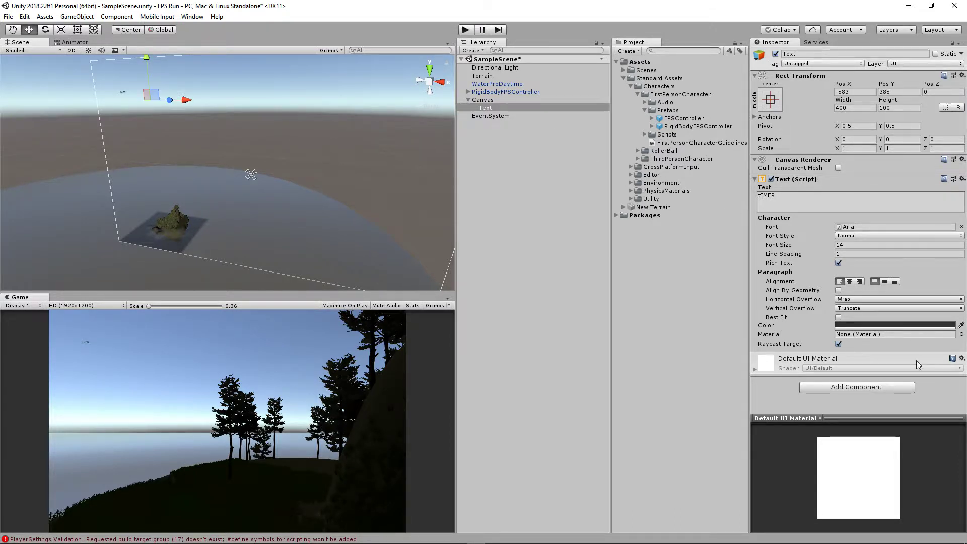
- Centre the timer text horizontally and vertically, and set its font size to 74
click(850, 281)
click(885, 282)
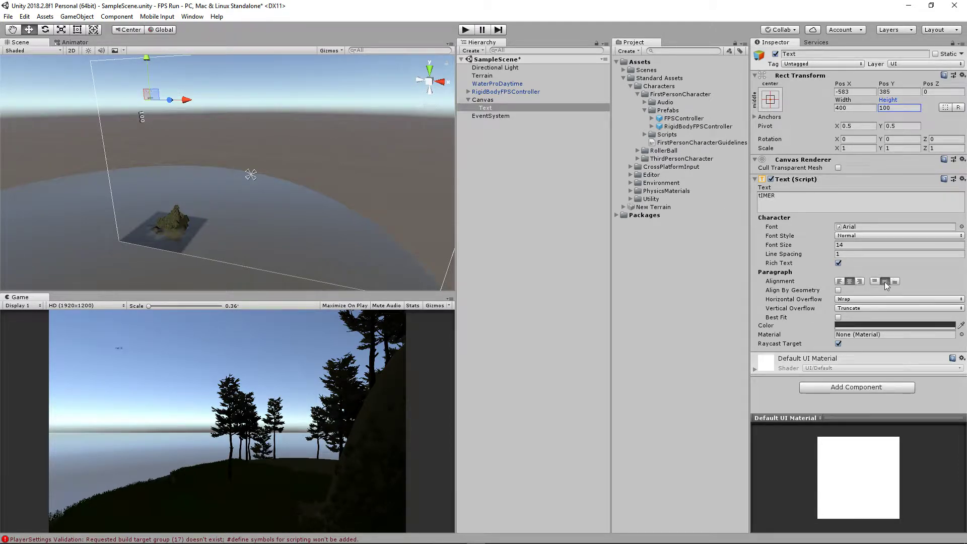
drag(785, 248, 813, 254)
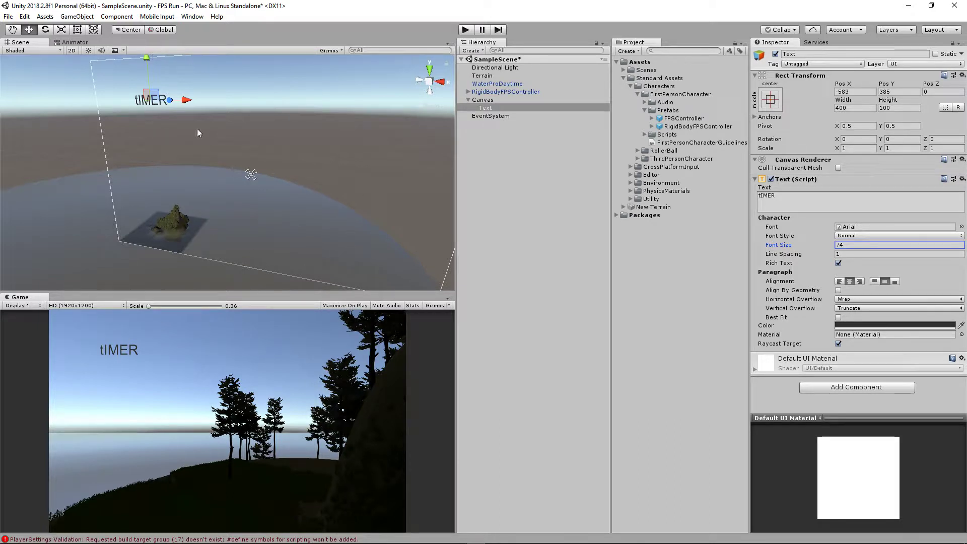
- Run the scene briefly to check the timer text in the game view, and stop play mode
click(463, 34)
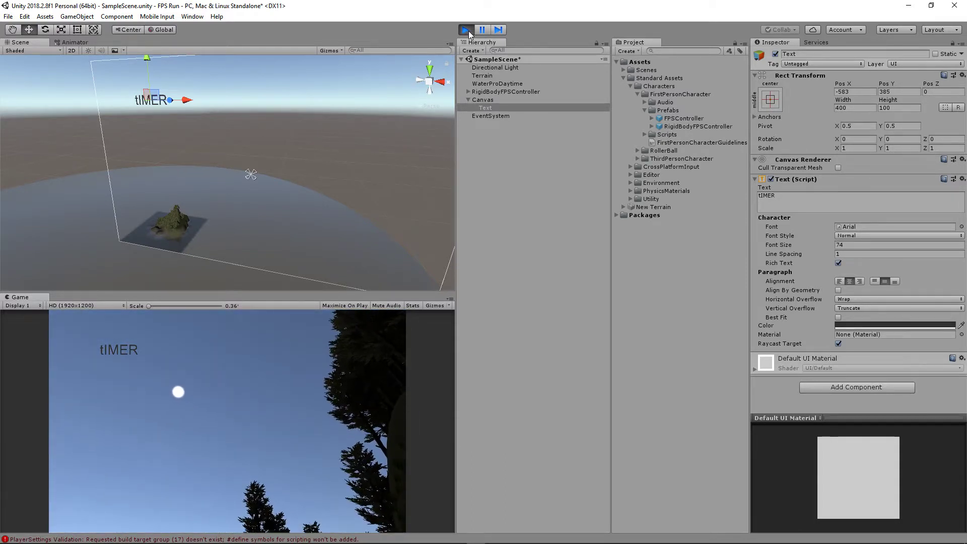
click(466, 30)
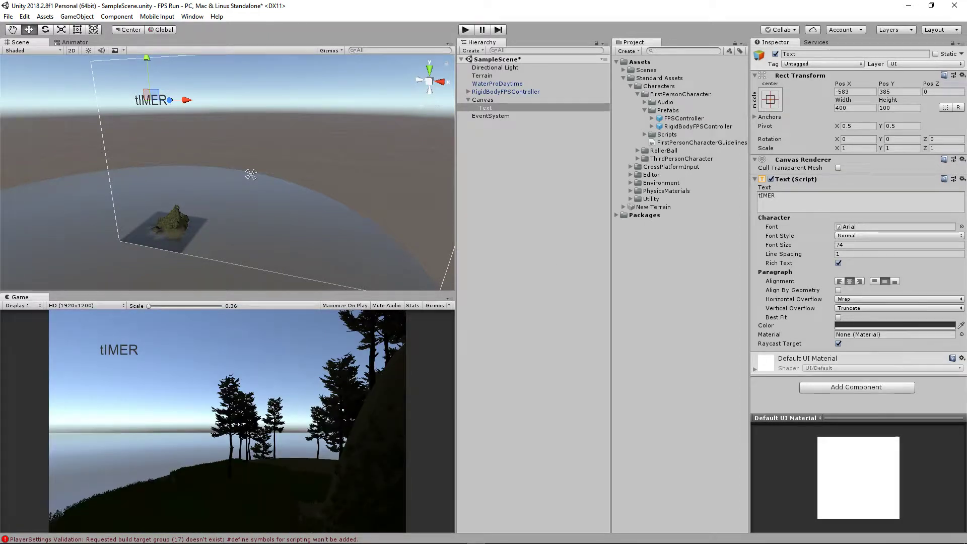
- Collapse the Standard Assets folder and open the Countdown script in MonoDevelop with its code enlarged for reading
click(624, 78)
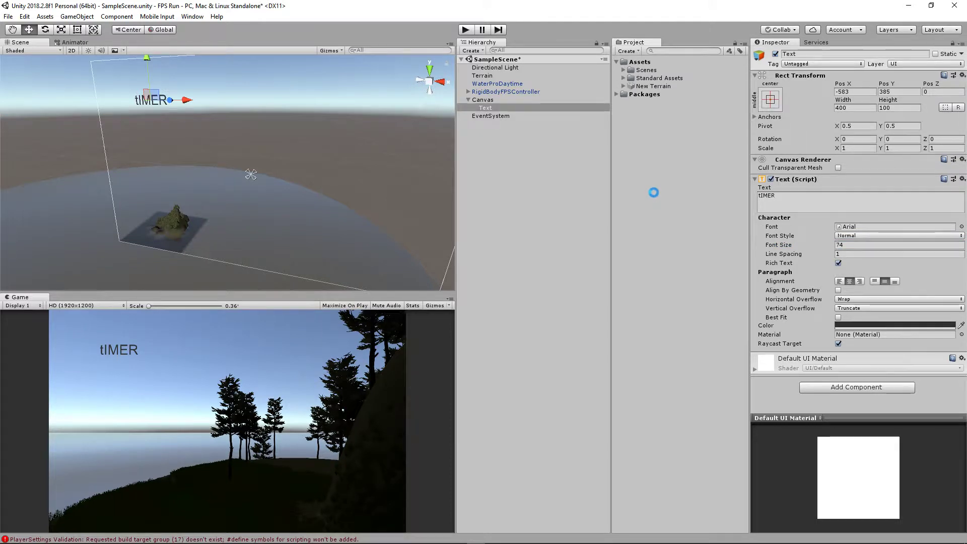
click(651, 87)
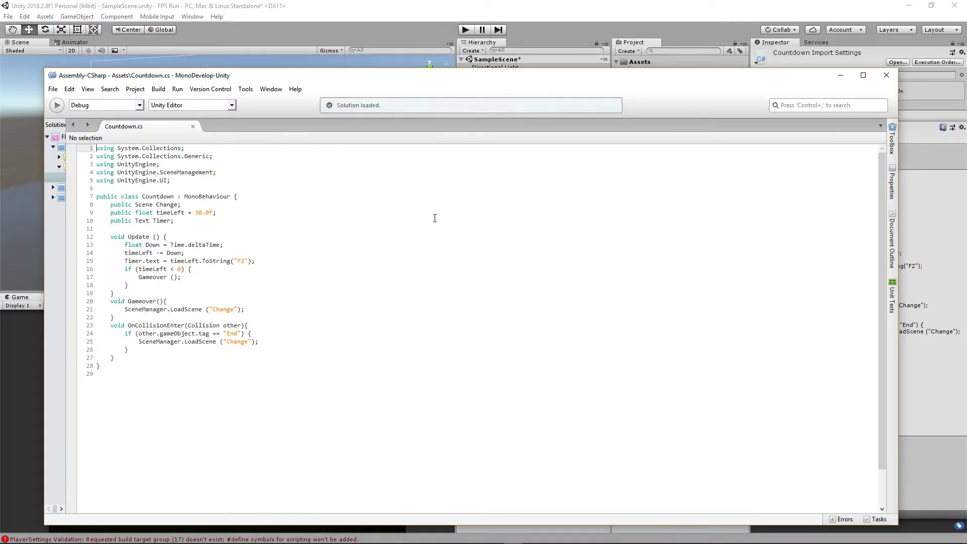
ctrl+scroll(254, 222, up, 4)
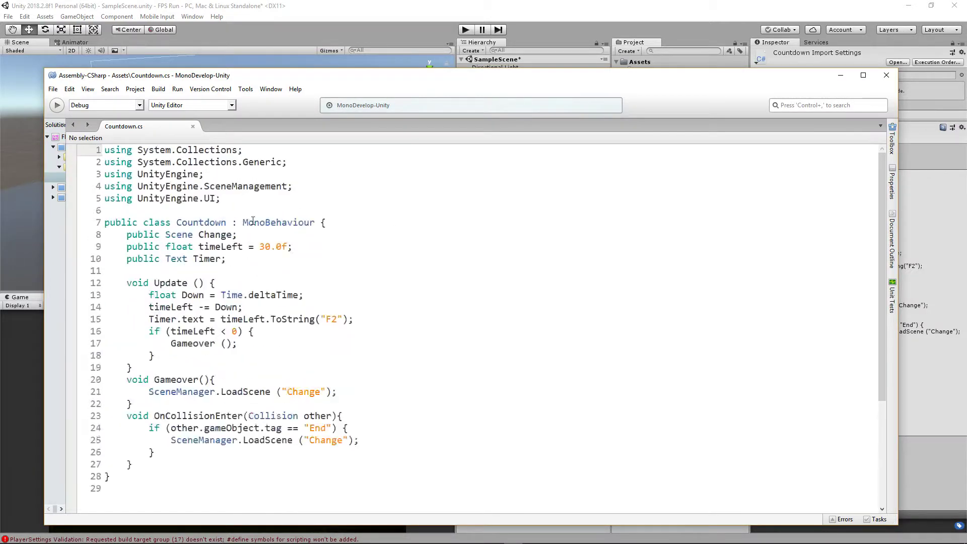
- Examine the Countdown script's using directives and its public Change, timeLeft and Timer variables
drag(259, 189, 115, 153)
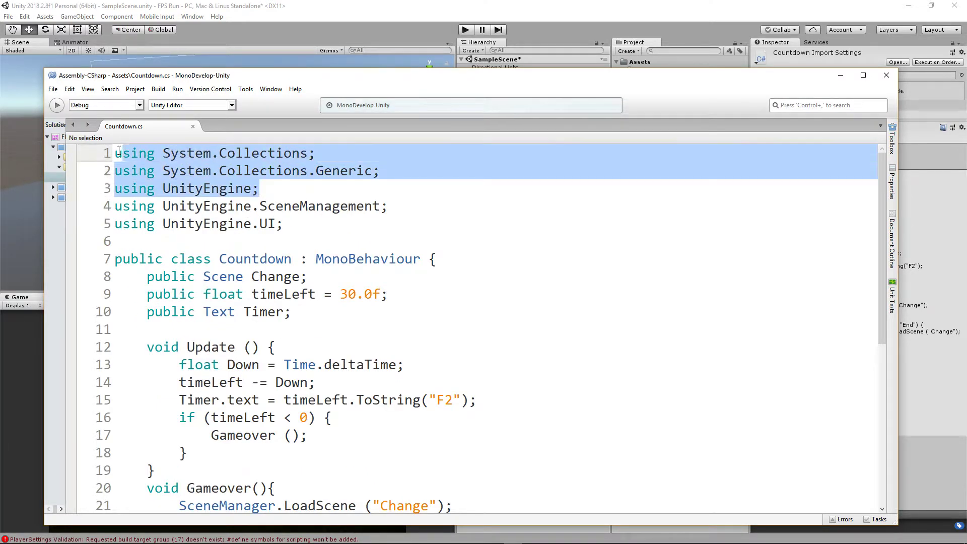
click(215, 207)
double_click(296, 210)
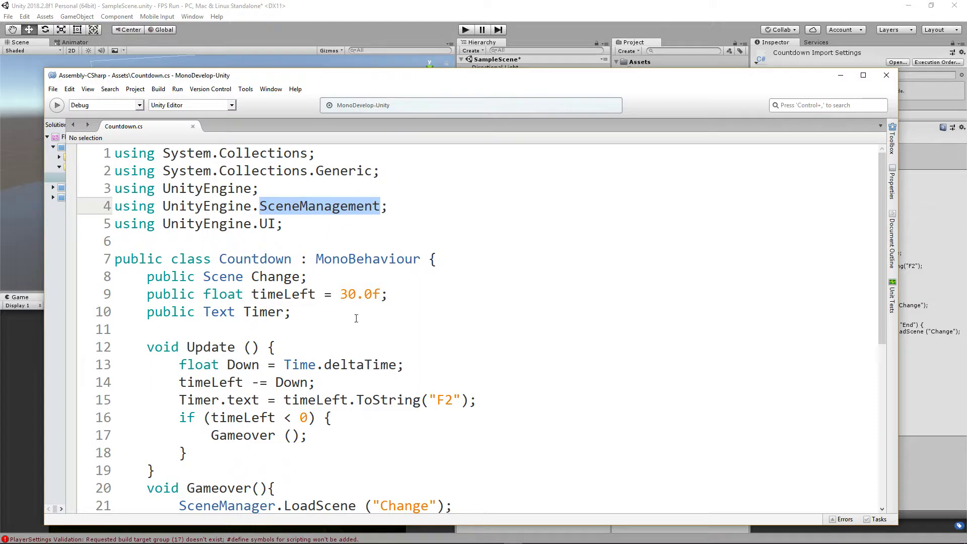
click(260, 224)
double_click(261, 223)
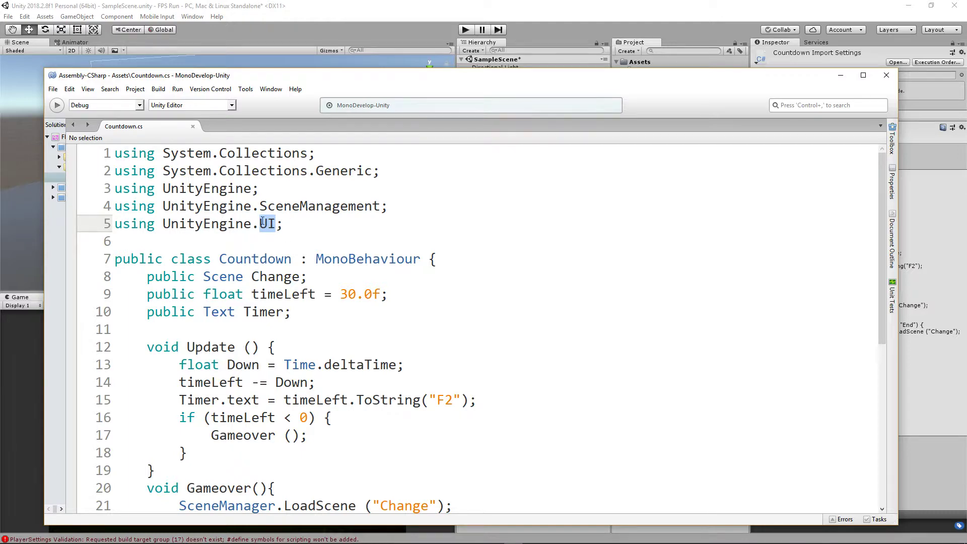
scroll(323, 227, down, 2)
drag(146, 194, 292, 230)
double_click(295, 195)
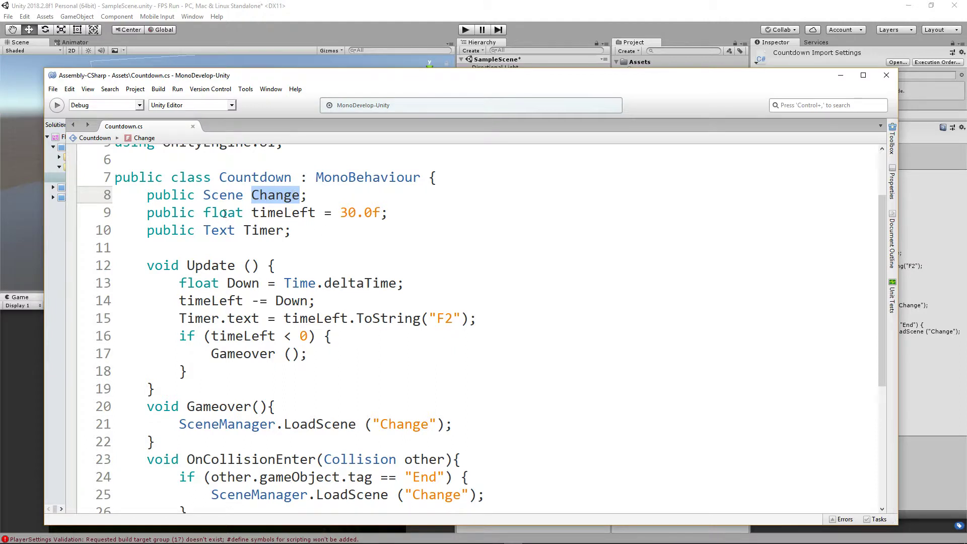
double_click(284, 214)
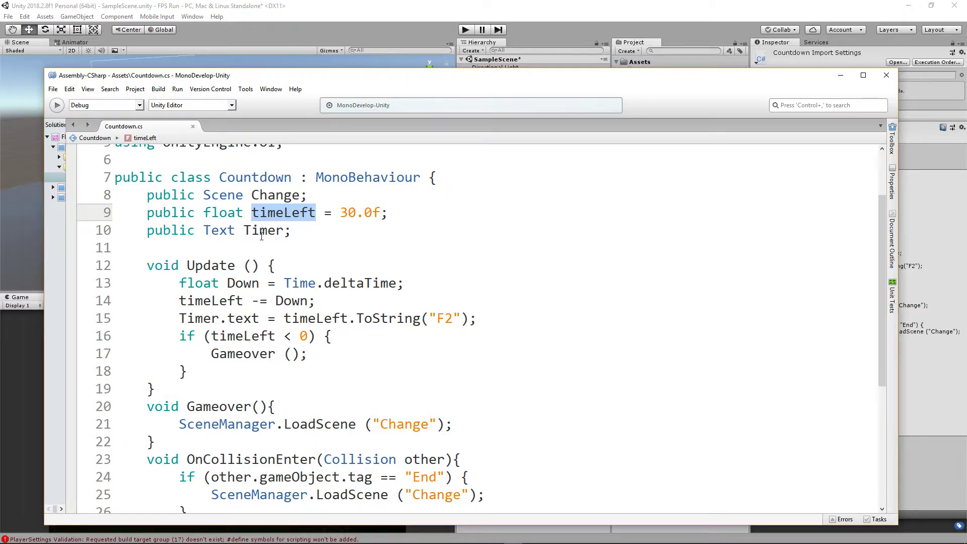
double_click(214, 231)
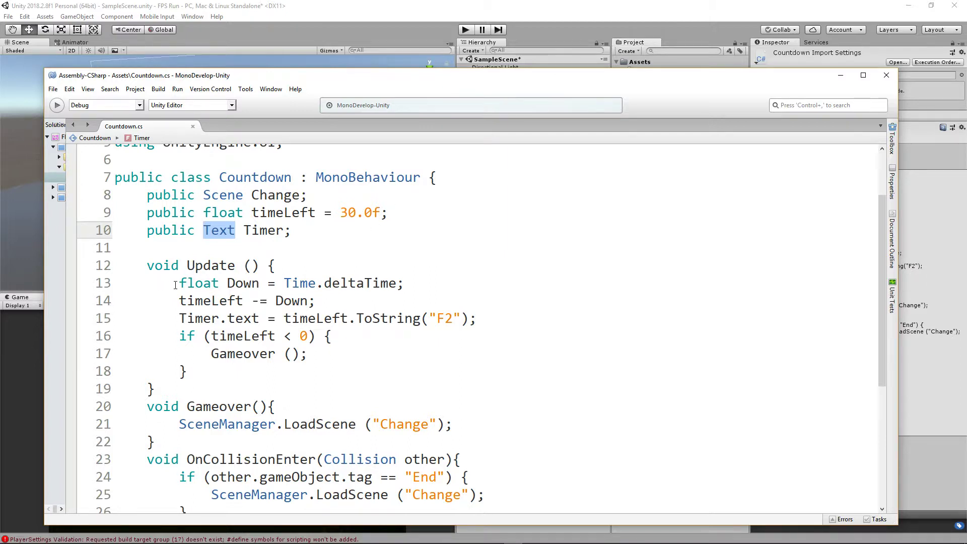
- Examine how the Update method uses Down and timeLeft to count down and refresh the timer text
drag(176, 288, 496, 317)
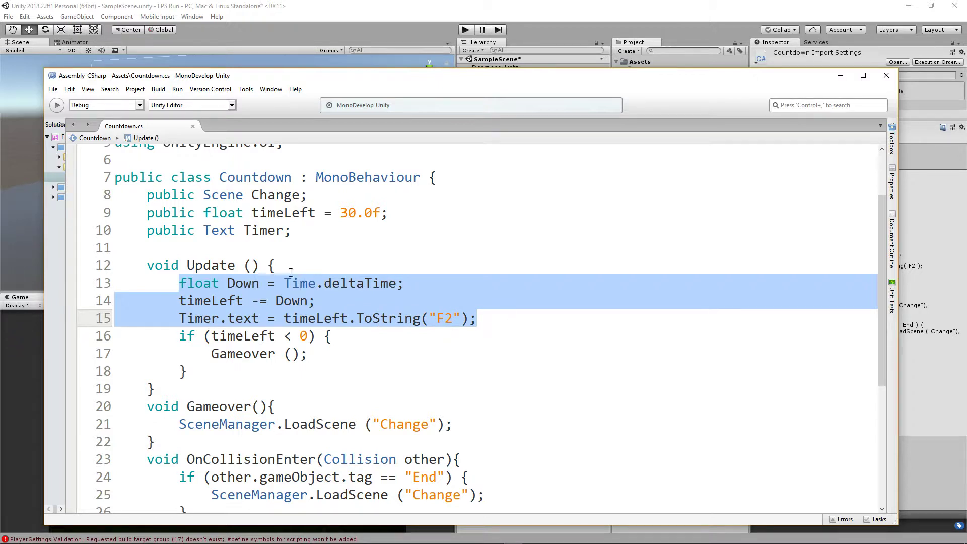
click(225, 303)
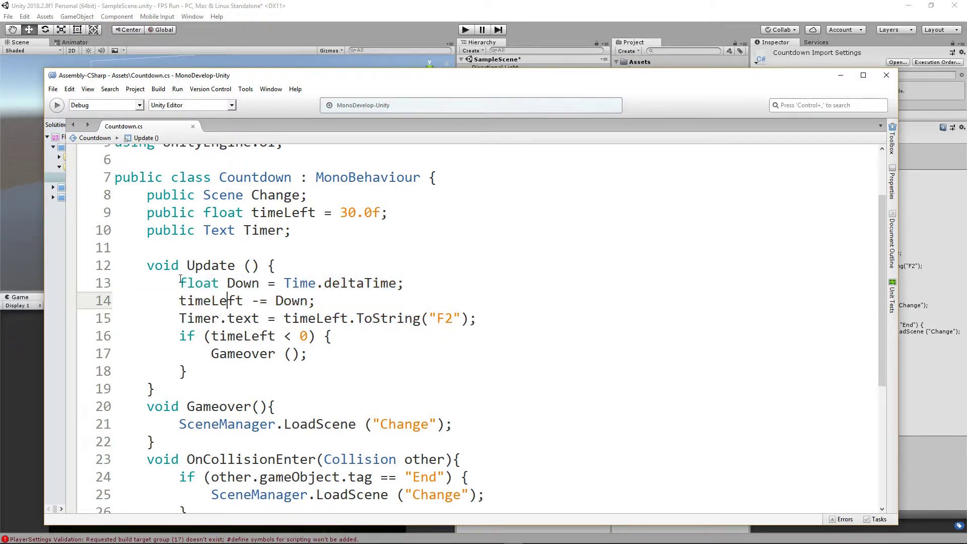
drag(179, 283, 415, 284)
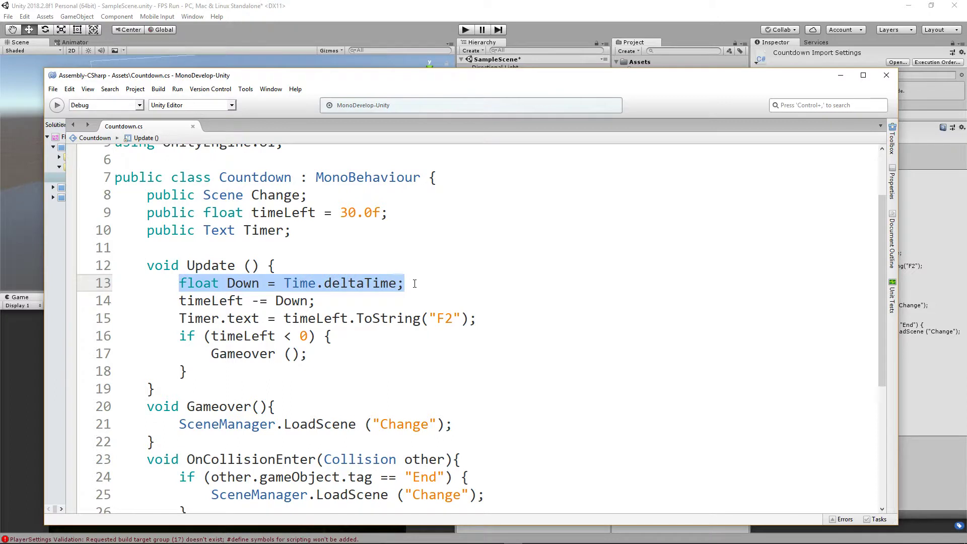
double_click(238, 284)
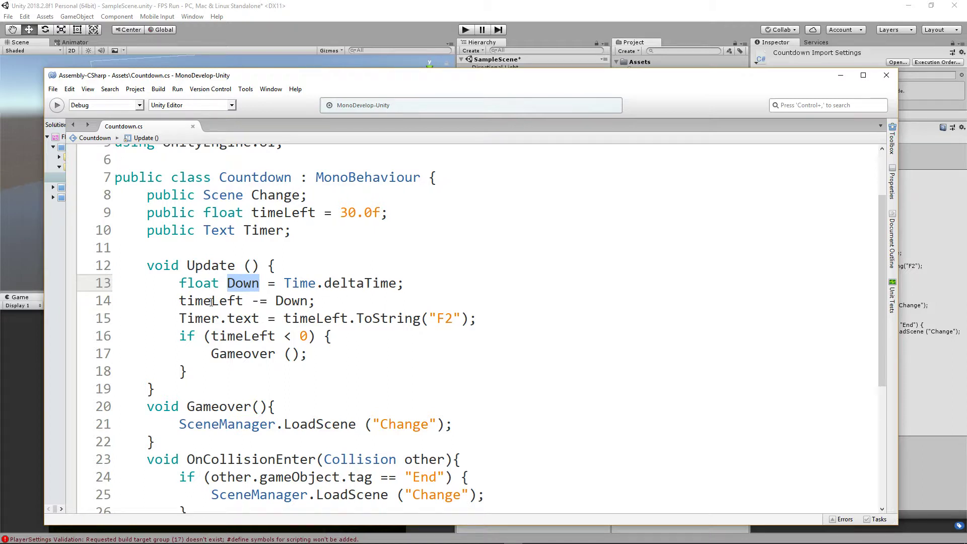
double_click(211, 301)
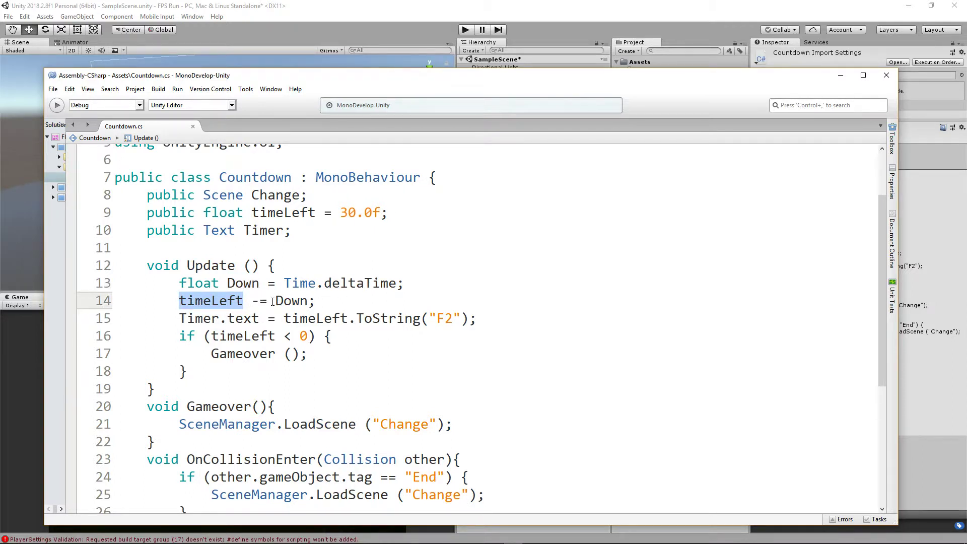
double_click(304, 301)
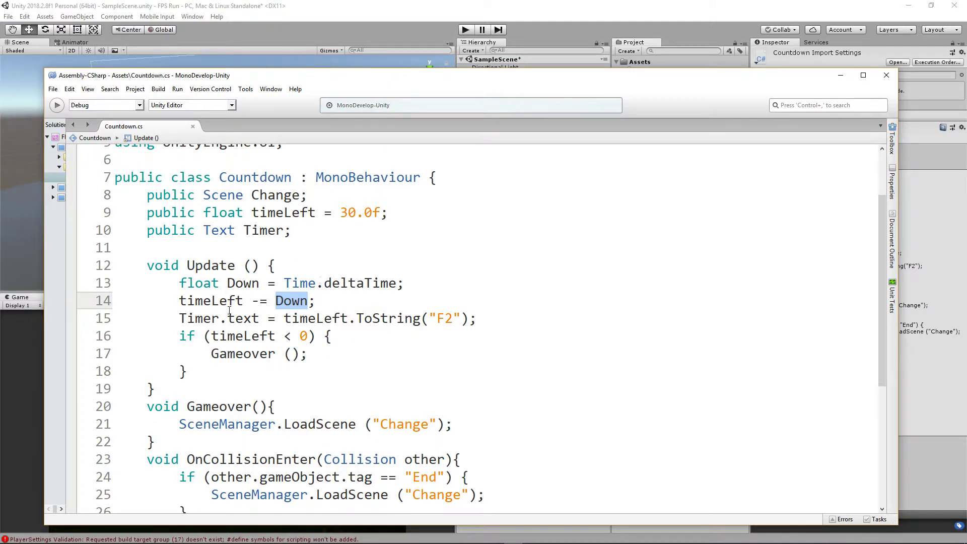
double_click(208, 301)
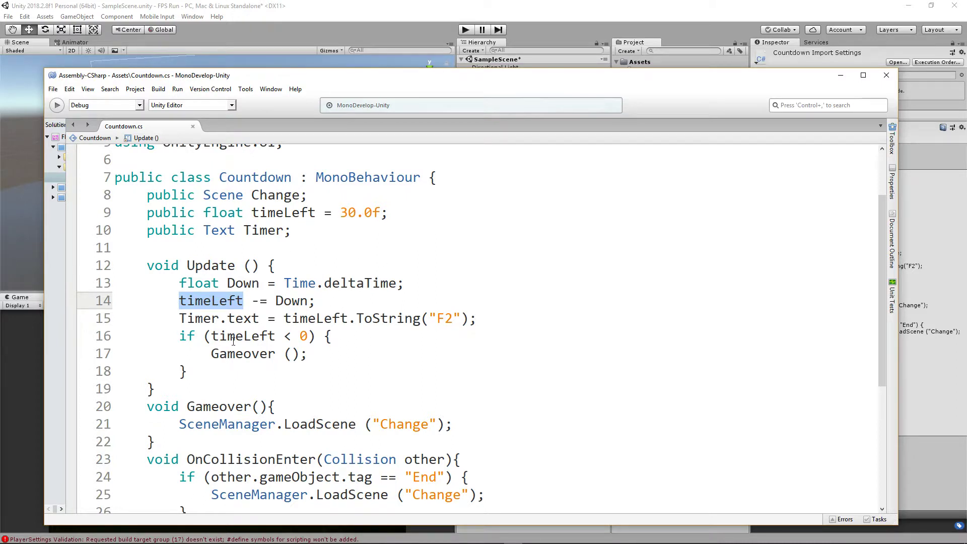
- Review the script's Text Timer variable, and switch to Unity to inspect the Canvas's Text object
double_click(219, 232)
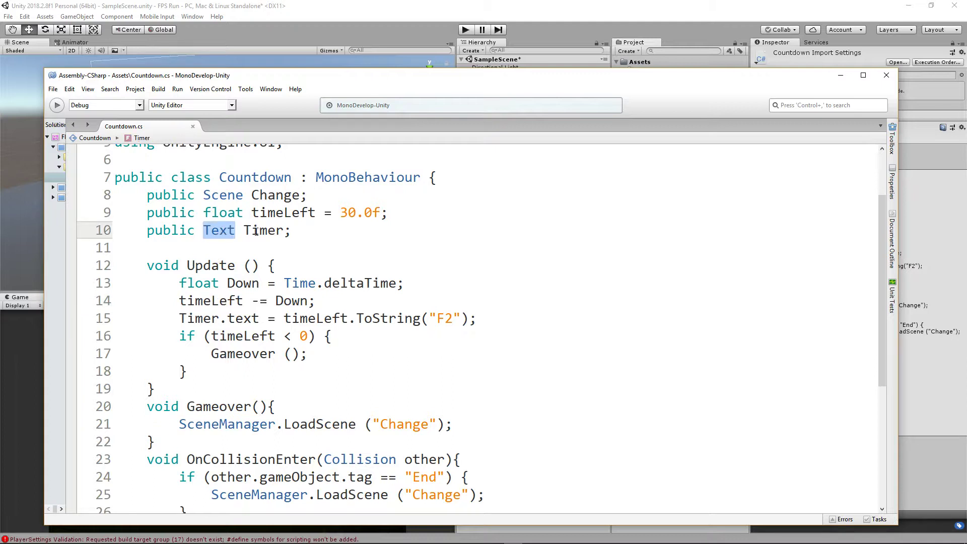
double_click(258, 230)
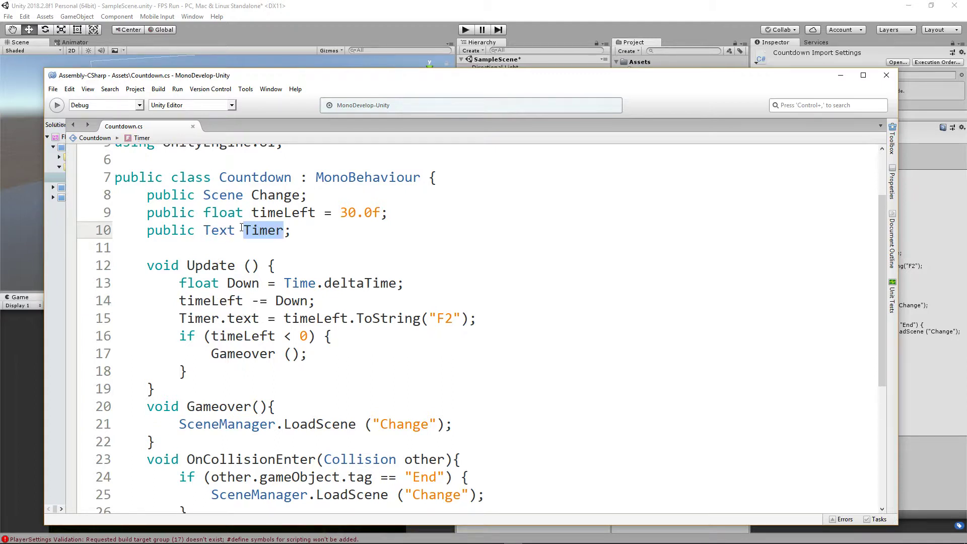
drag(719, 75, 539, 210)
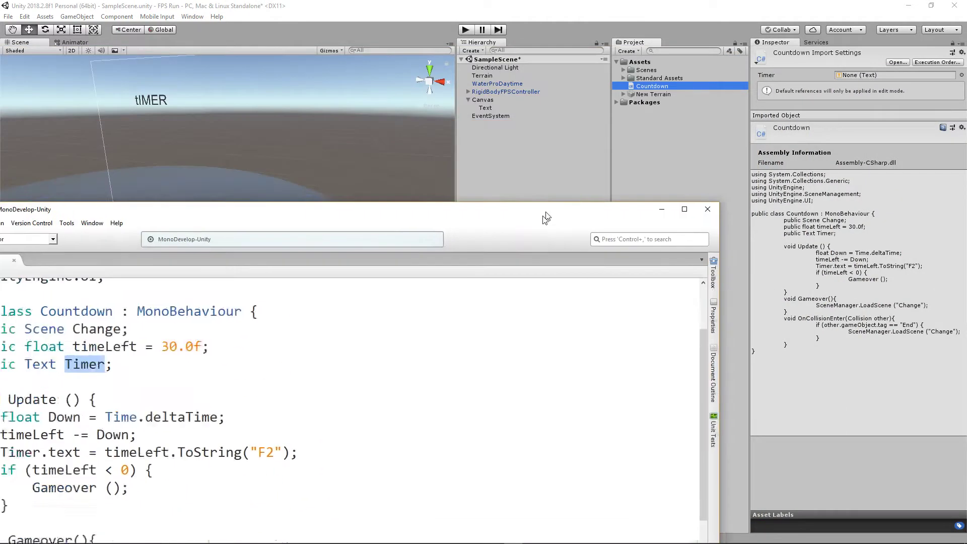
click(500, 104)
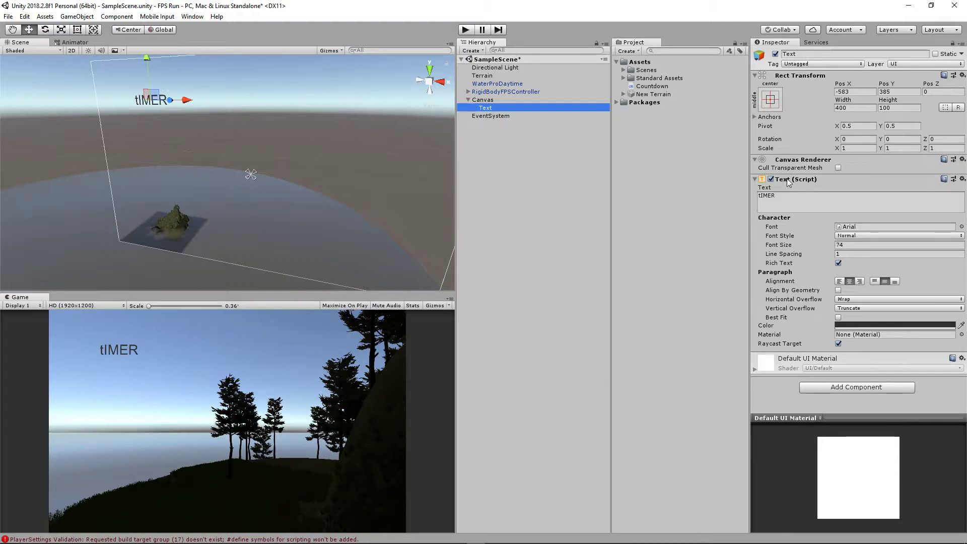
- Check the Text component's text value, and return to MonoDevelop to examine Timer.text and ToString in the Countdown script's Update method
click(771, 199)
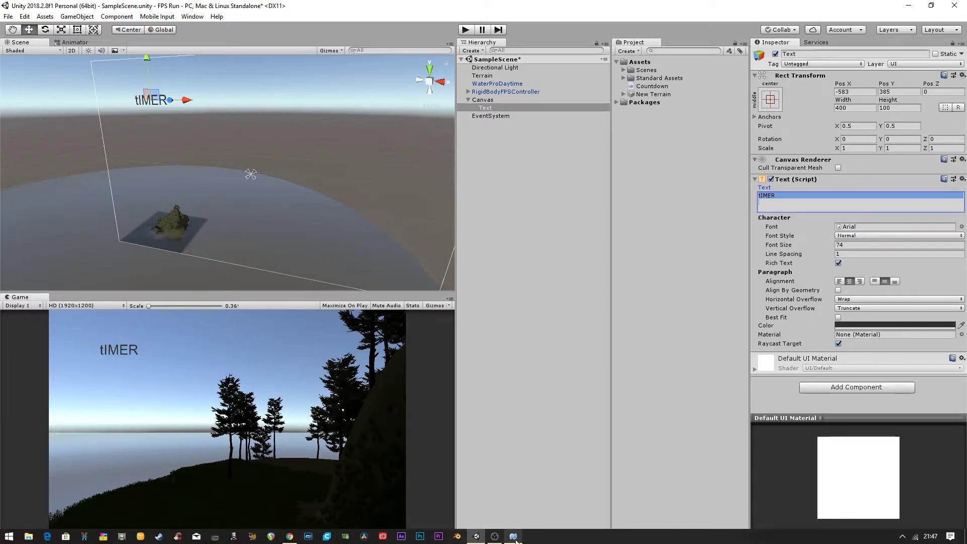
click(513, 536)
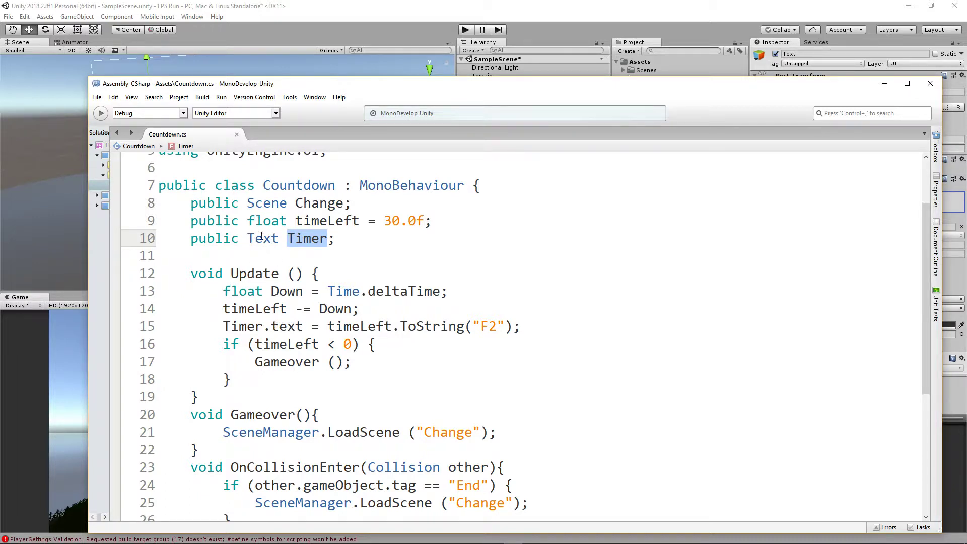
double_click(295, 325)
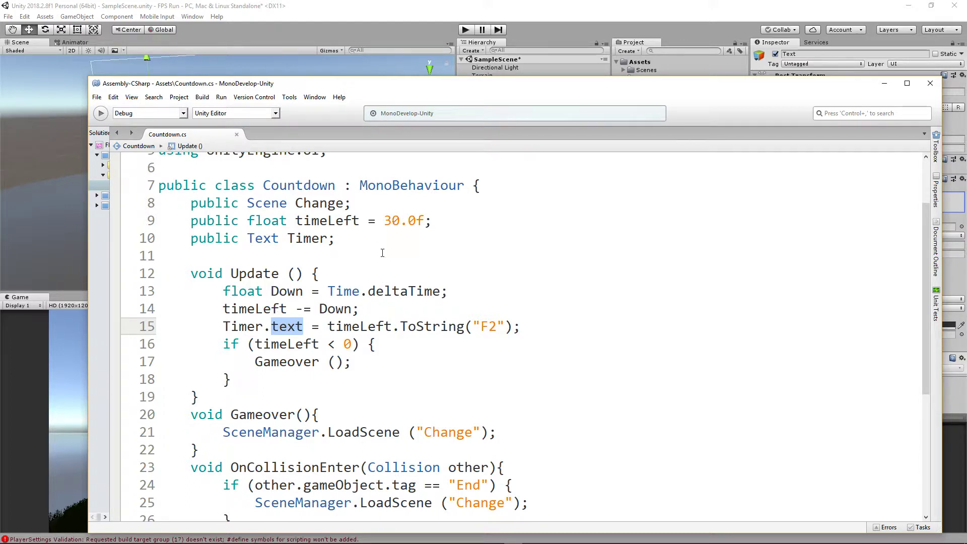
triple_click(419, 326)
click(425, 326)
double_click(423, 326)
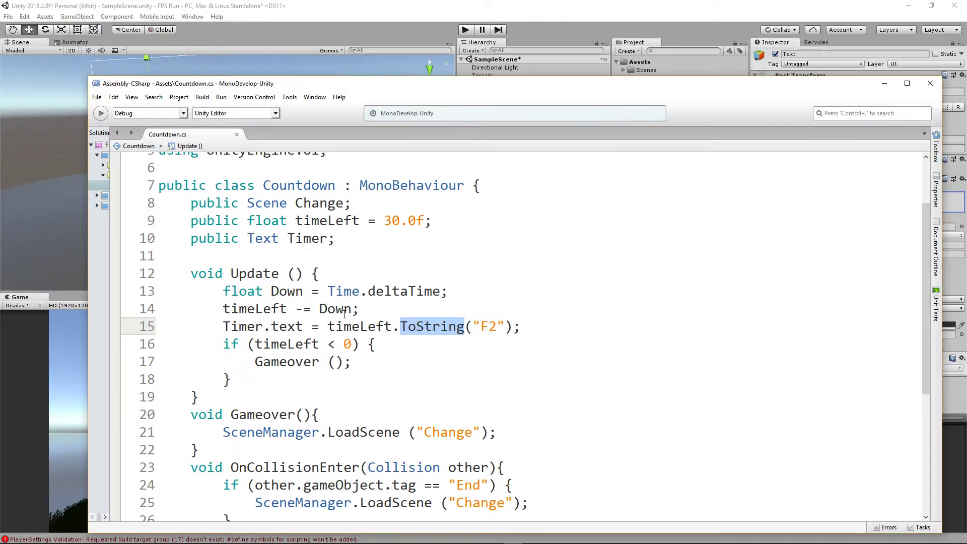
- Examine the timeLeft < 0 condition and the Gameover method that loads the "Change" scene
scroll(433, 357, down, 1)
click(227, 304)
key(shift+Down)
key(shift+End)
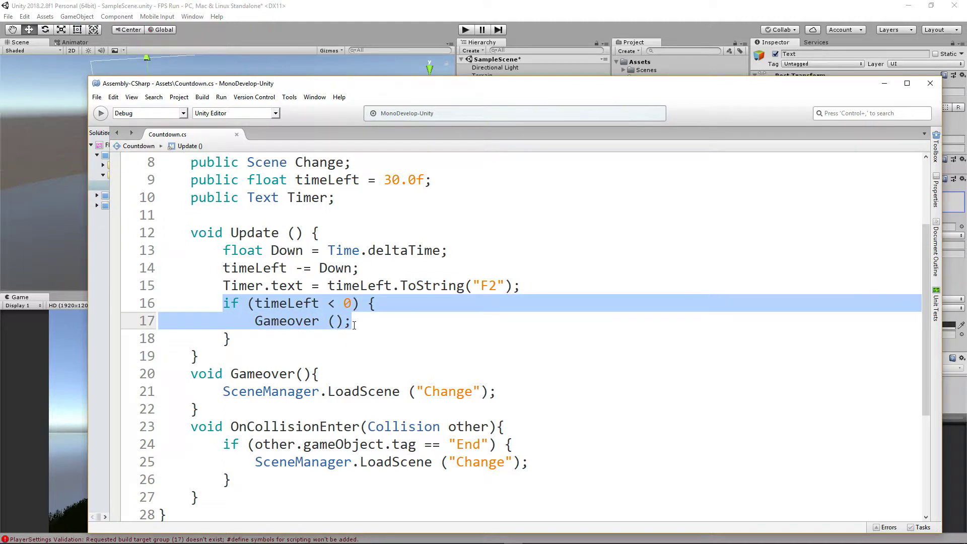
key(shift+Left)
click(366, 321)
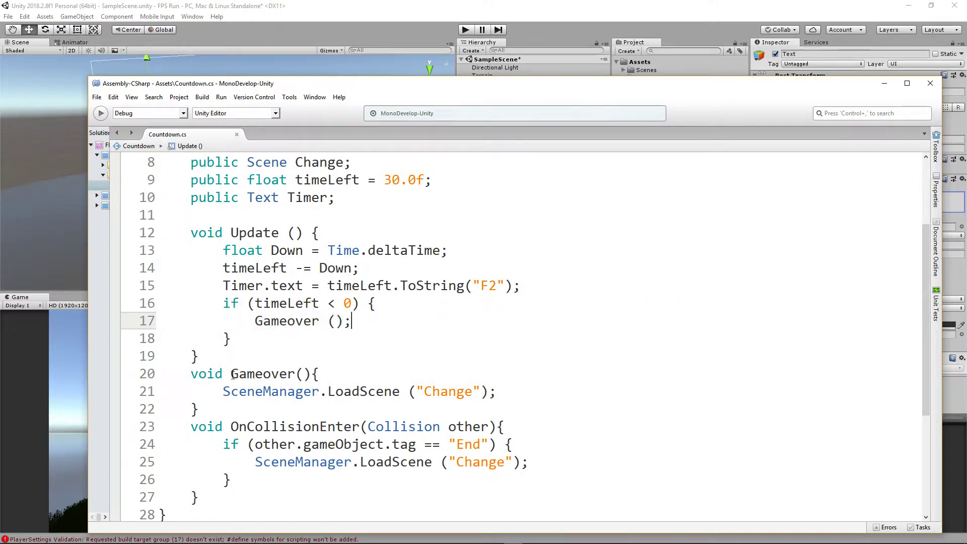
drag(224, 392, 526, 397)
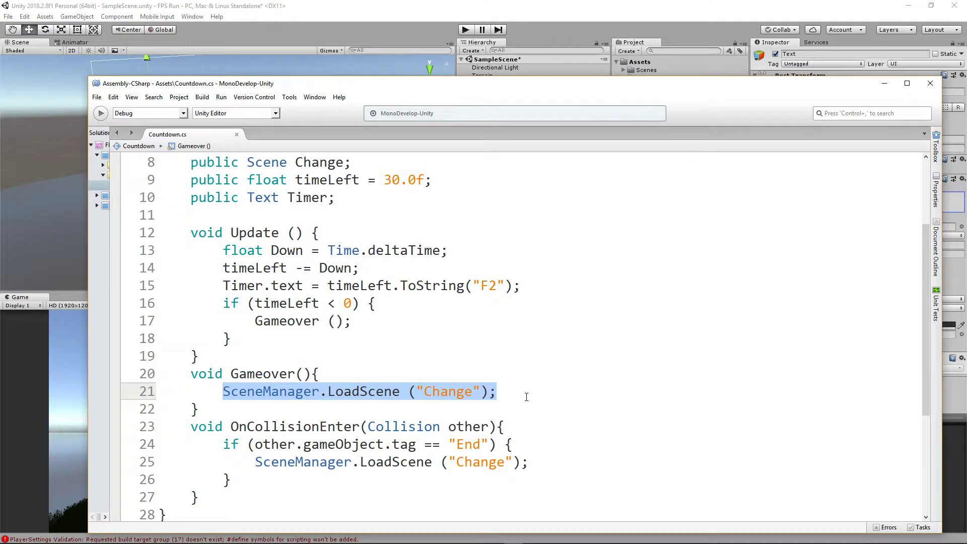
double_click(444, 396)
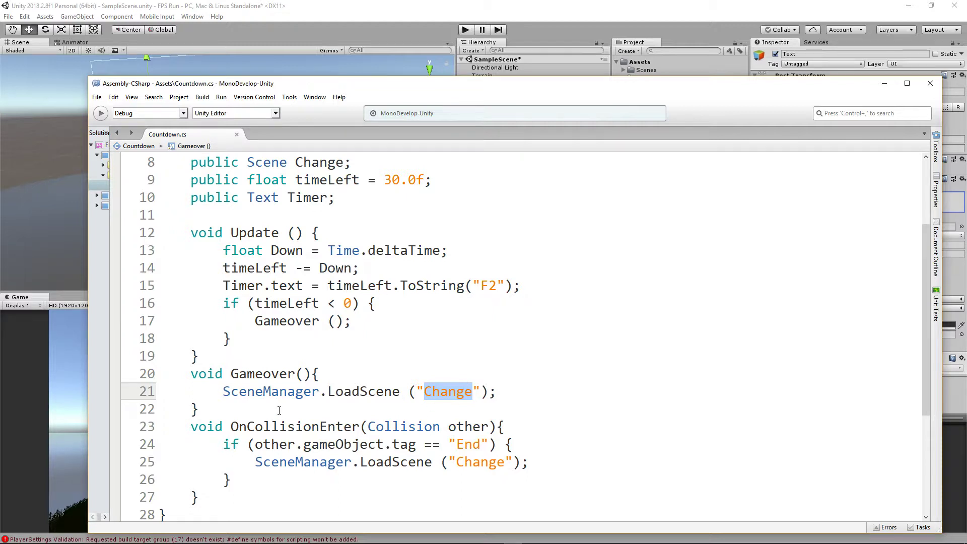
- Examine the OnCollisionEnter method with its other parameter and "End" tag check, and return to Unity
scroll(279, 411, down, 2)
drag(193, 344, 560, 386)
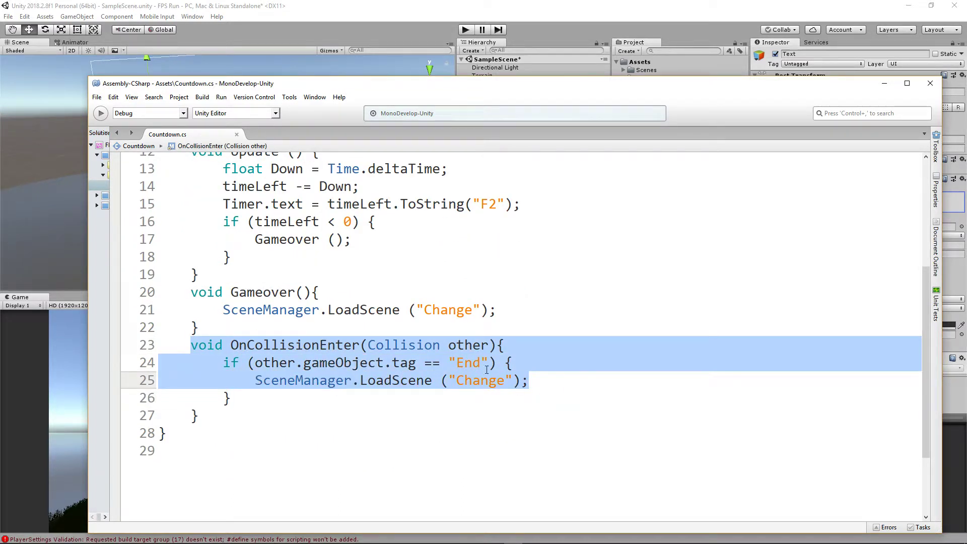
click(456, 346)
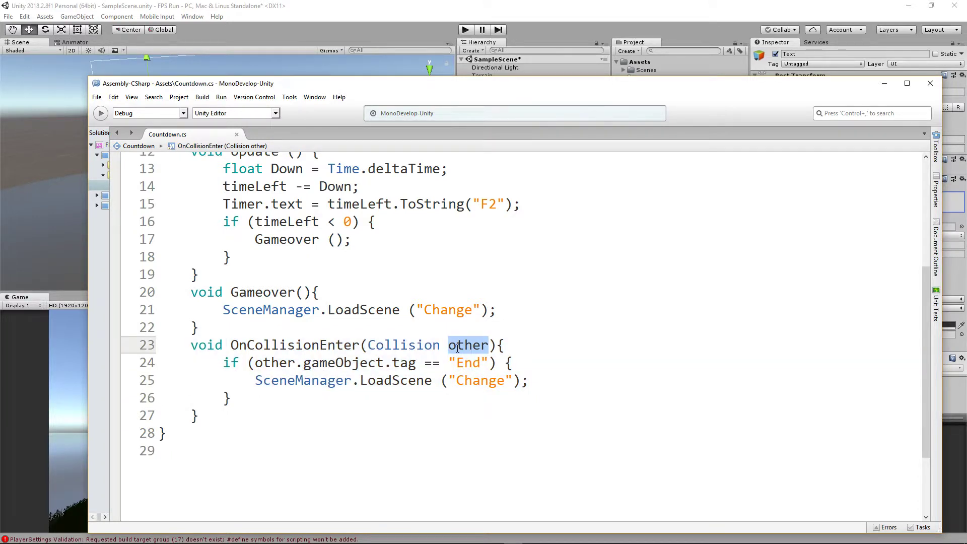
double_click(464, 363)
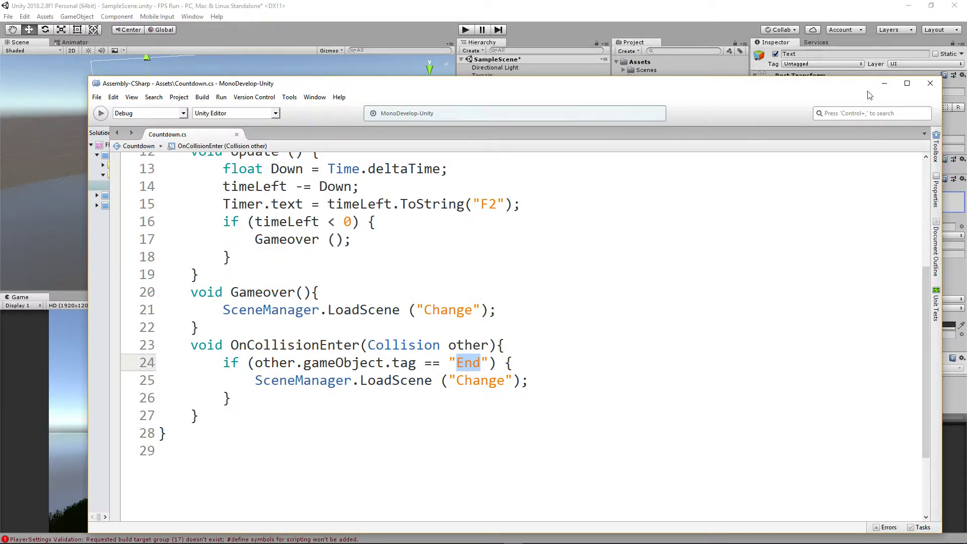
click(885, 84)
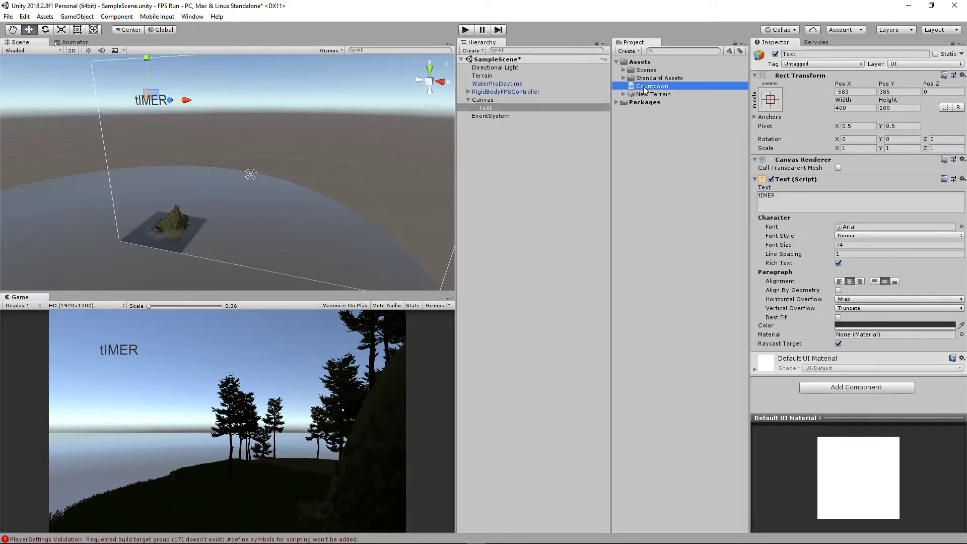
- Attach the Countdown script to RigidBodyFPSController and assign the Canvas's Text object as its Timer
click(534, 107)
click(530, 92)
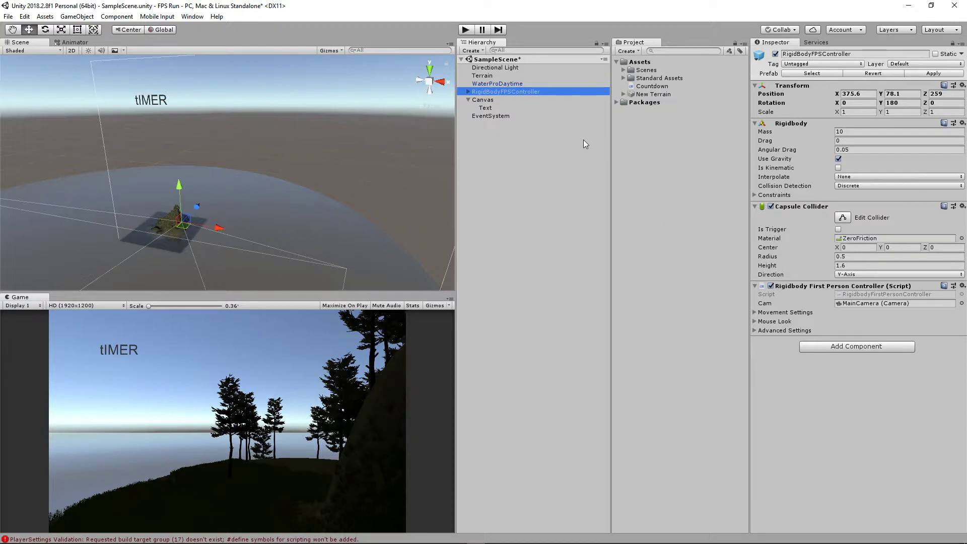
drag(650, 87, 764, 353)
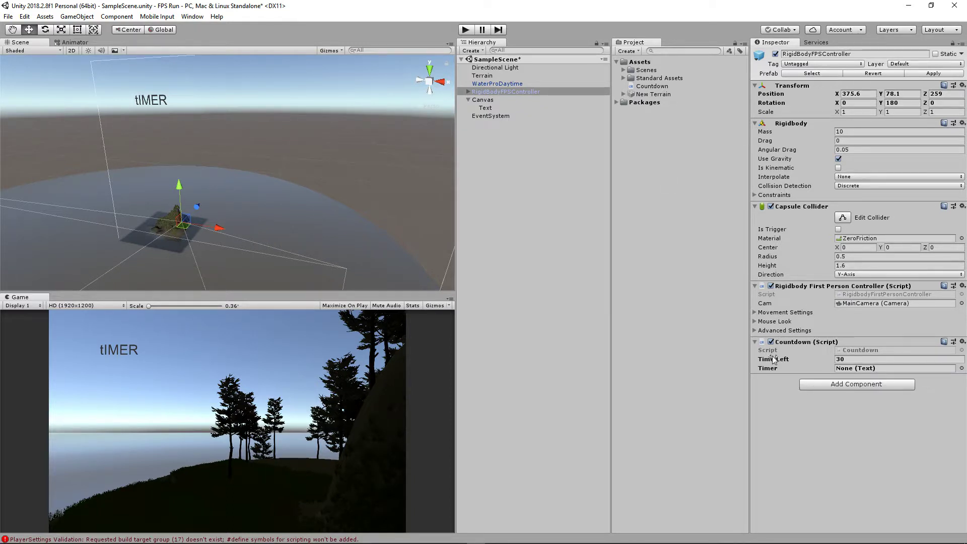
click(485, 108)
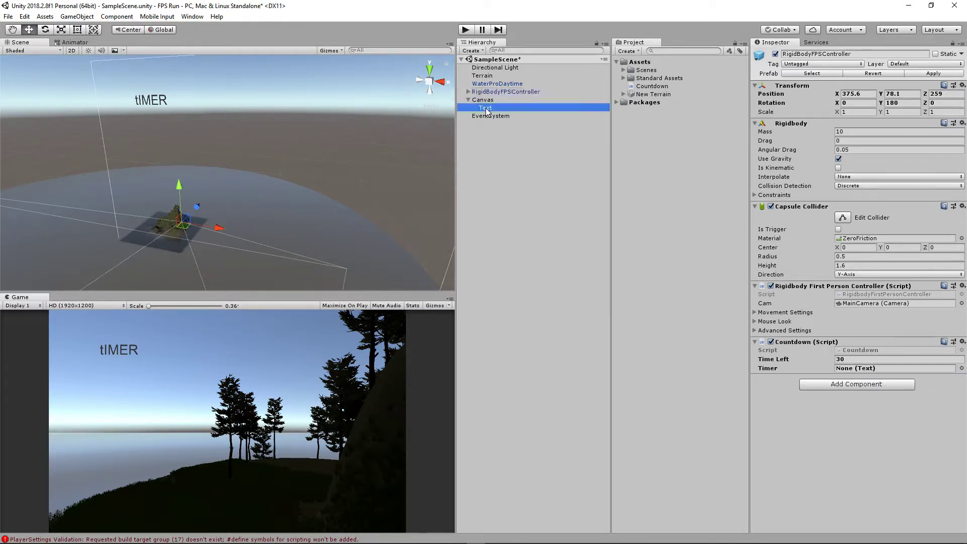
drag(487, 111, 881, 369)
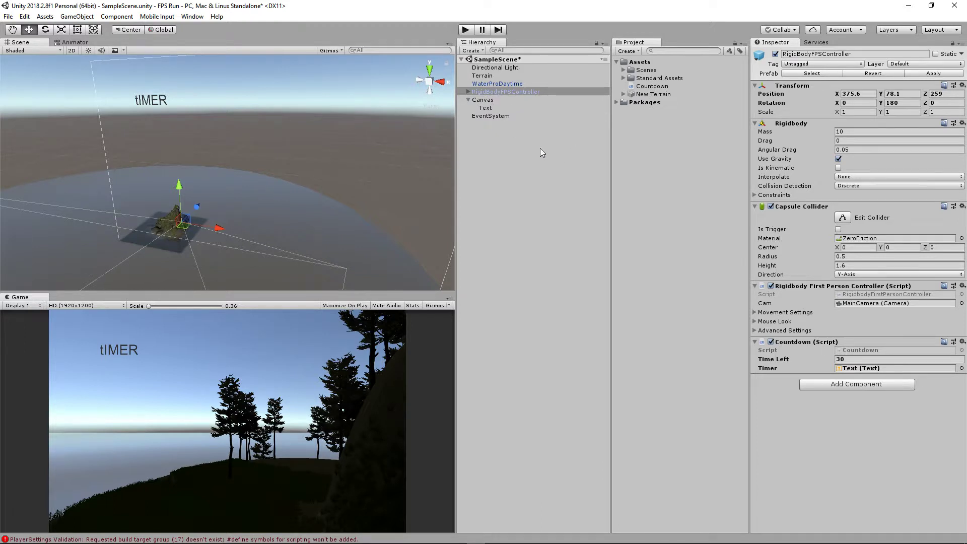
click(484, 109)
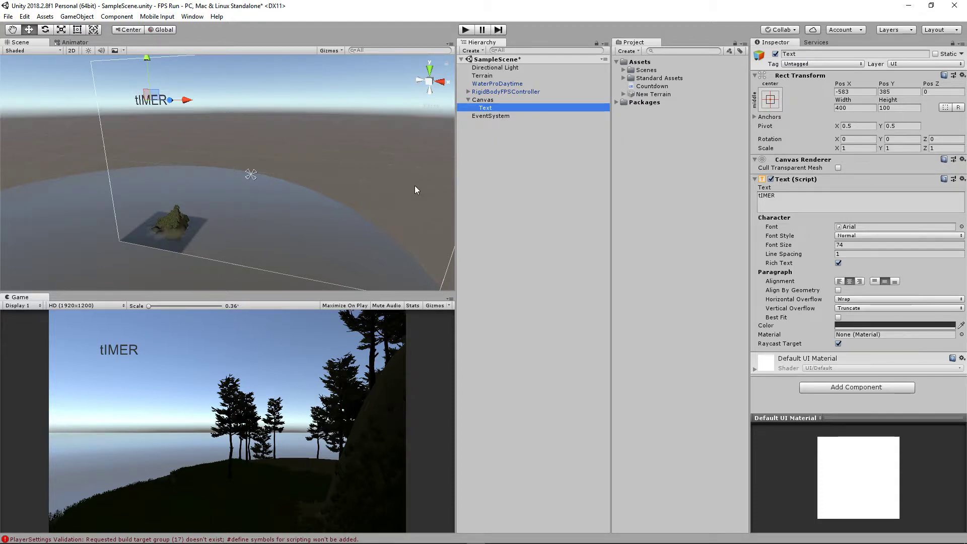
click(490, 92)
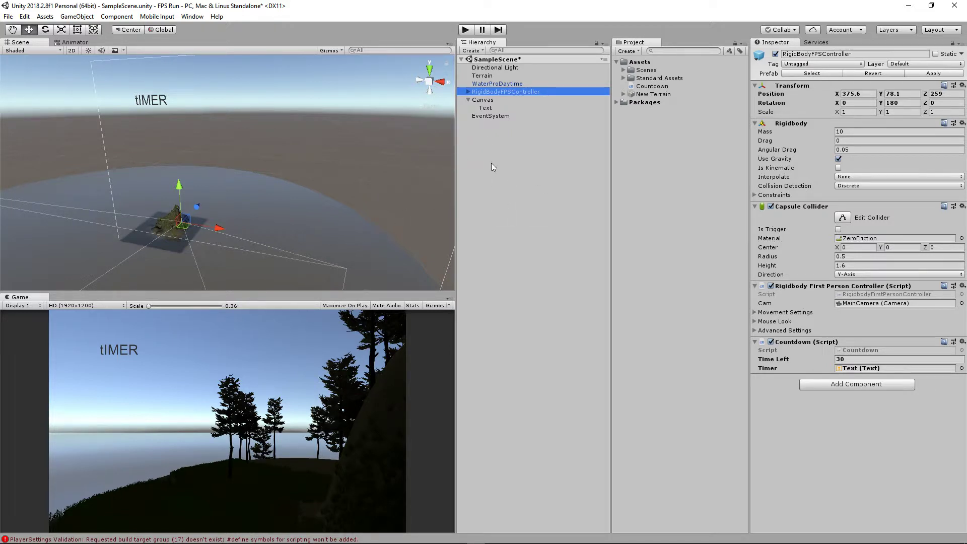
- Create a 3D cube and move it out of RigidBodyFPSController to the scene's root level
scroll(231, 238, up, 3)
middle_drag(232, 238, 252, 195)
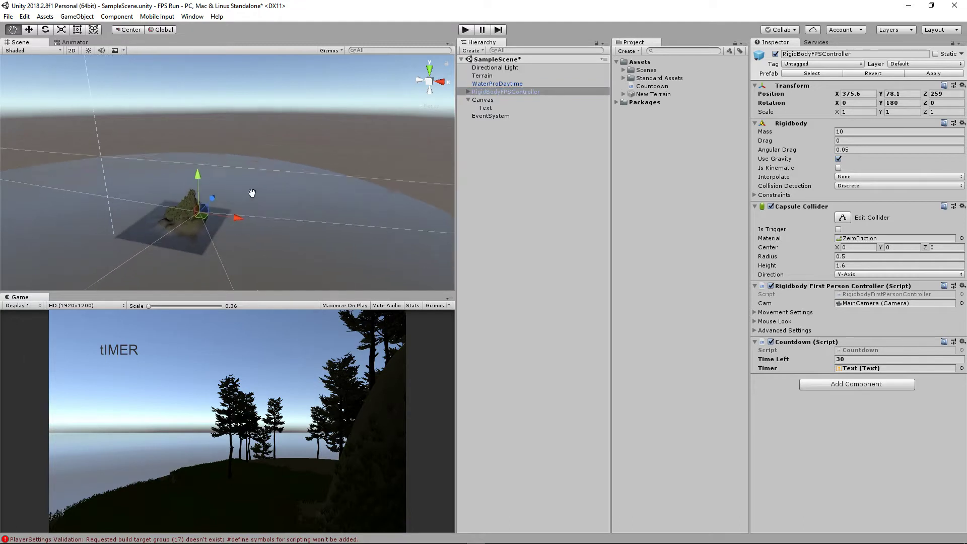
scroll(204, 199, up, 3)
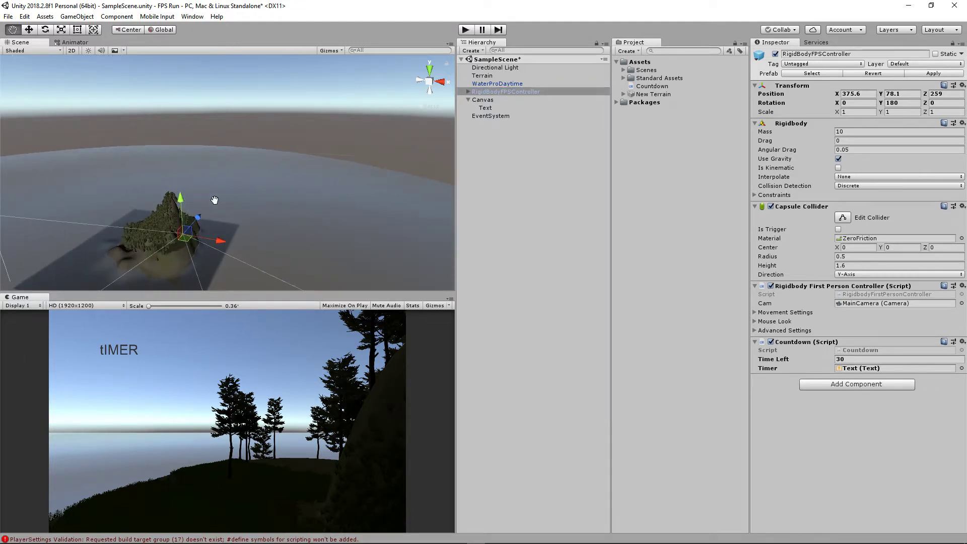
alt+drag(217, 189, 282, 75)
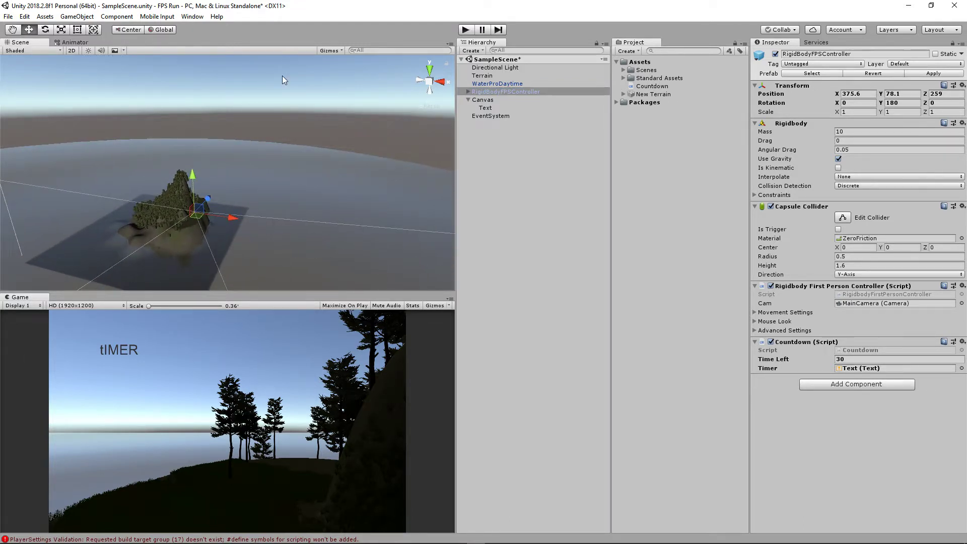
right_click(484, 156)
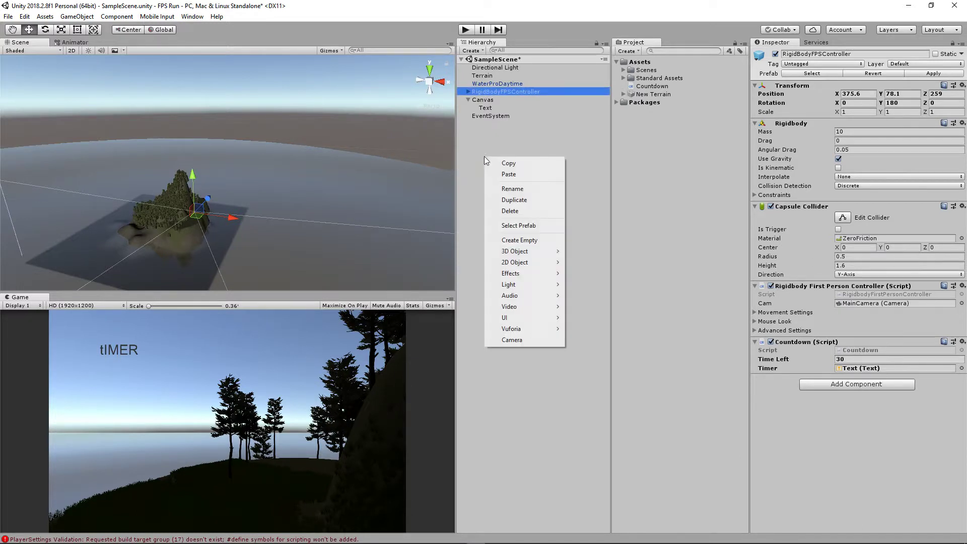
mouse_move(529, 251)
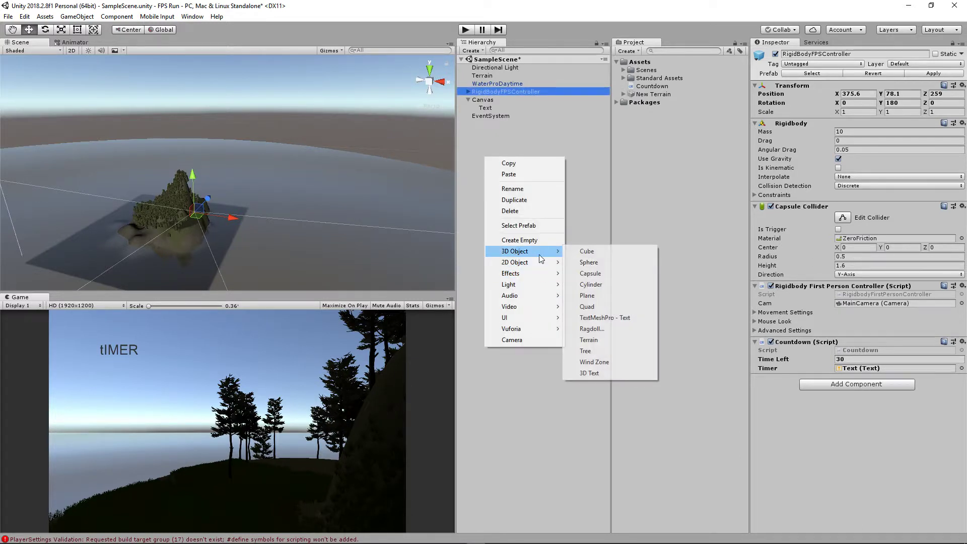
click(585, 251)
drag(493, 107, 476, 134)
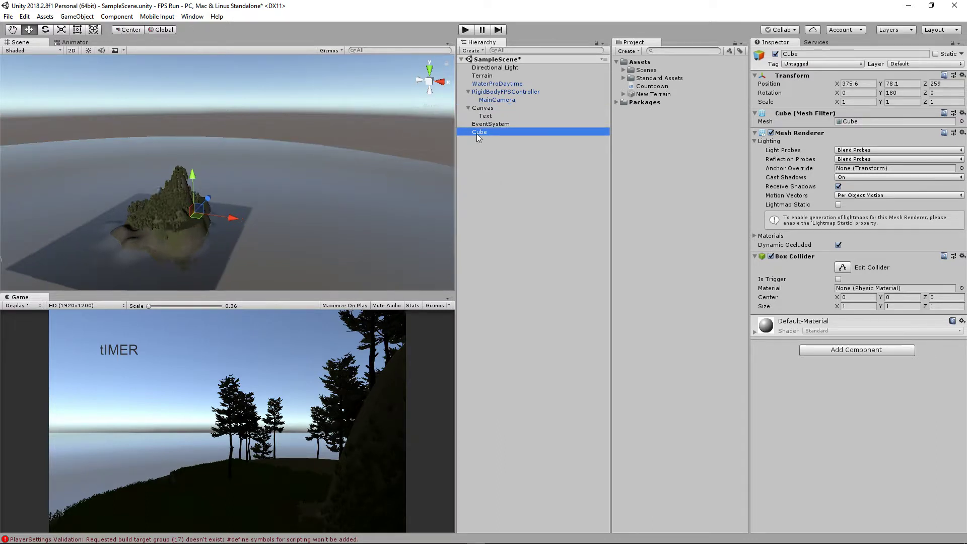
- Focus the scene on the new cube and rename it Finish Line
double_click(477, 131)
click(480, 133)
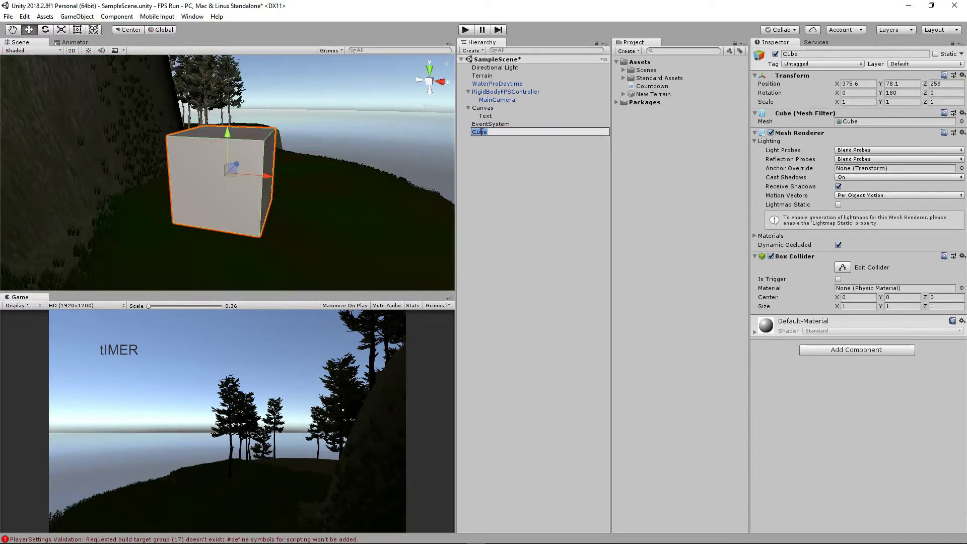
text(Finish Line)
key(Return)
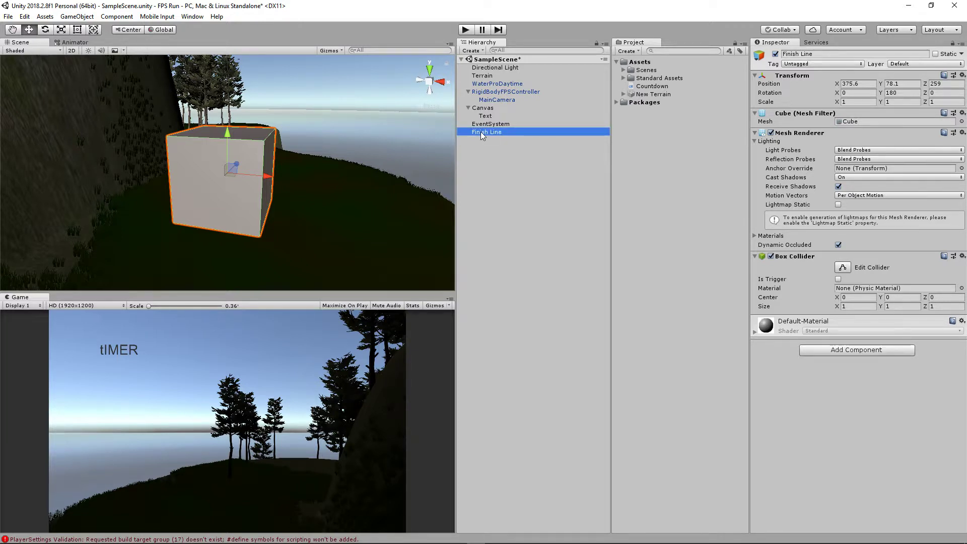
- Lower the Finish Line cube towards the terrain to a Y position of about 75.22
drag(231, 134, 221, 203)
scroll(294, 196, down, 3)
middle_drag(303, 205, 308, 155)
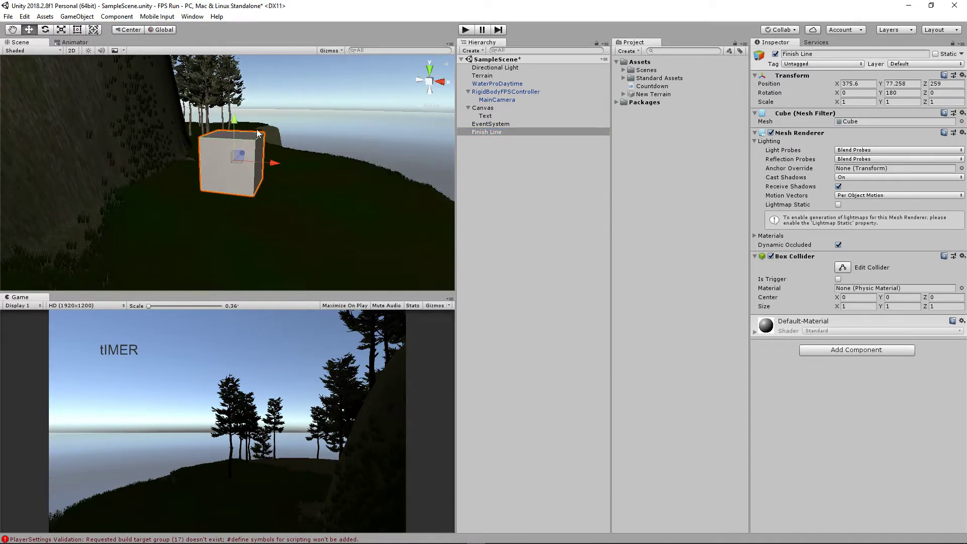
drag(236, 123, 319, 215)
middle_drag(386, 270, 378, 168)
scroll(332, 162, down, 6)
right_drag(257, 189, 395, 176)
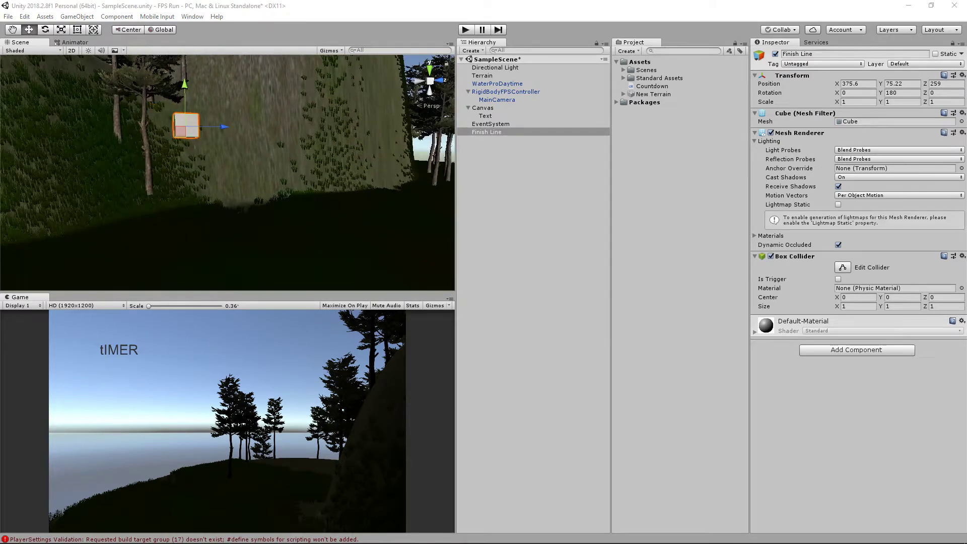
right_drag(235, 214, 255, 201)
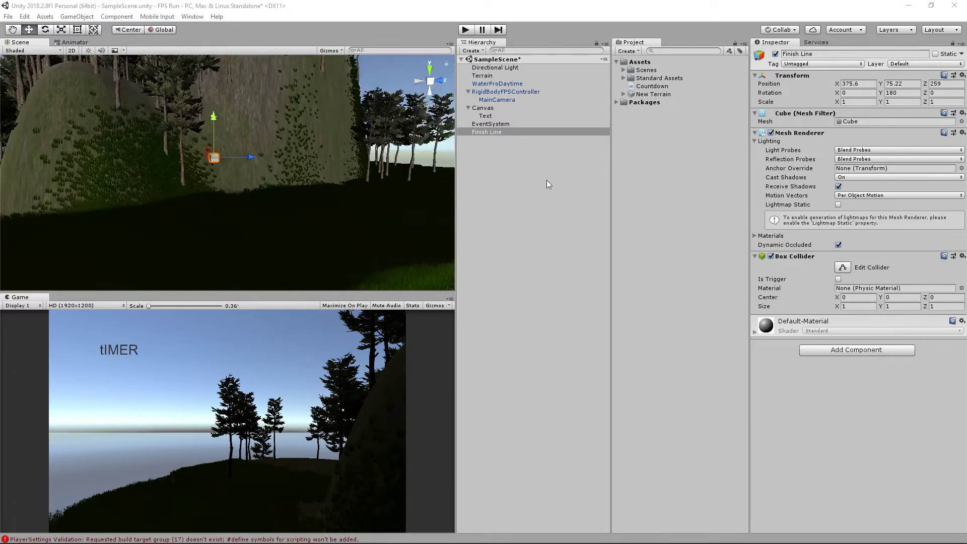
- Set the Finish Line cube's scale to 10 on the X, Y and Z axes
click(850, 102)
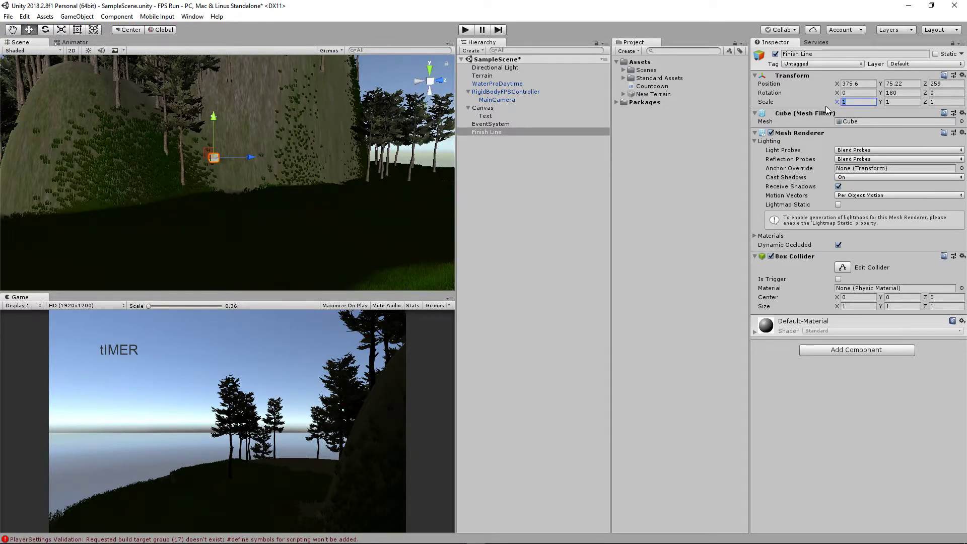
text(10)
key(Tab)
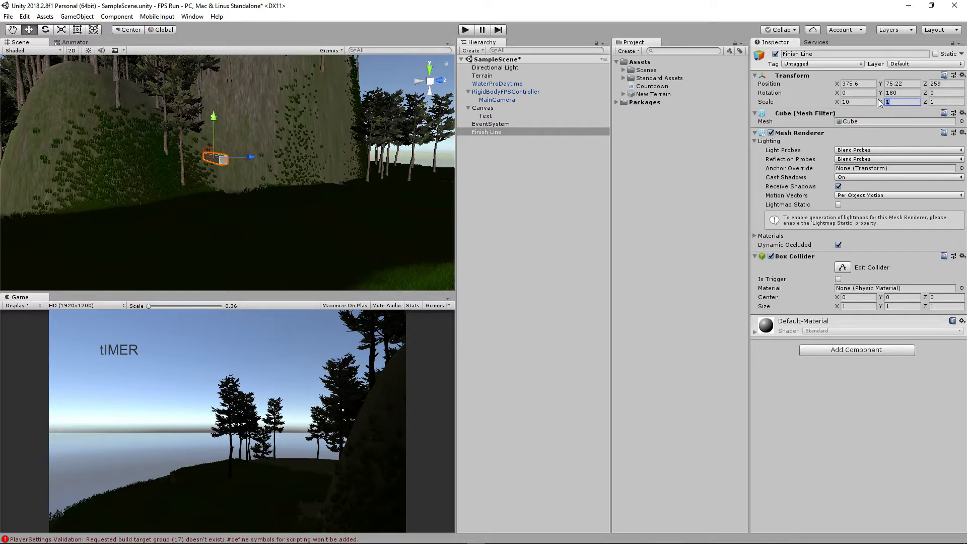
text(0)
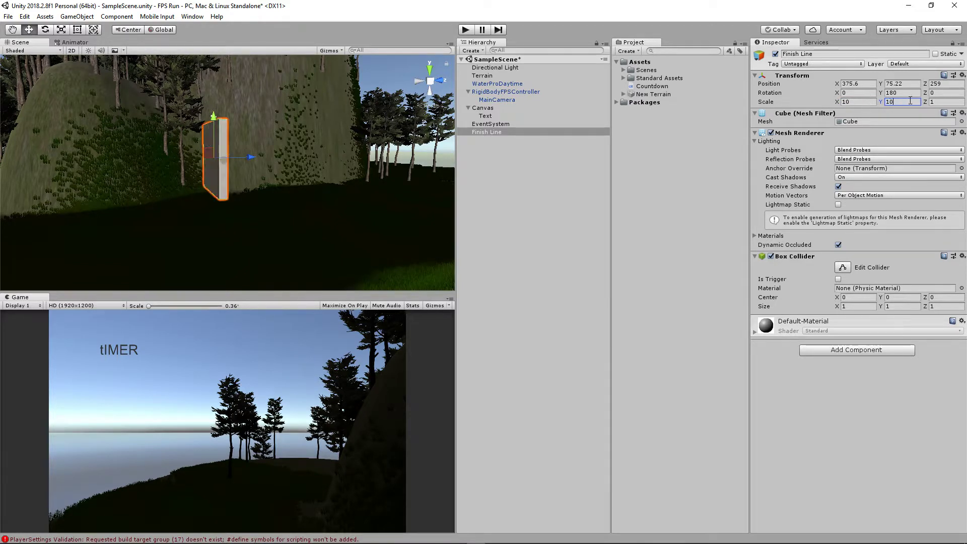
key(Tab)
text(0)
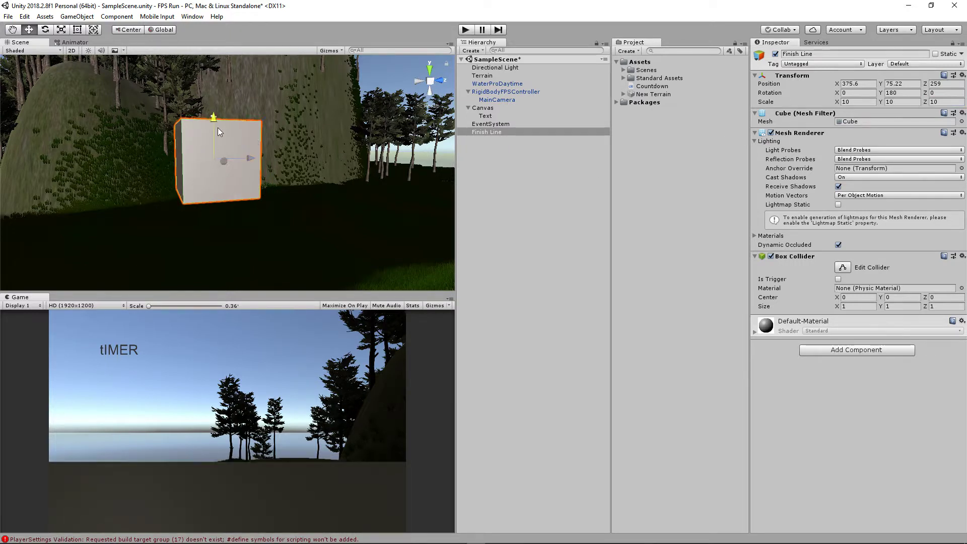
- Move the Finish Line cube down and away from the player to about Y 69.7, Z 284.57, and select RigidBodyFPSController
drag(217, 128, 219, 155)
drag(249, 190, 418, 181)
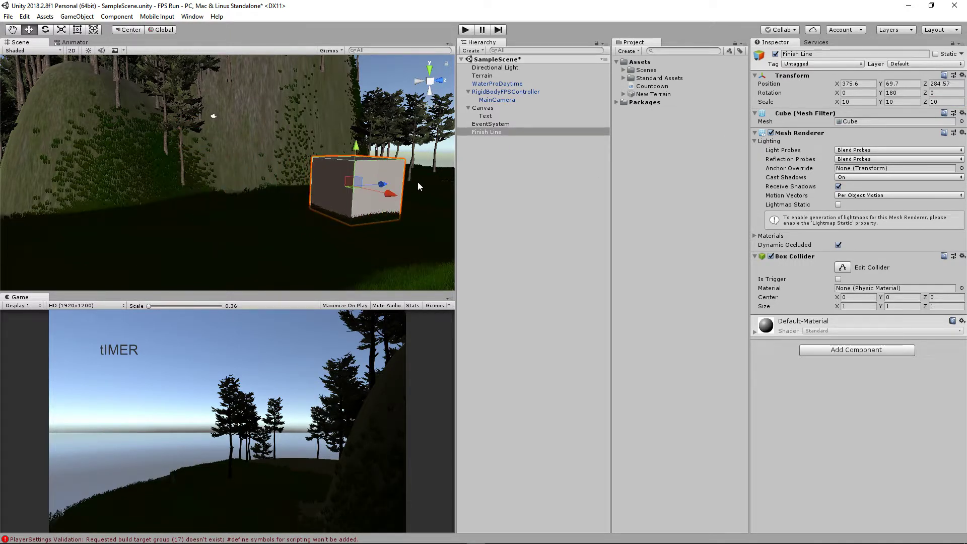
click(506, 92)
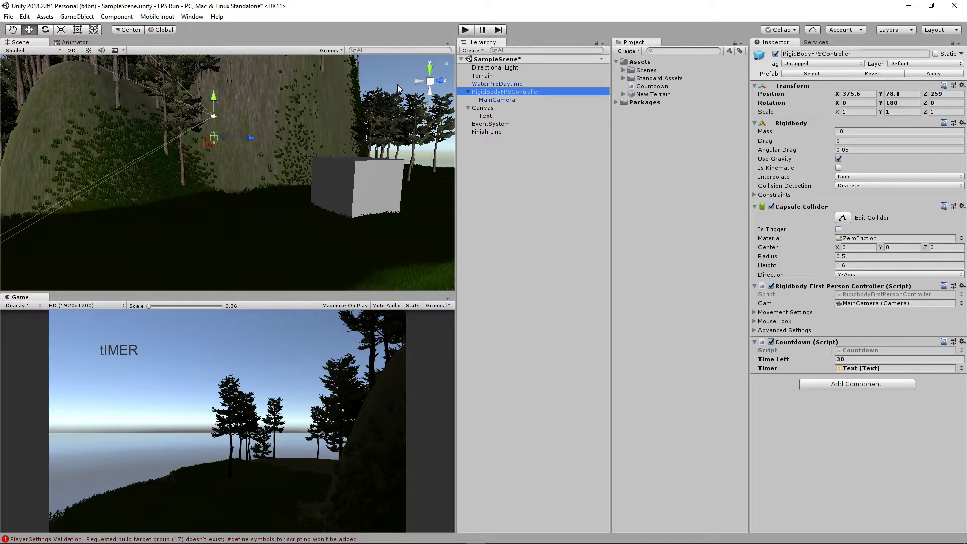
- Save SampleScene with the Finish Line changes and create a new scene
click(8, 16)
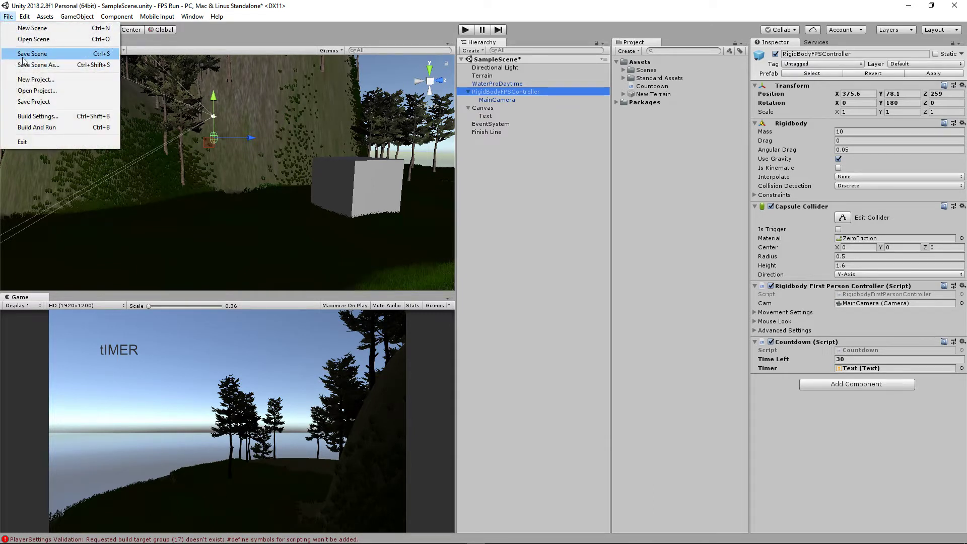
click(251, 141)
key(ctrl+s)
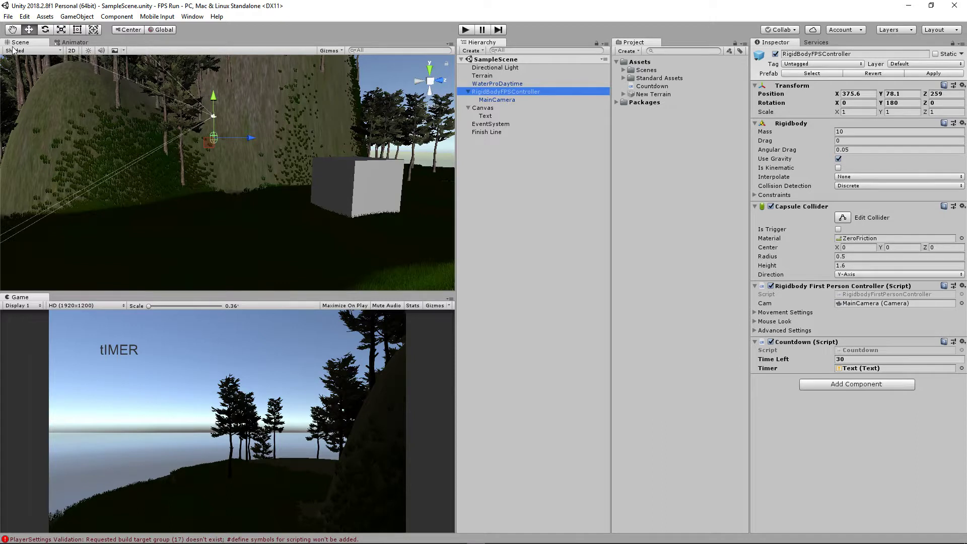
click(8, 16)
click(15, 28)
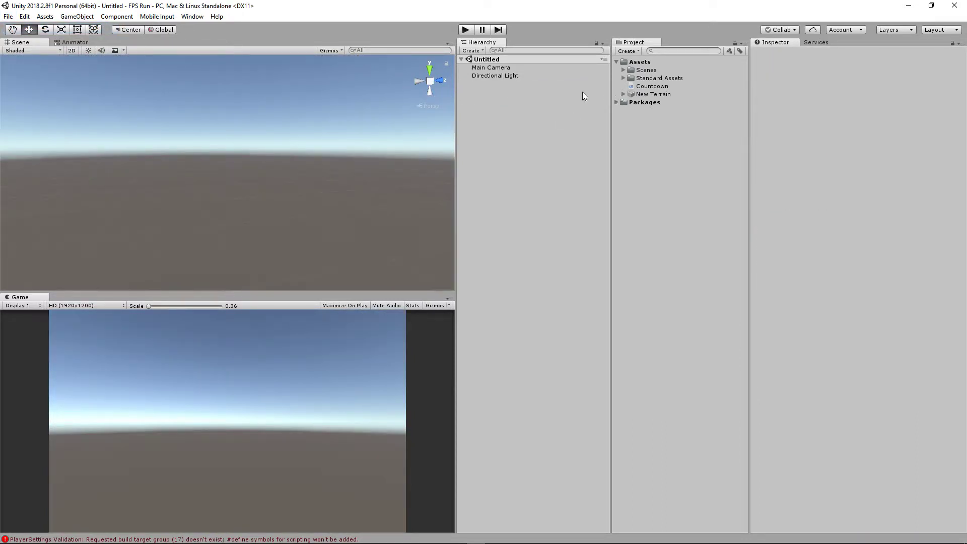
- Save the new scene under the name Change in the project's Scenes folder
click(8, 17)
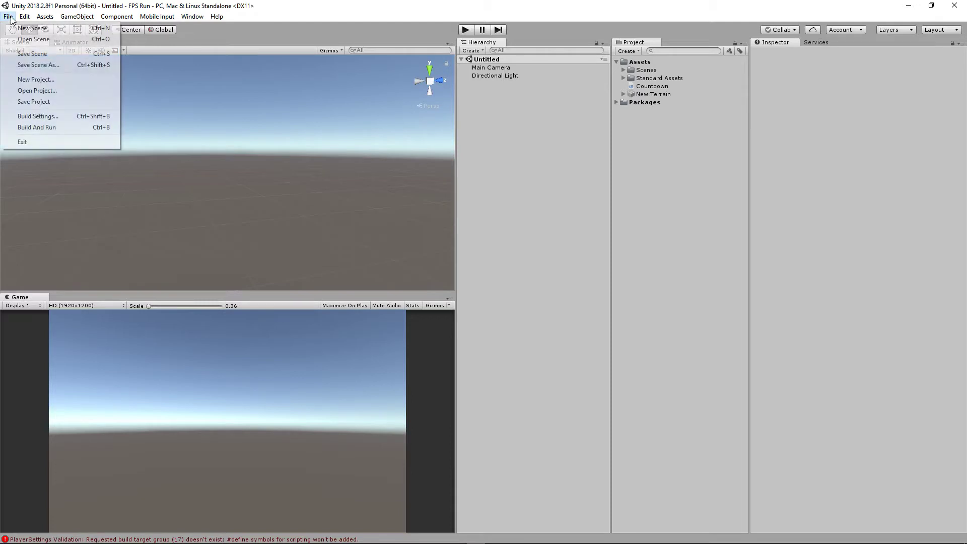
click(36, 65)
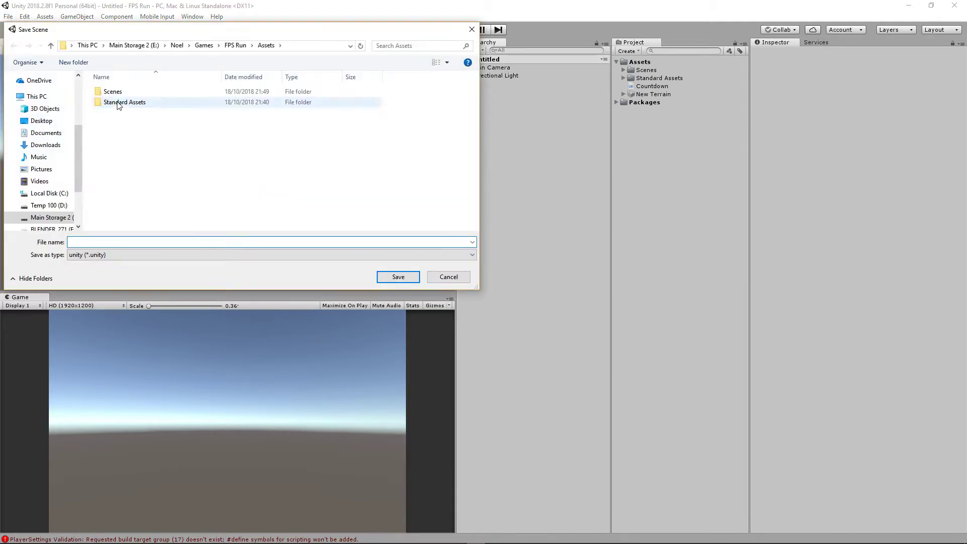
double_click(113, 92)
click(123, 92)
click(132, 241)
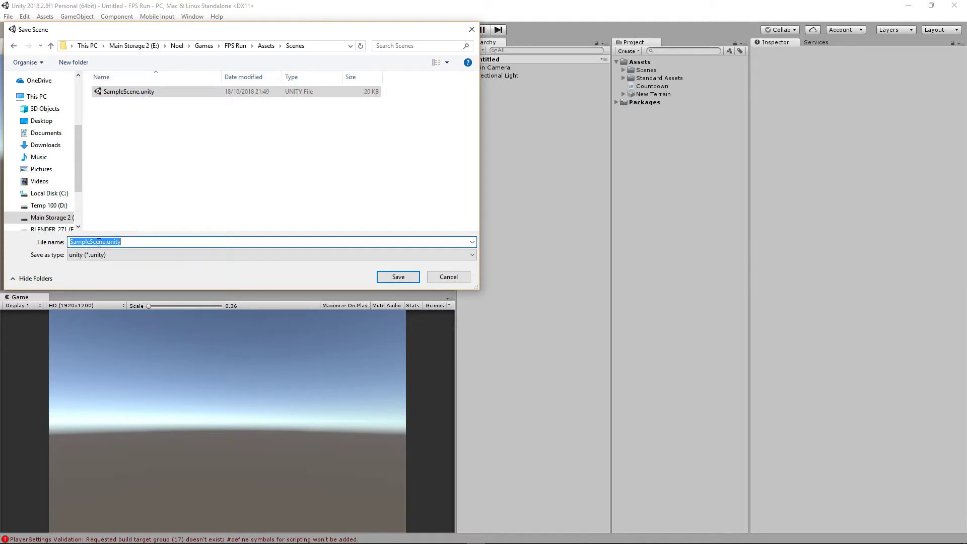
text(Change)
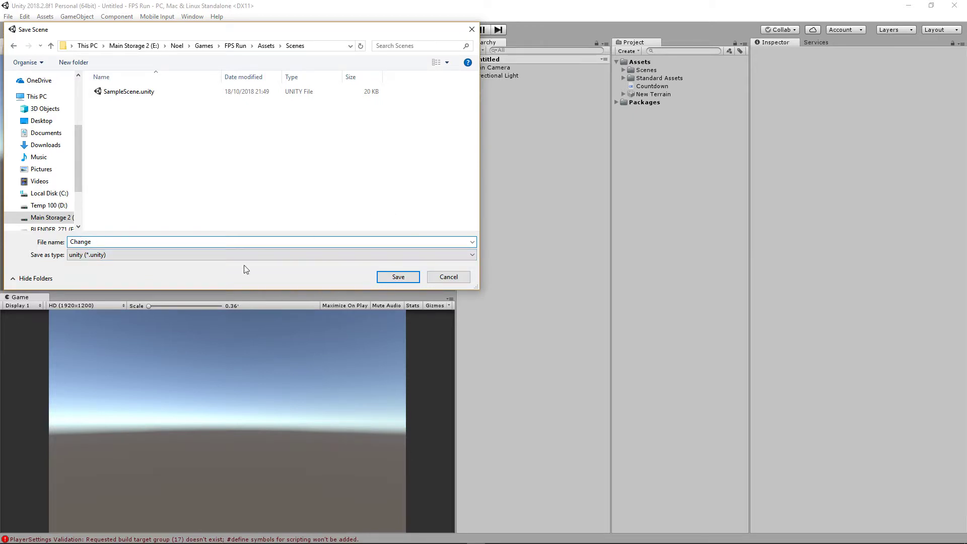
click(395, 280)
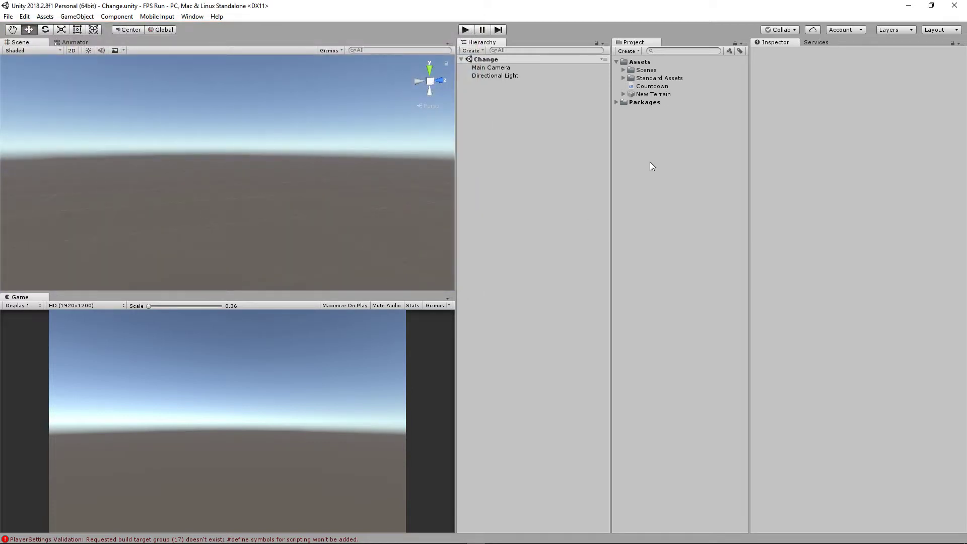
- Expand the Scenes folder and add a UI Text object to the Change scene
click(624, 70)
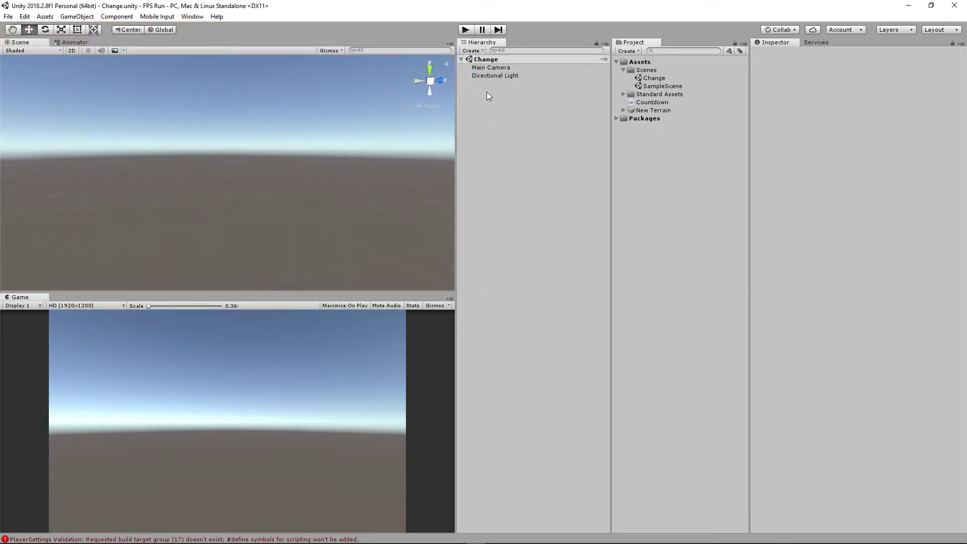
right_click(474, 129)
mouse_move(518, 290)
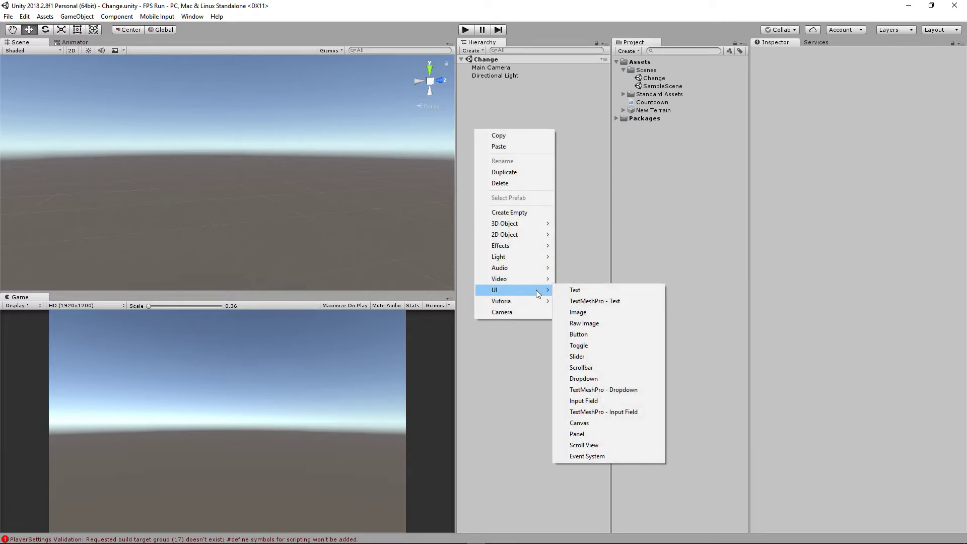
click(563, 291)
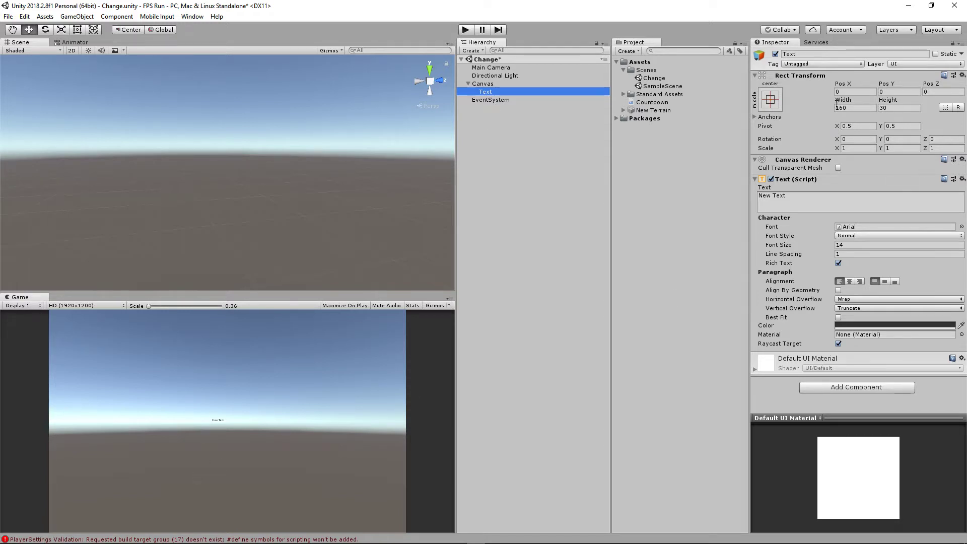
- Enlarge the text box to 224.11 wide and 214.9 high, and make it read Hello at font size 58
drag(837, 105, 960, 83)
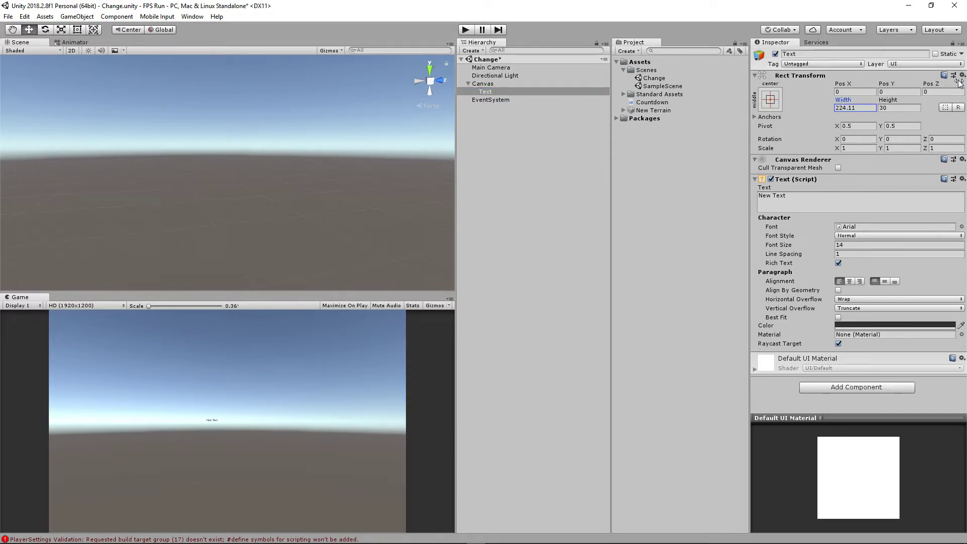
drag(888, 99, 174, 110)
drag(806, 245, 814, 245)
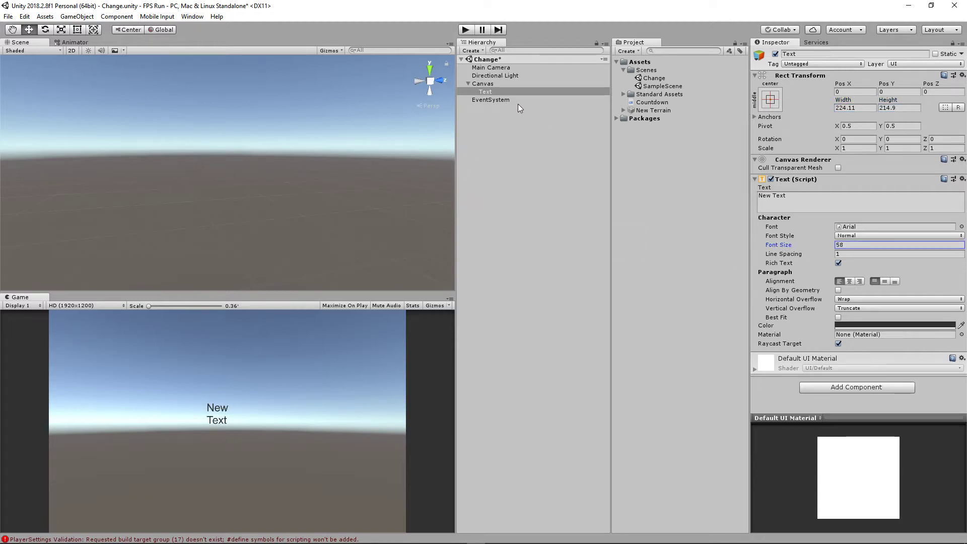
click(784, 197)
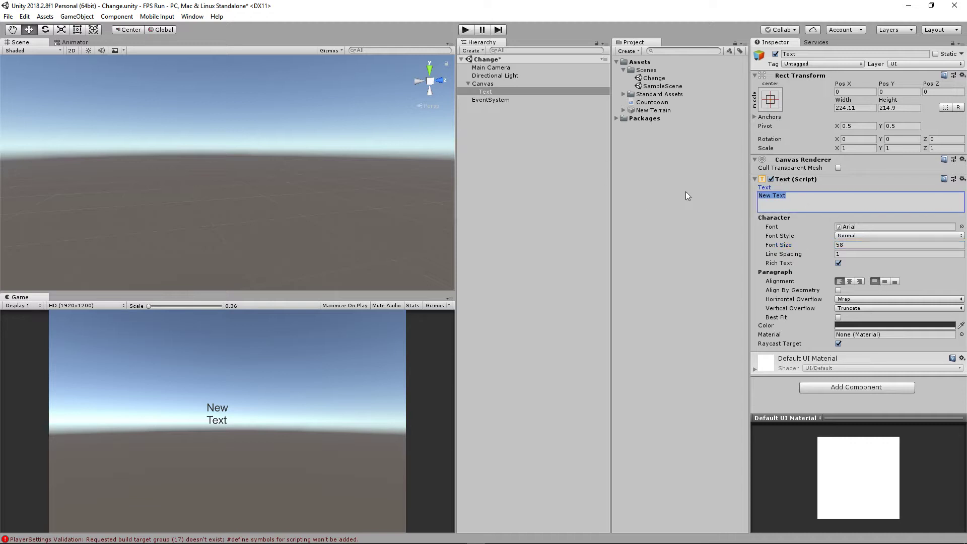
text(Hello)
- Add the Change scene to the build's scene list below SampleScene in the Build Settings
click(8, 17)
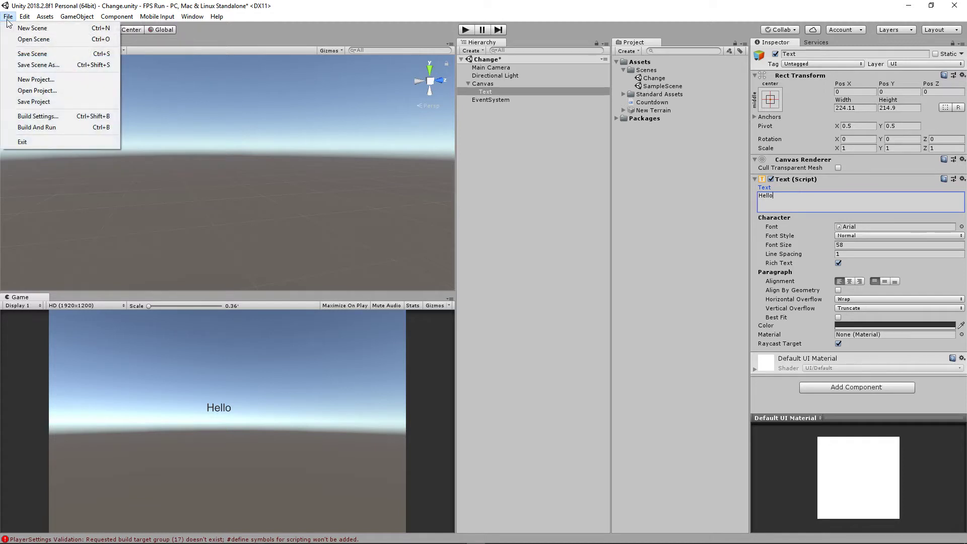
click(80, 116)
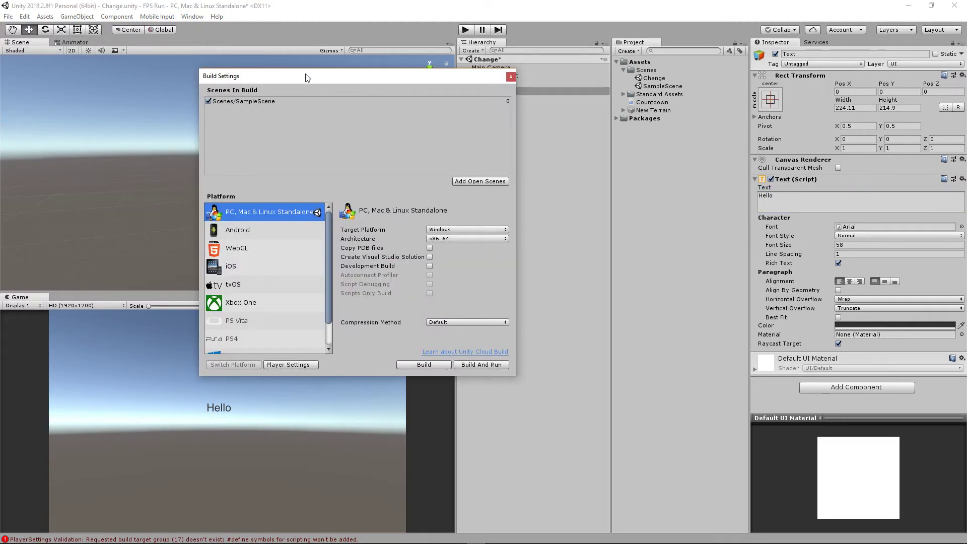
drag(307, 77, 264, 125)
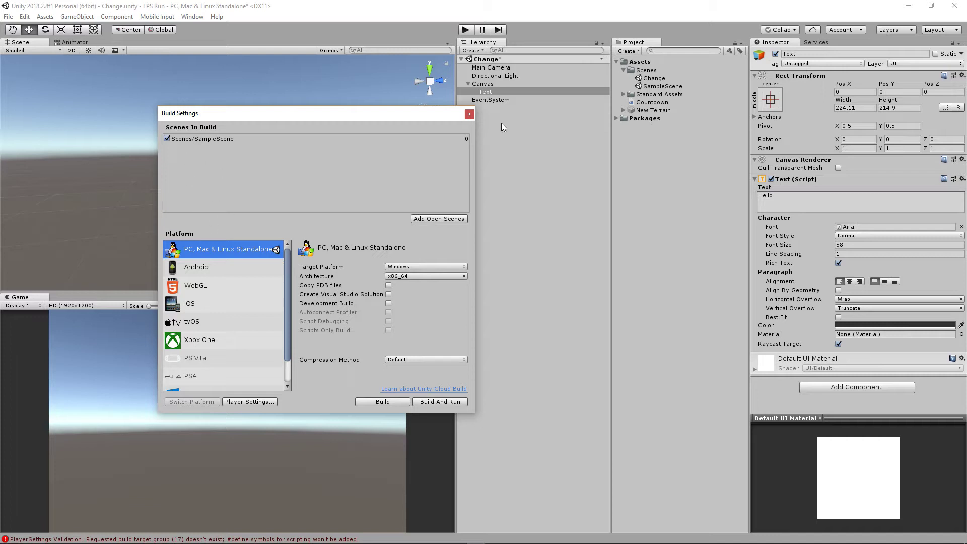
drag(651, 79, 191, 171)
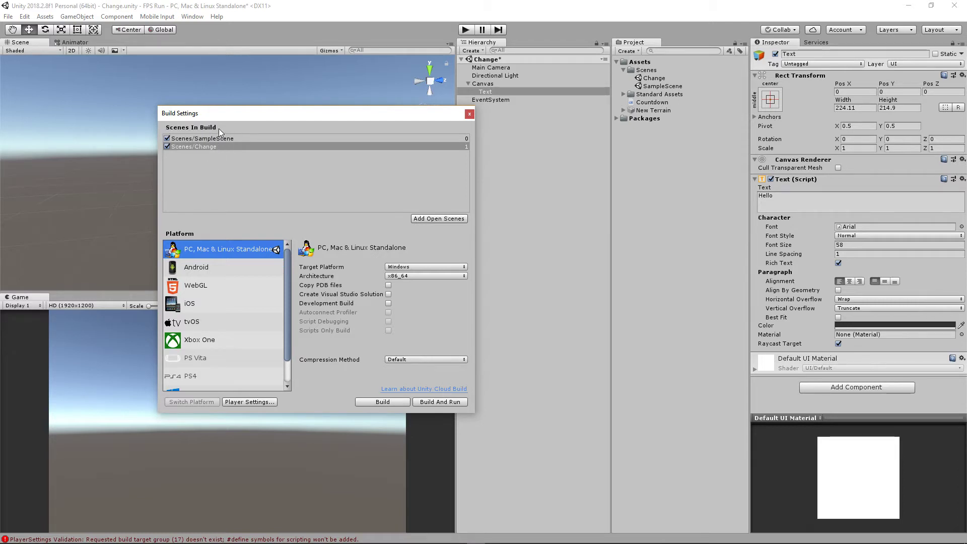
click(468, 113)
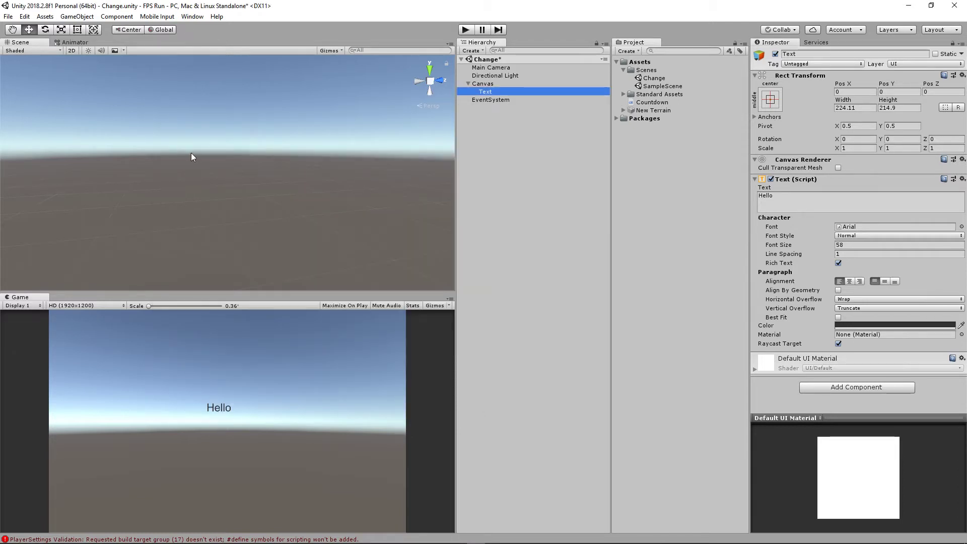
- Save the Change scene and reopen SampleScene
click(8, 16)
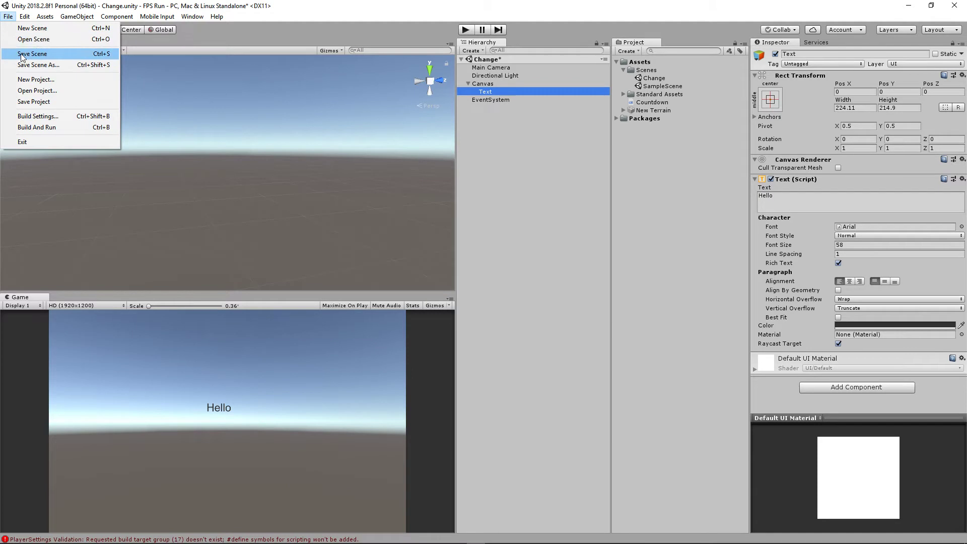
click(22, 54)
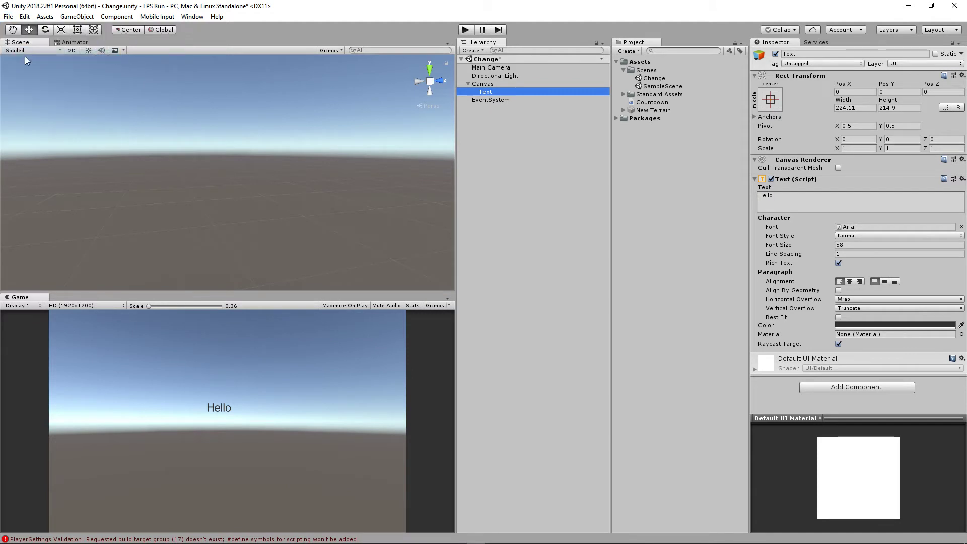
double_click(662, 87)
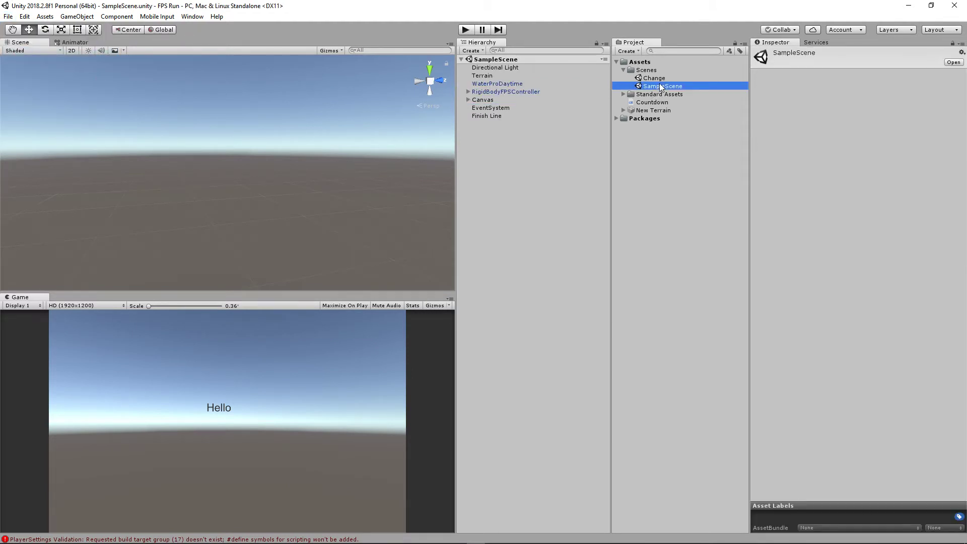
- Play-test SampleScene by walking the player to the Finish Line cube and letting the countdown run out, and stop the game
click(472, 30)
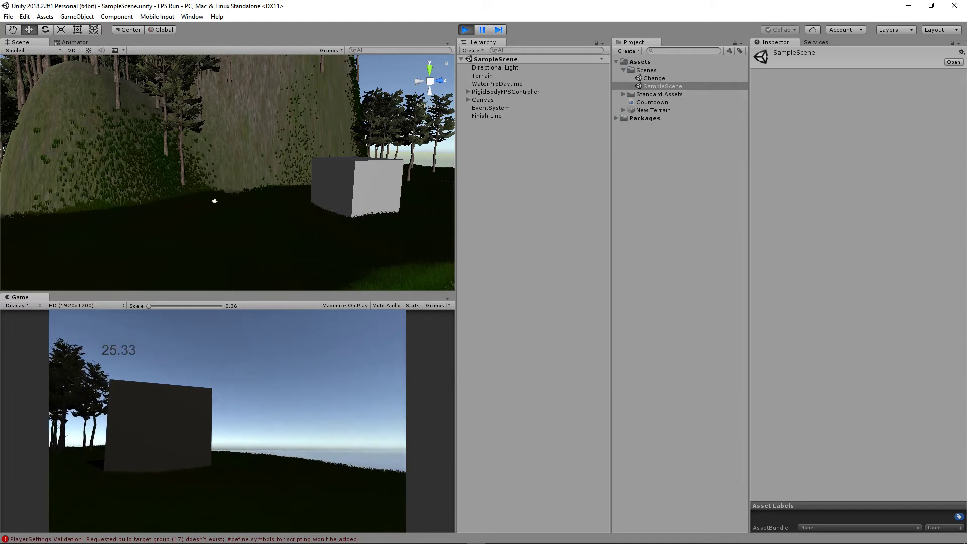
key(w)
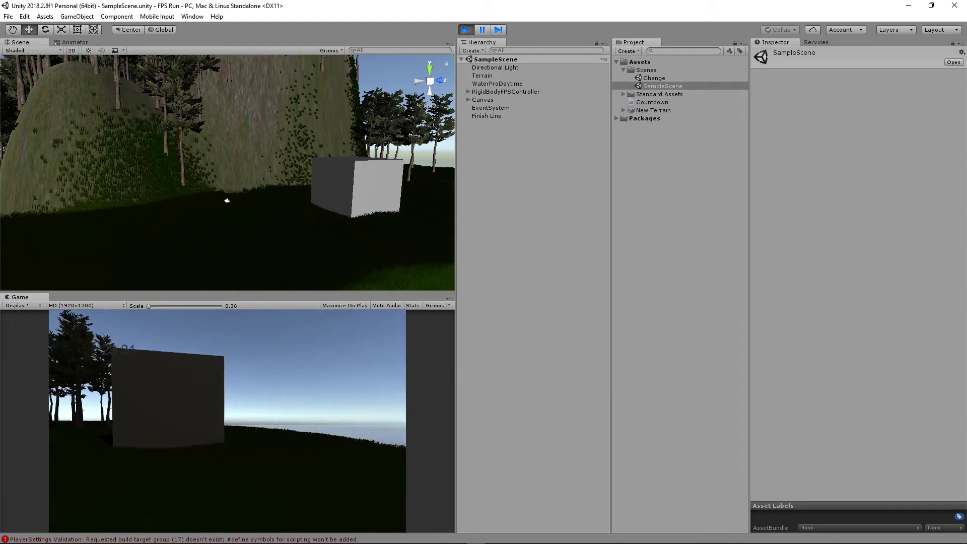
key(w)
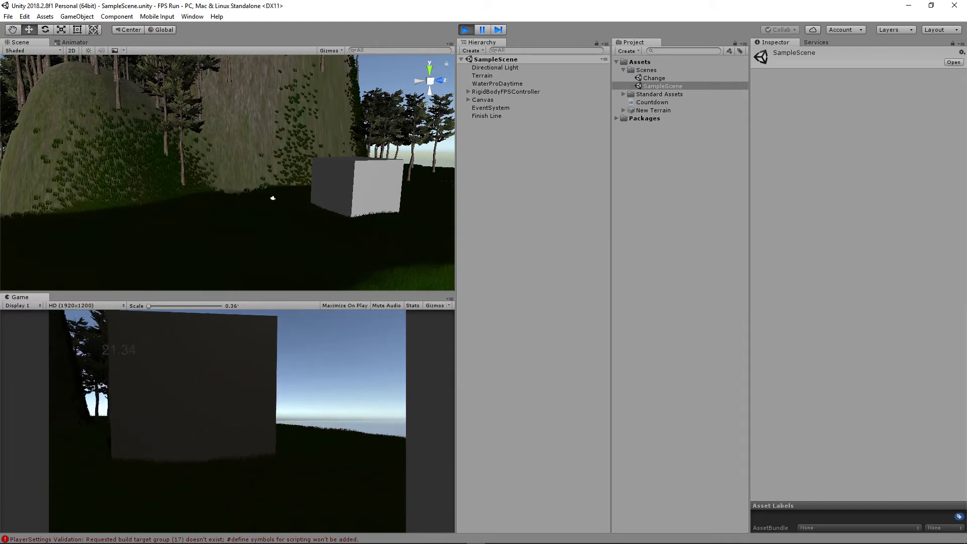
key(w)
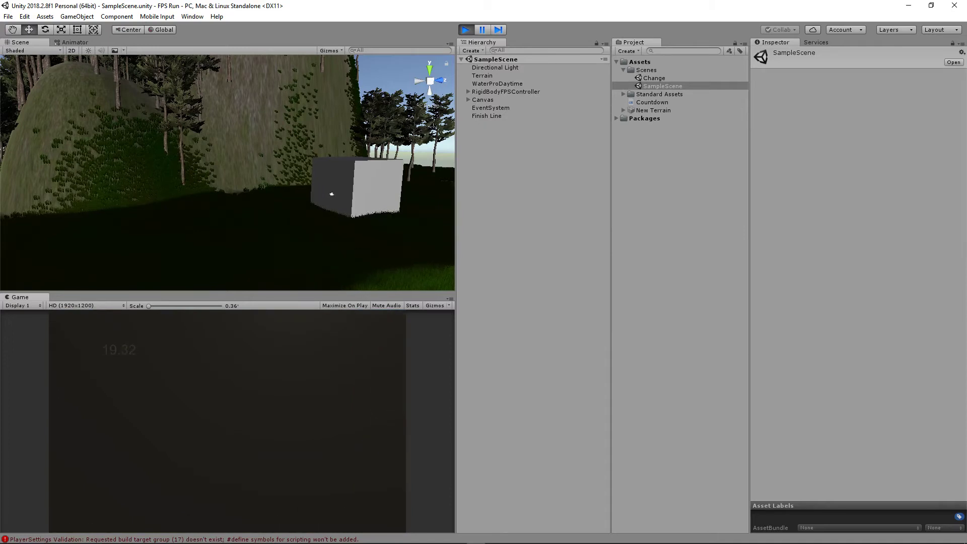
key(w)
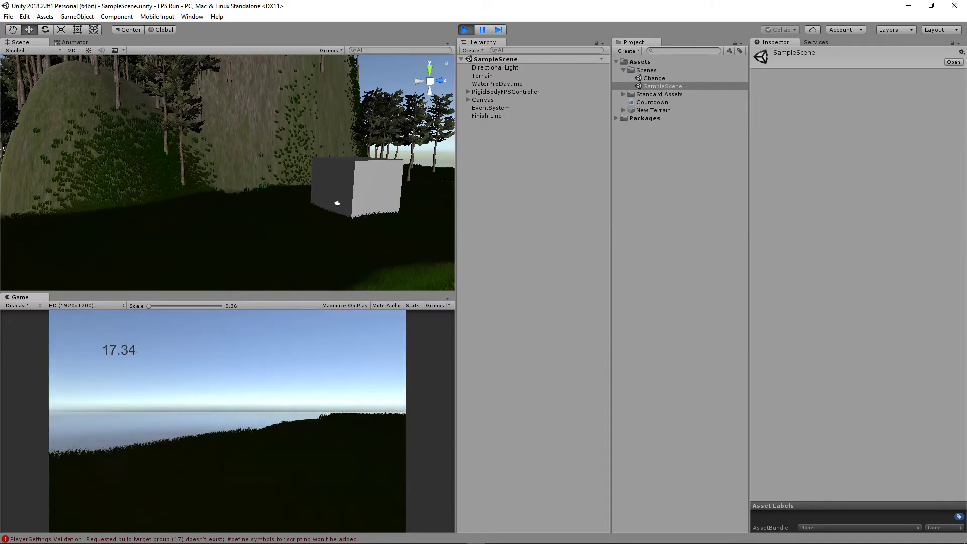
key(w)
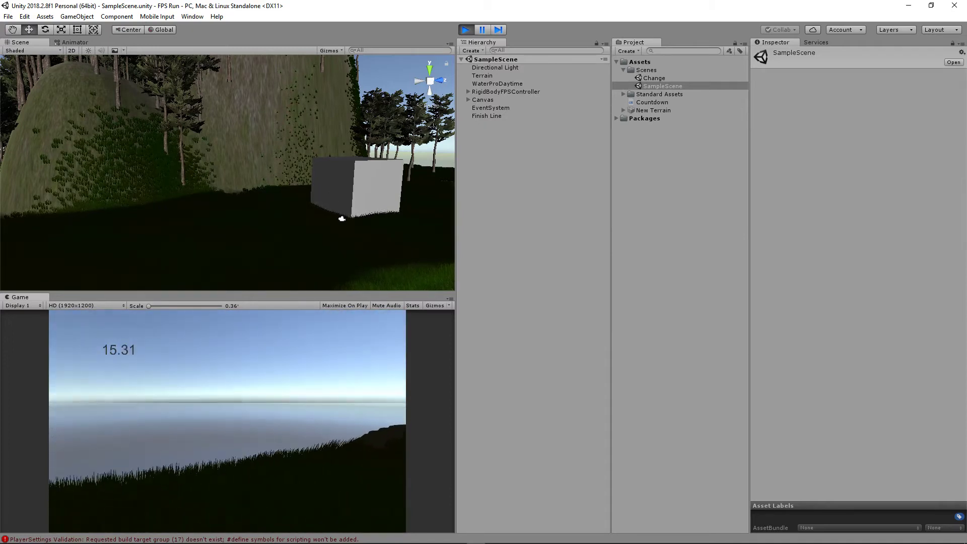
key(w)
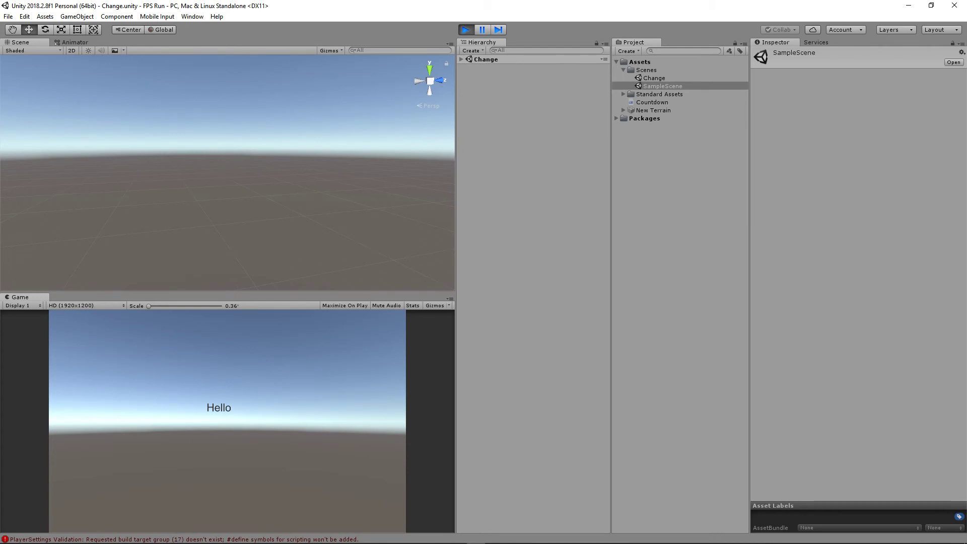
click(467, 30)
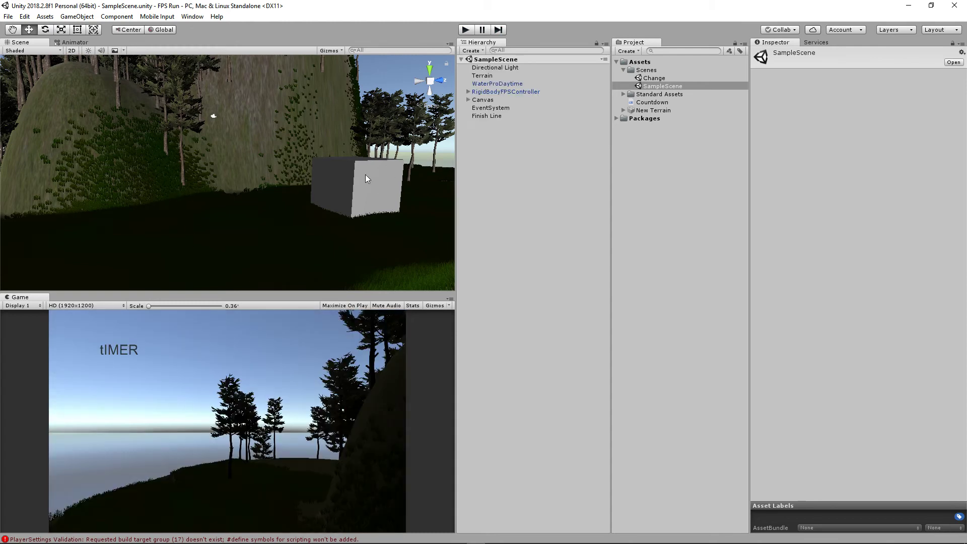
- Create a new tag named End, starting from the Finish Line cube's tag setting
click(484, 116)
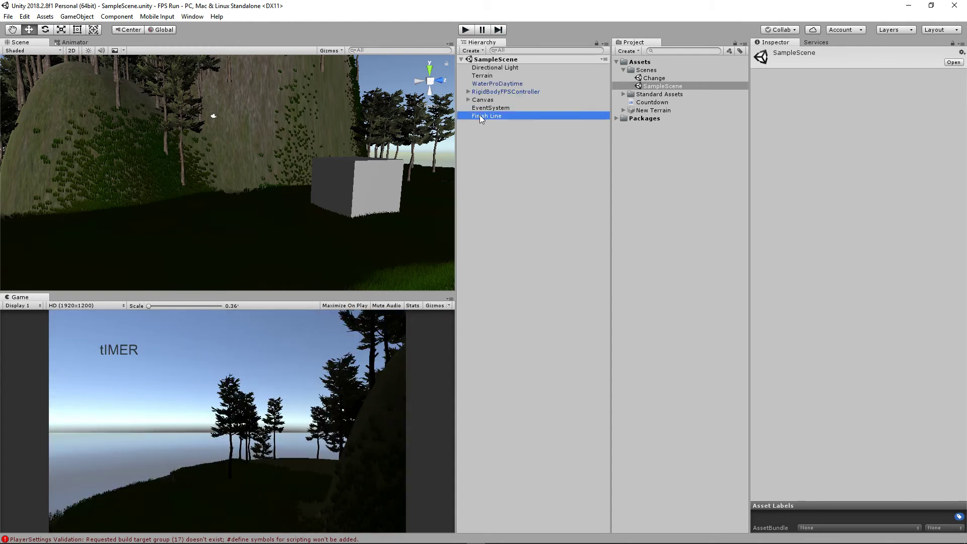
click(801, 64)
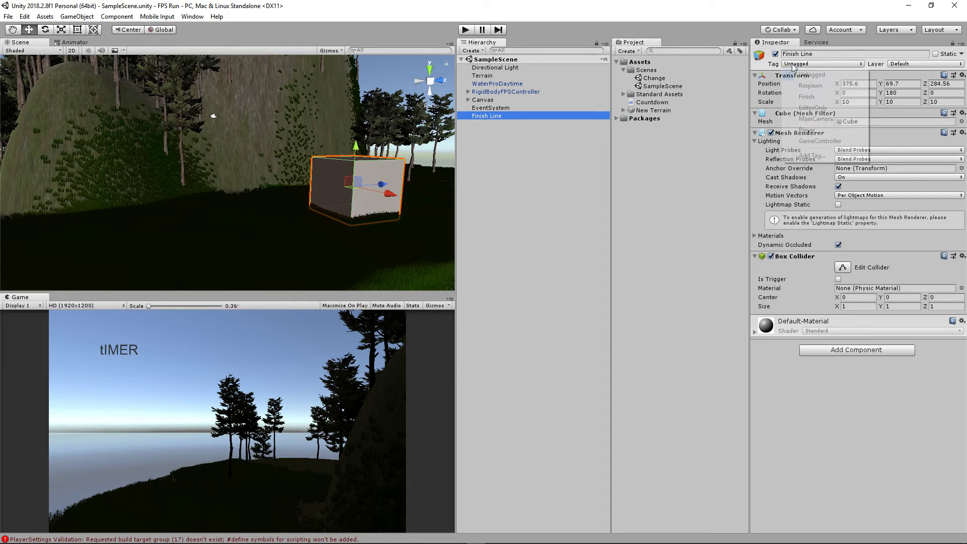
click(790, 157)
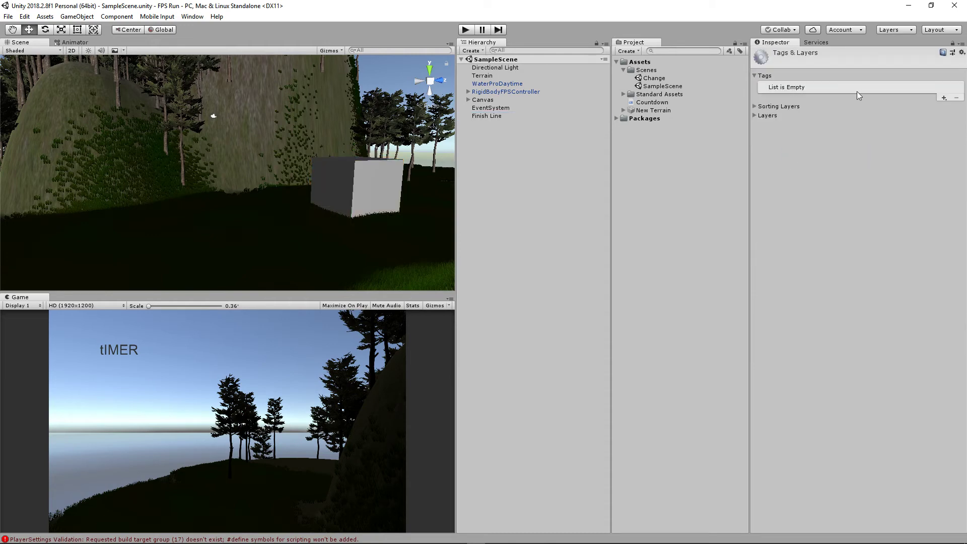
click(945, 99)
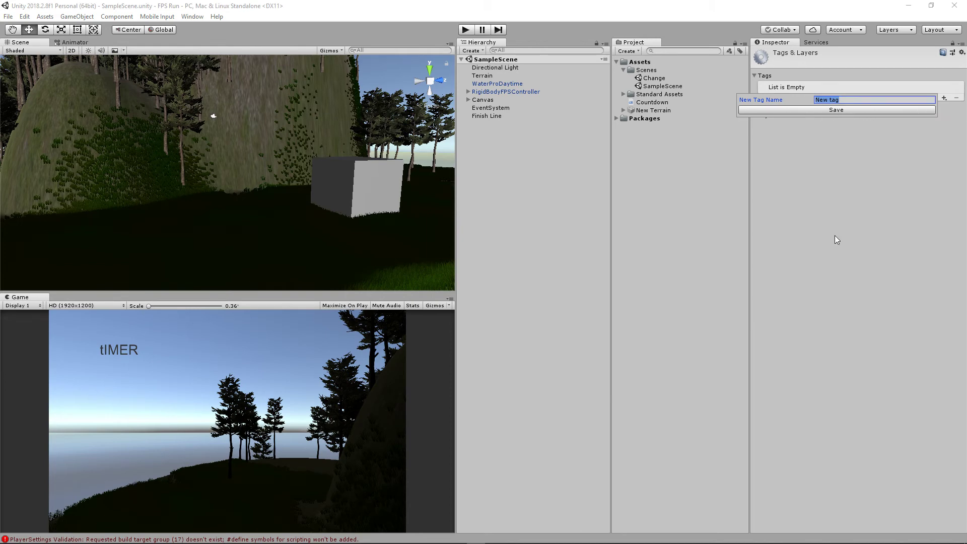
text(End)
key(Return)
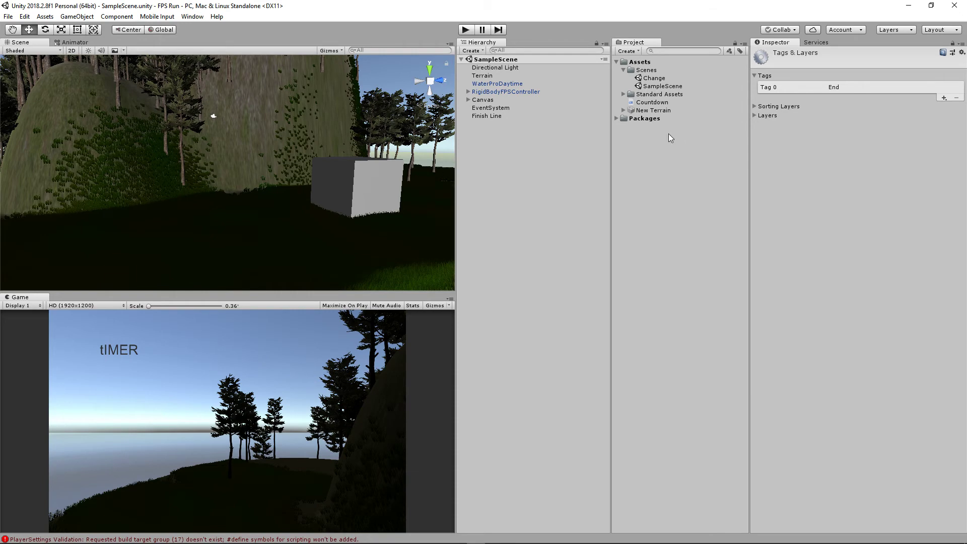
- Assign the End tag to the Finish Line cube
click(491, 115)
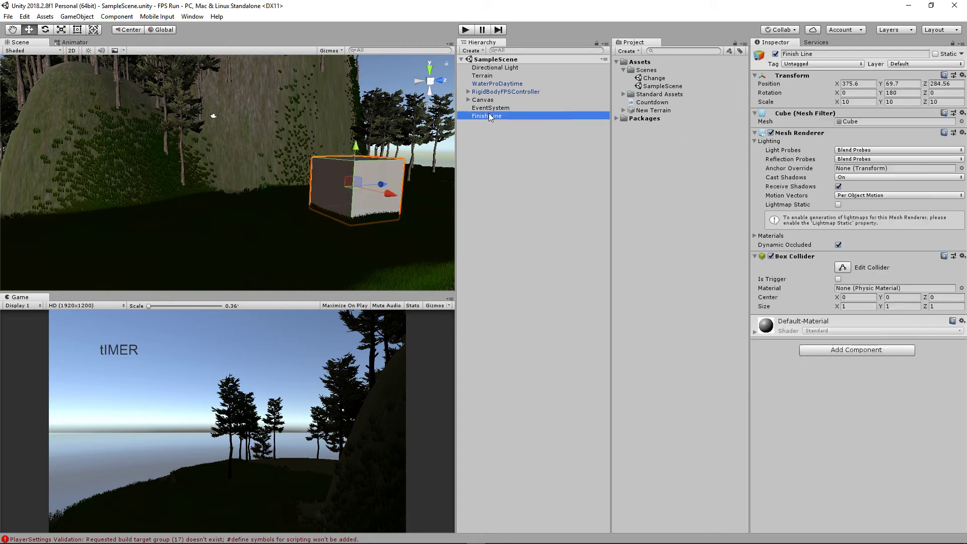
click(801, 64)
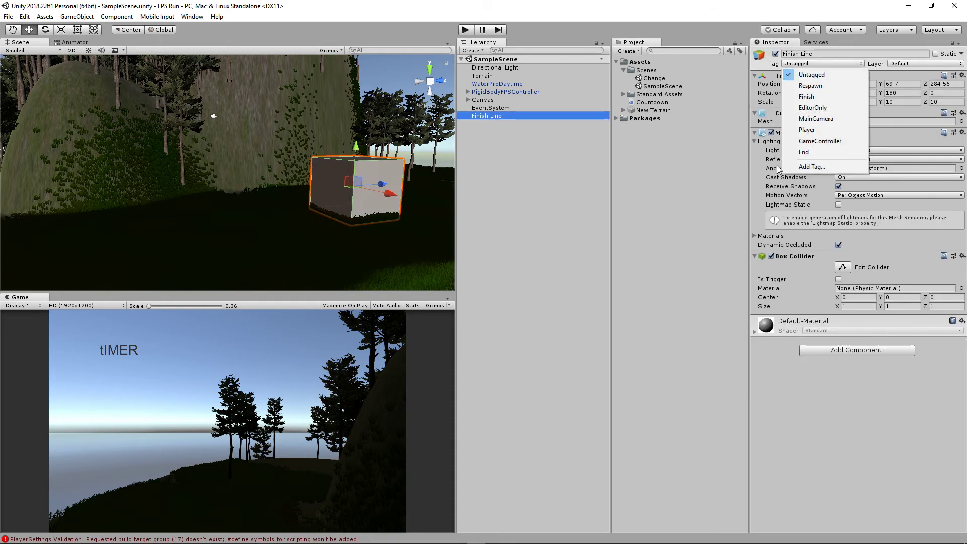
click(804, 152)
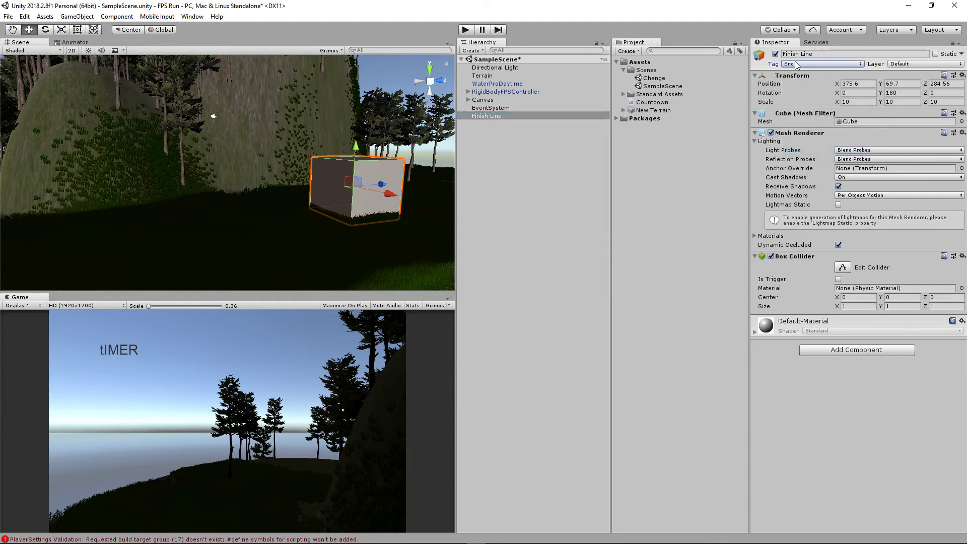
- Play-test SampleScene by walking the player into the Finish Line cube to check the scene switch, and stop the game
click(465, 30)
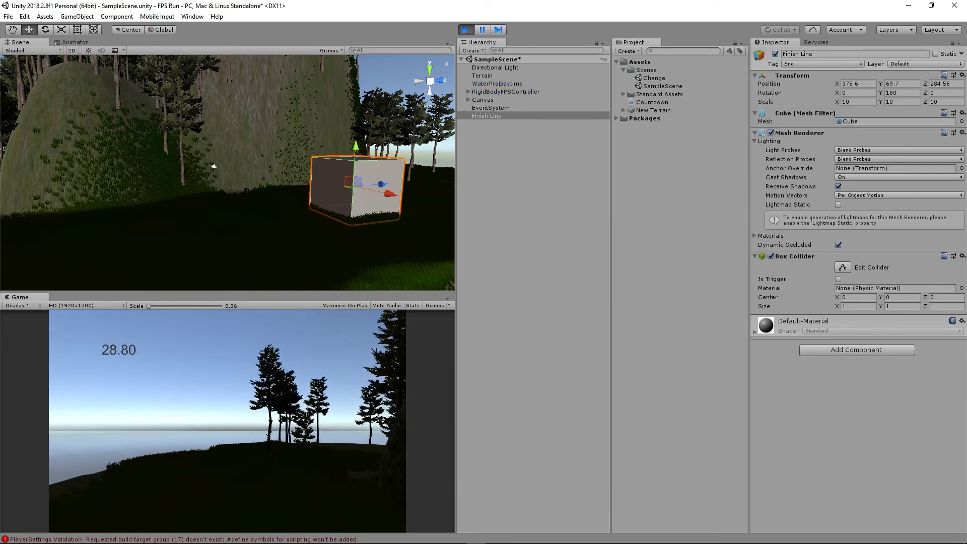
key(w)
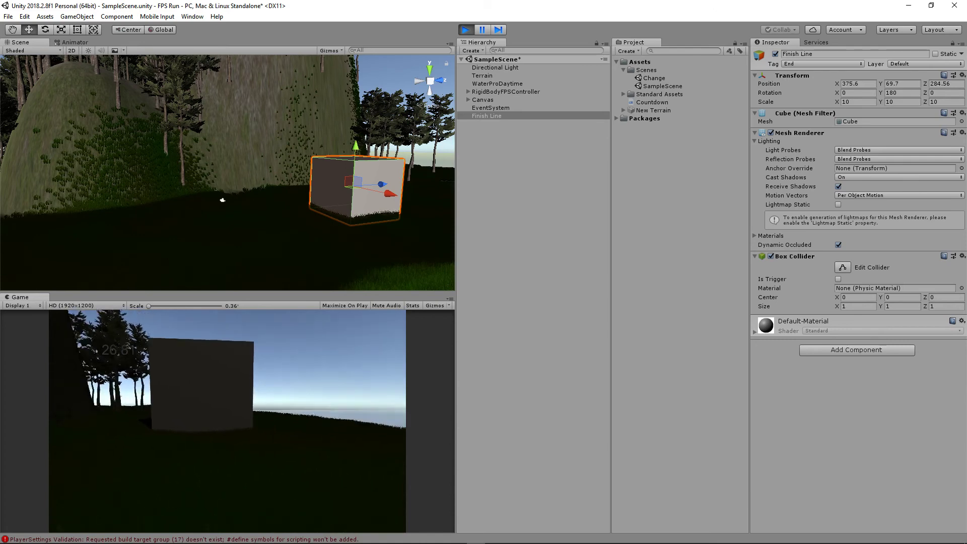
key(w)
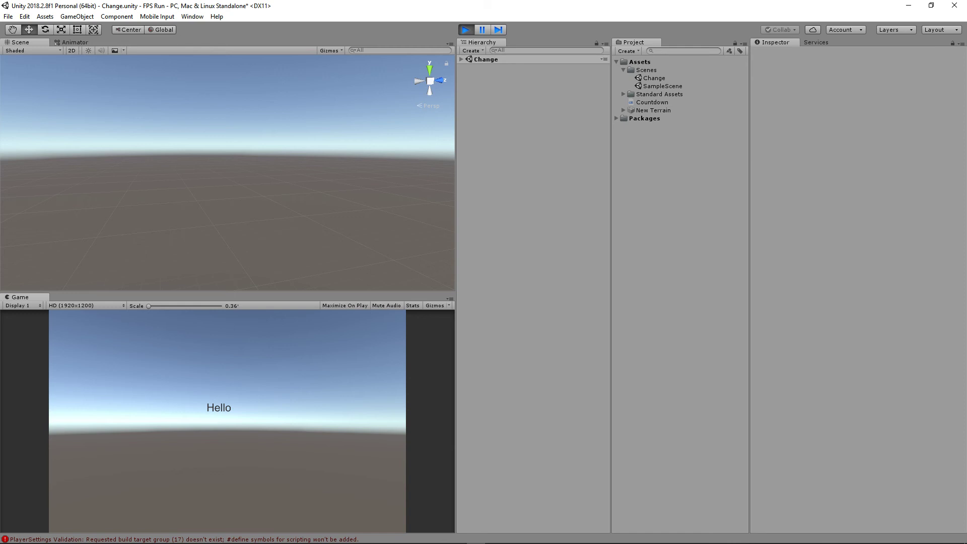
click(464, 30)
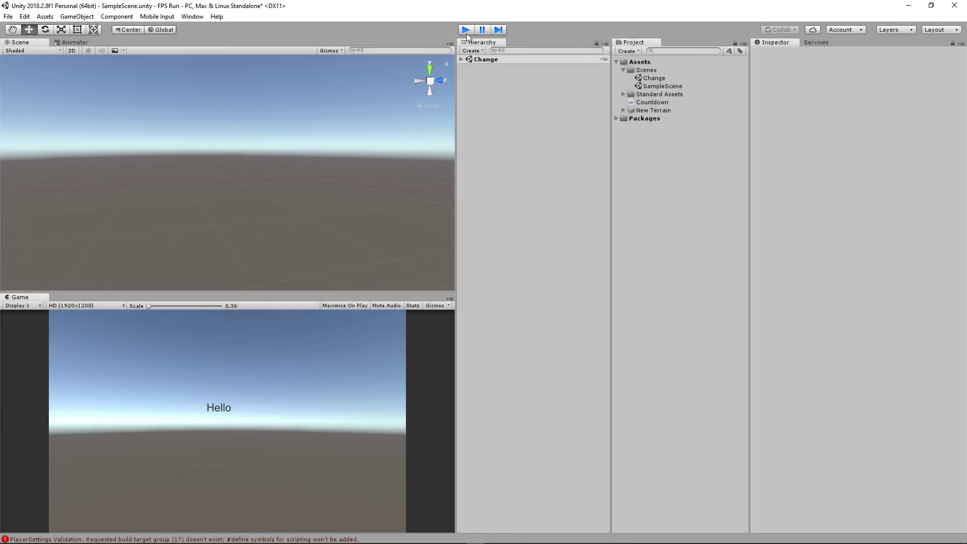